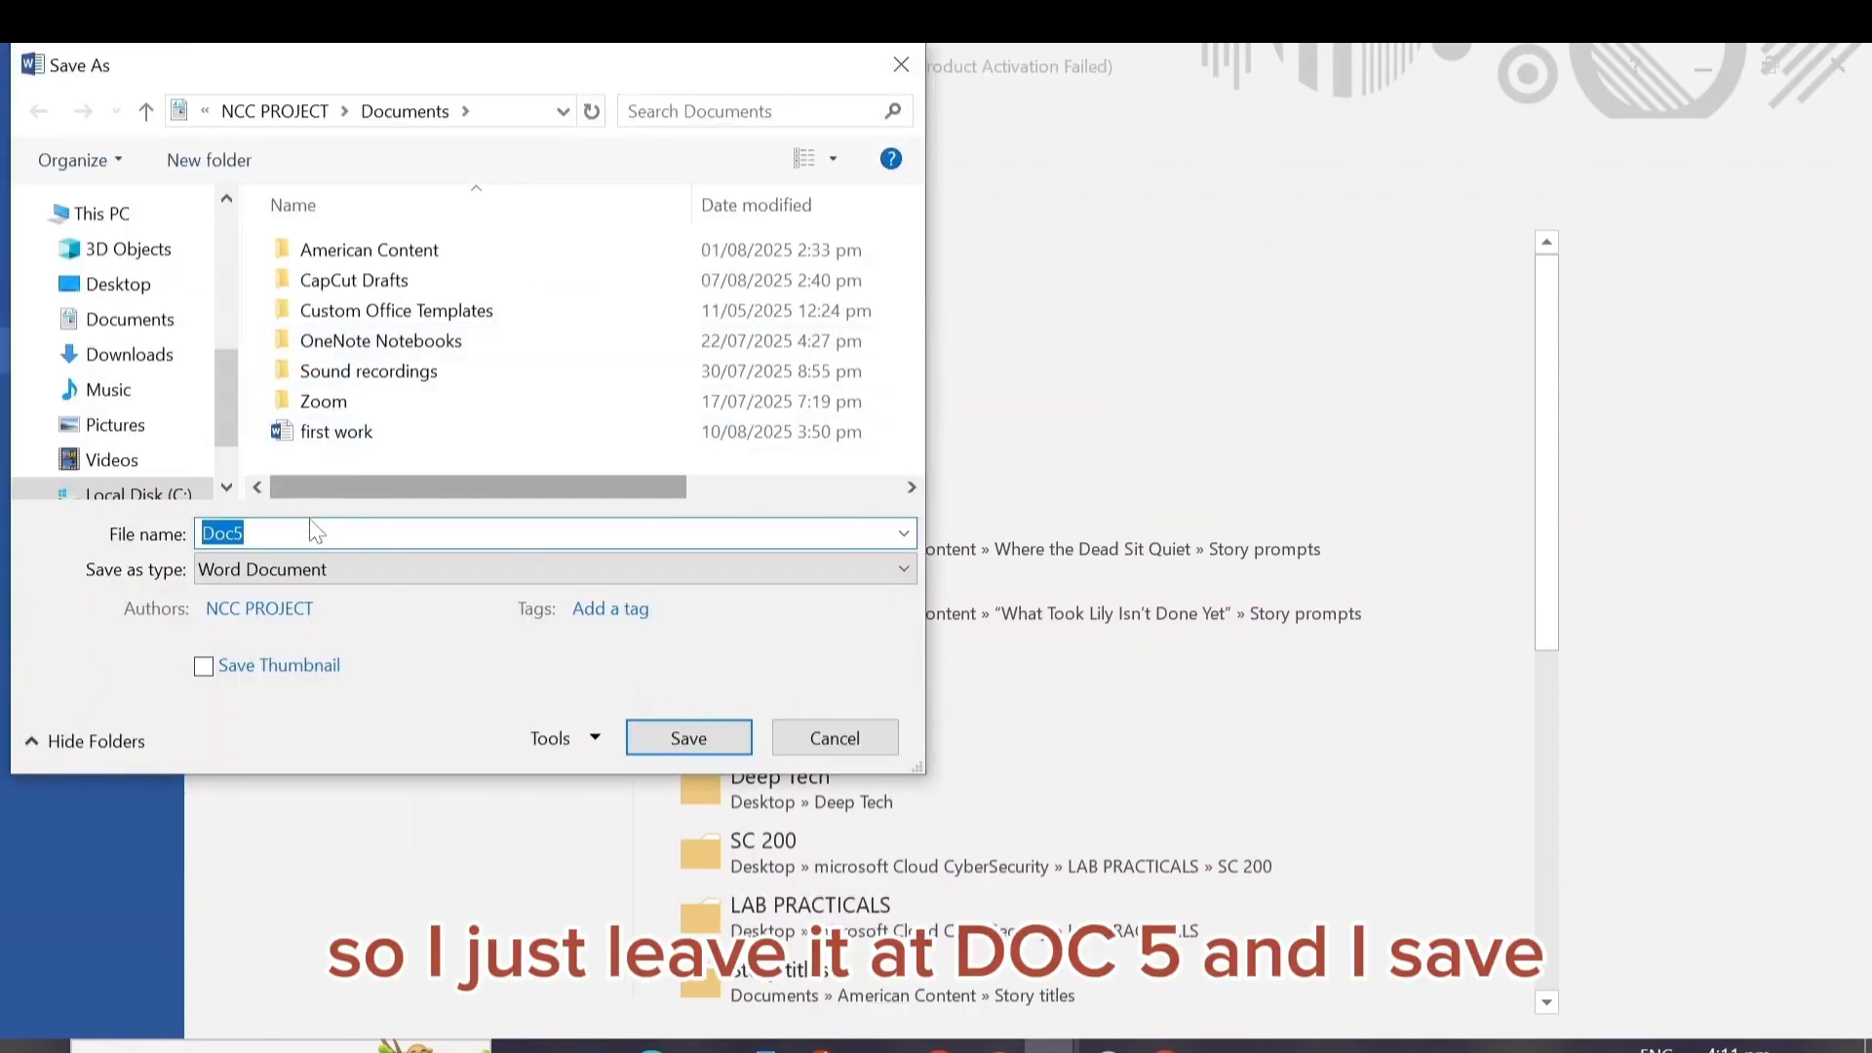
- Save the new file in the Documents folder as a Word Document, keeping the name Doc5
{"action": "left_click", "coordinate": [317, 532]}
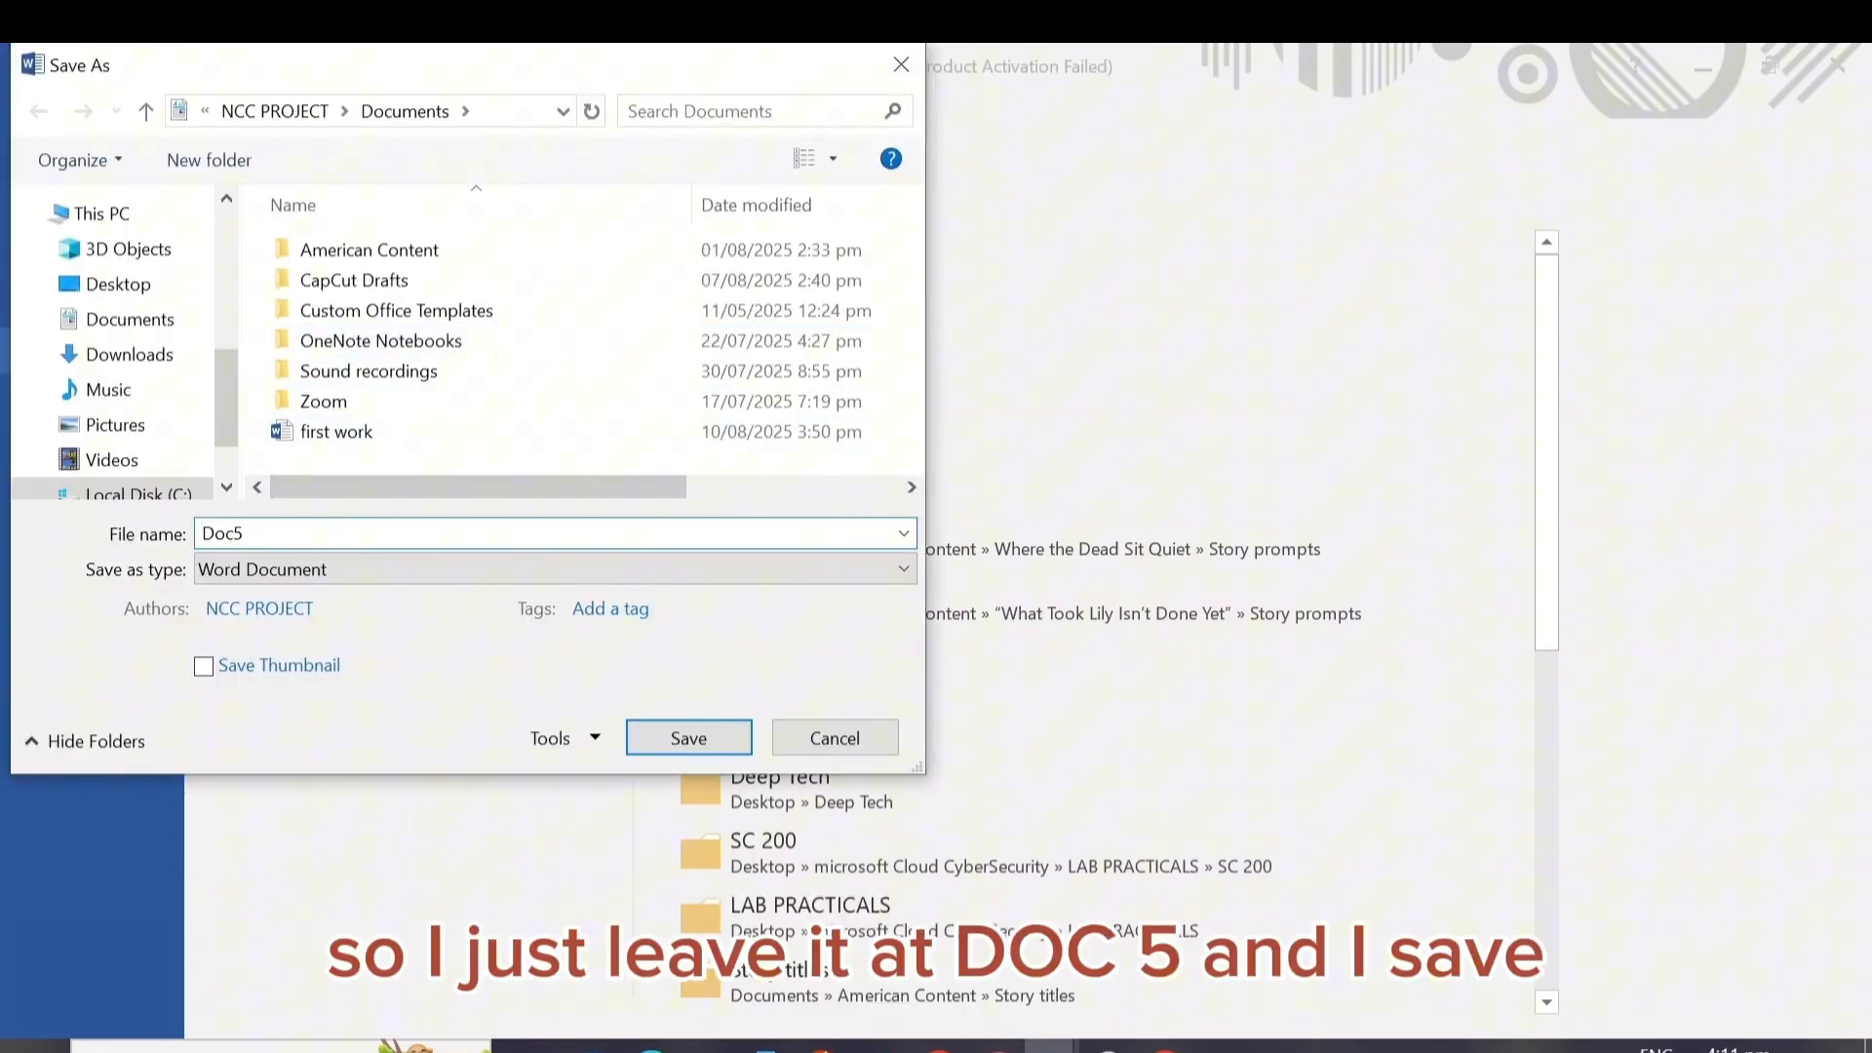
{"action": "left_click", "coordinate": [694, 739]}
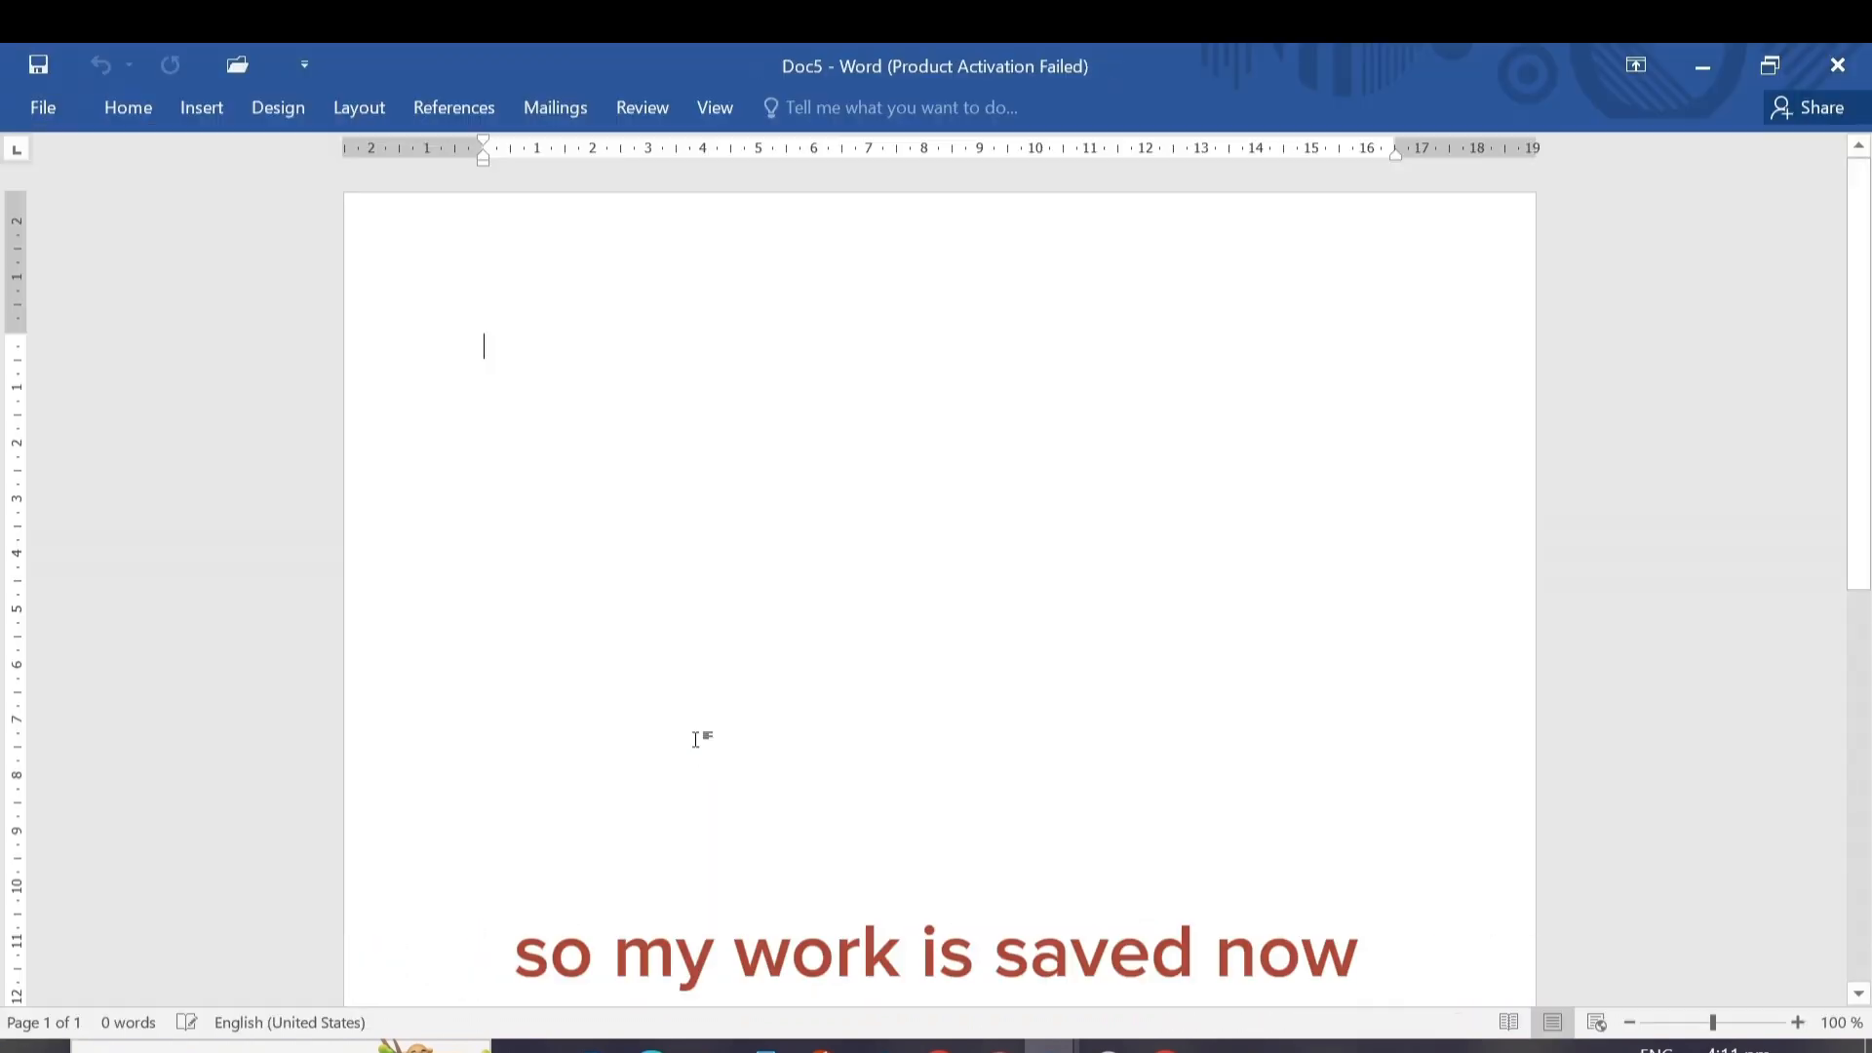
- Enter the line "WELCOME TO LEGATUS COMPUTERS" at the start of the blank document
{"action": "mouse_move", "coordinate": [1050, 1047]}
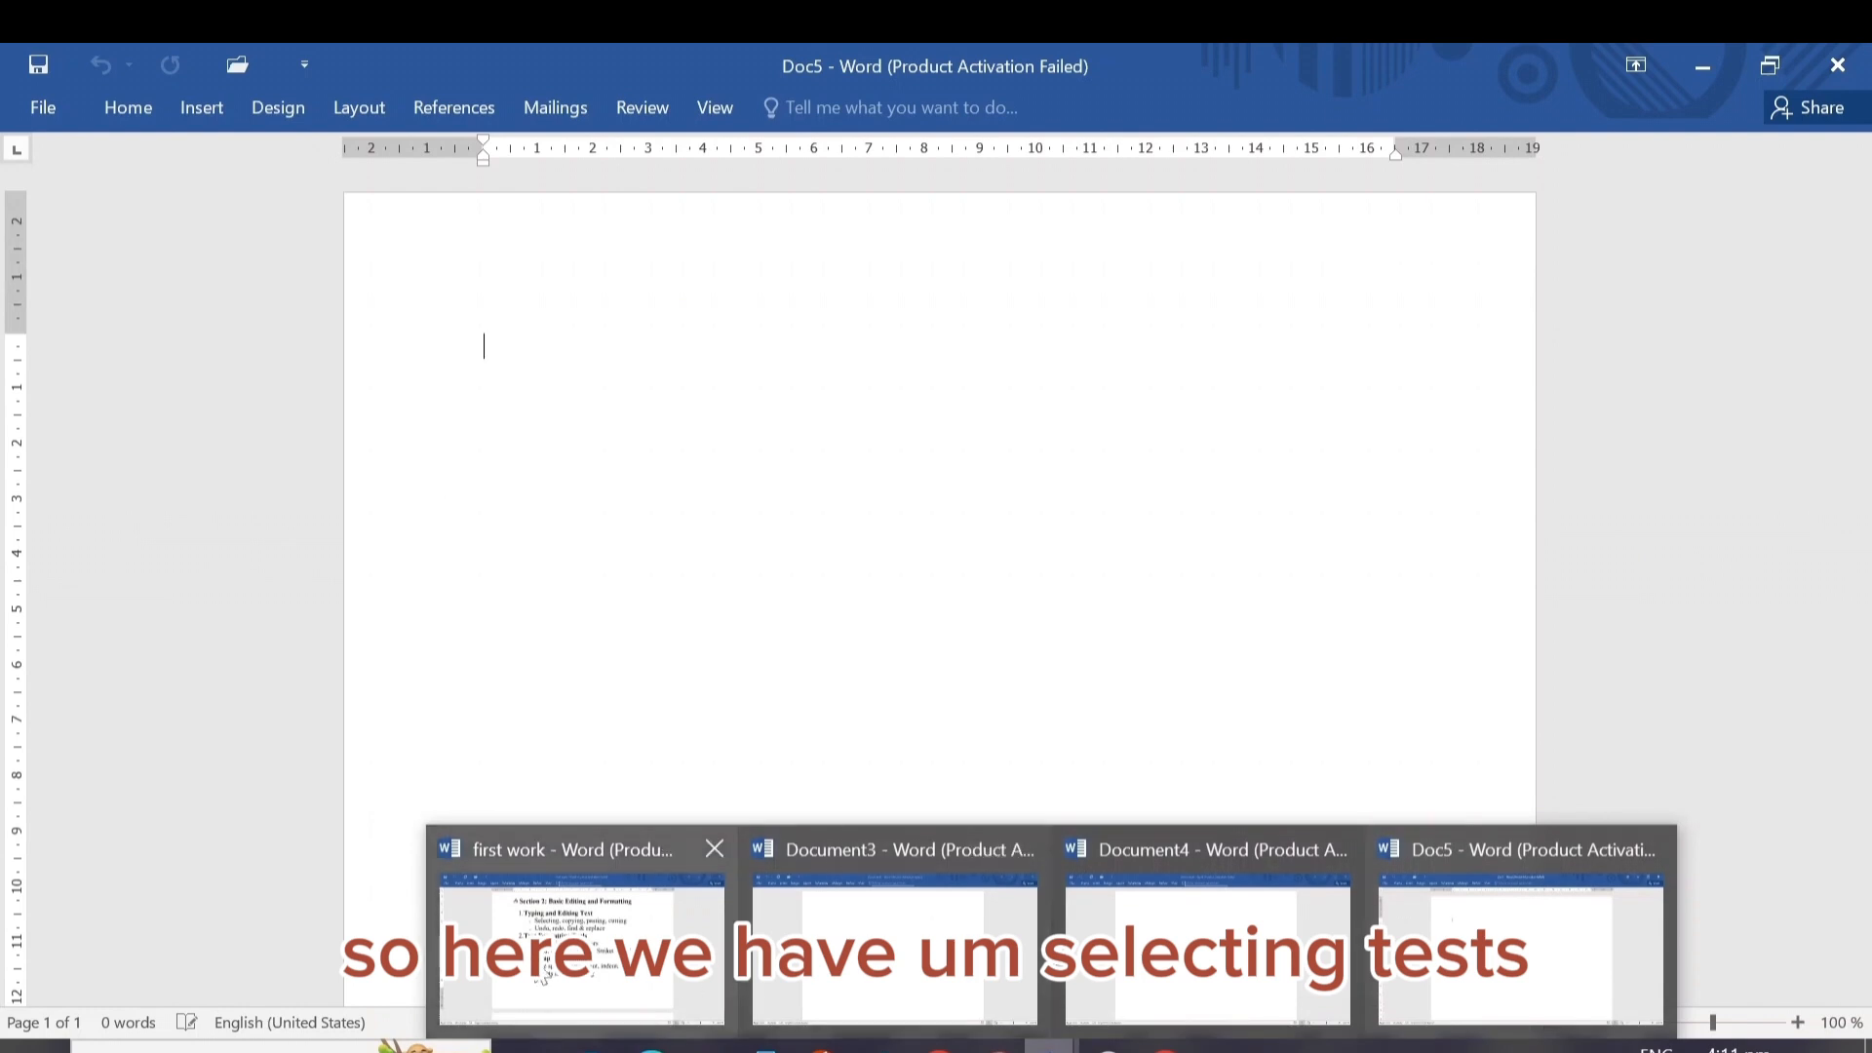
{"action": "mouse_move", "coordinate": [543, 978]}
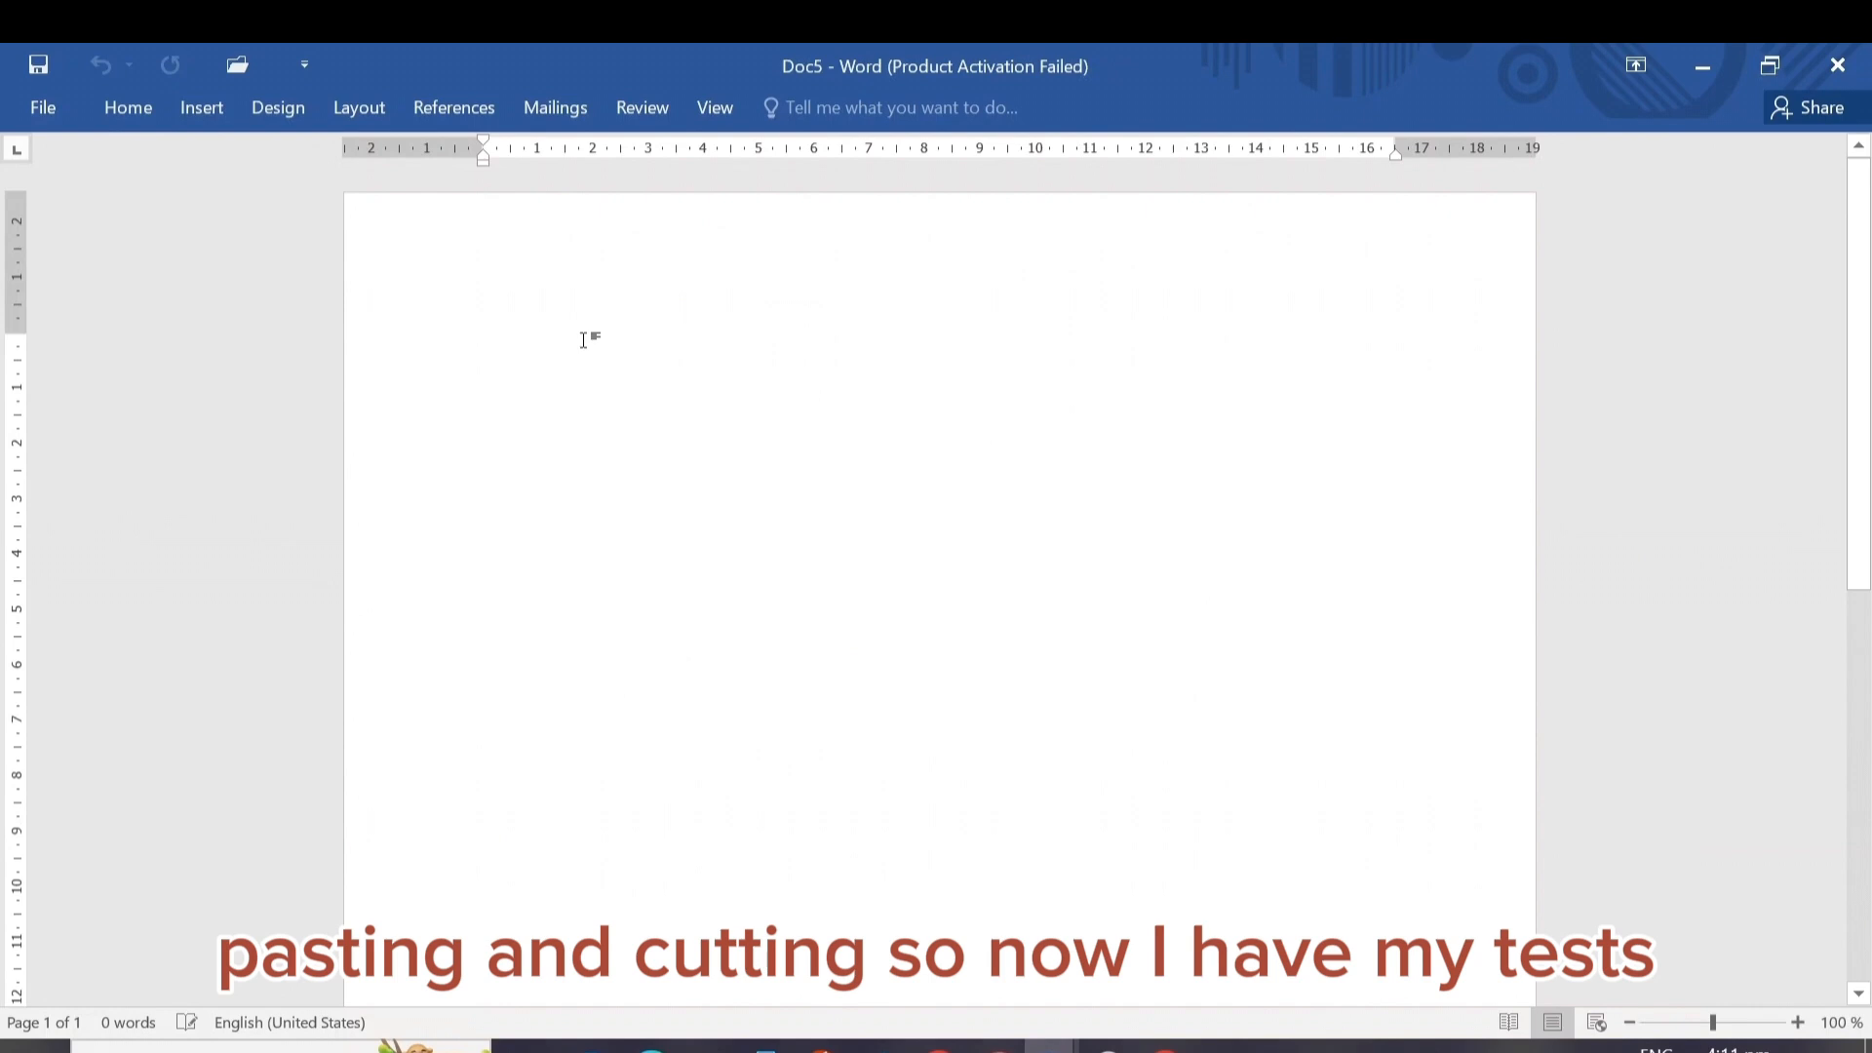
{"action": "type", "text": "WEL"}
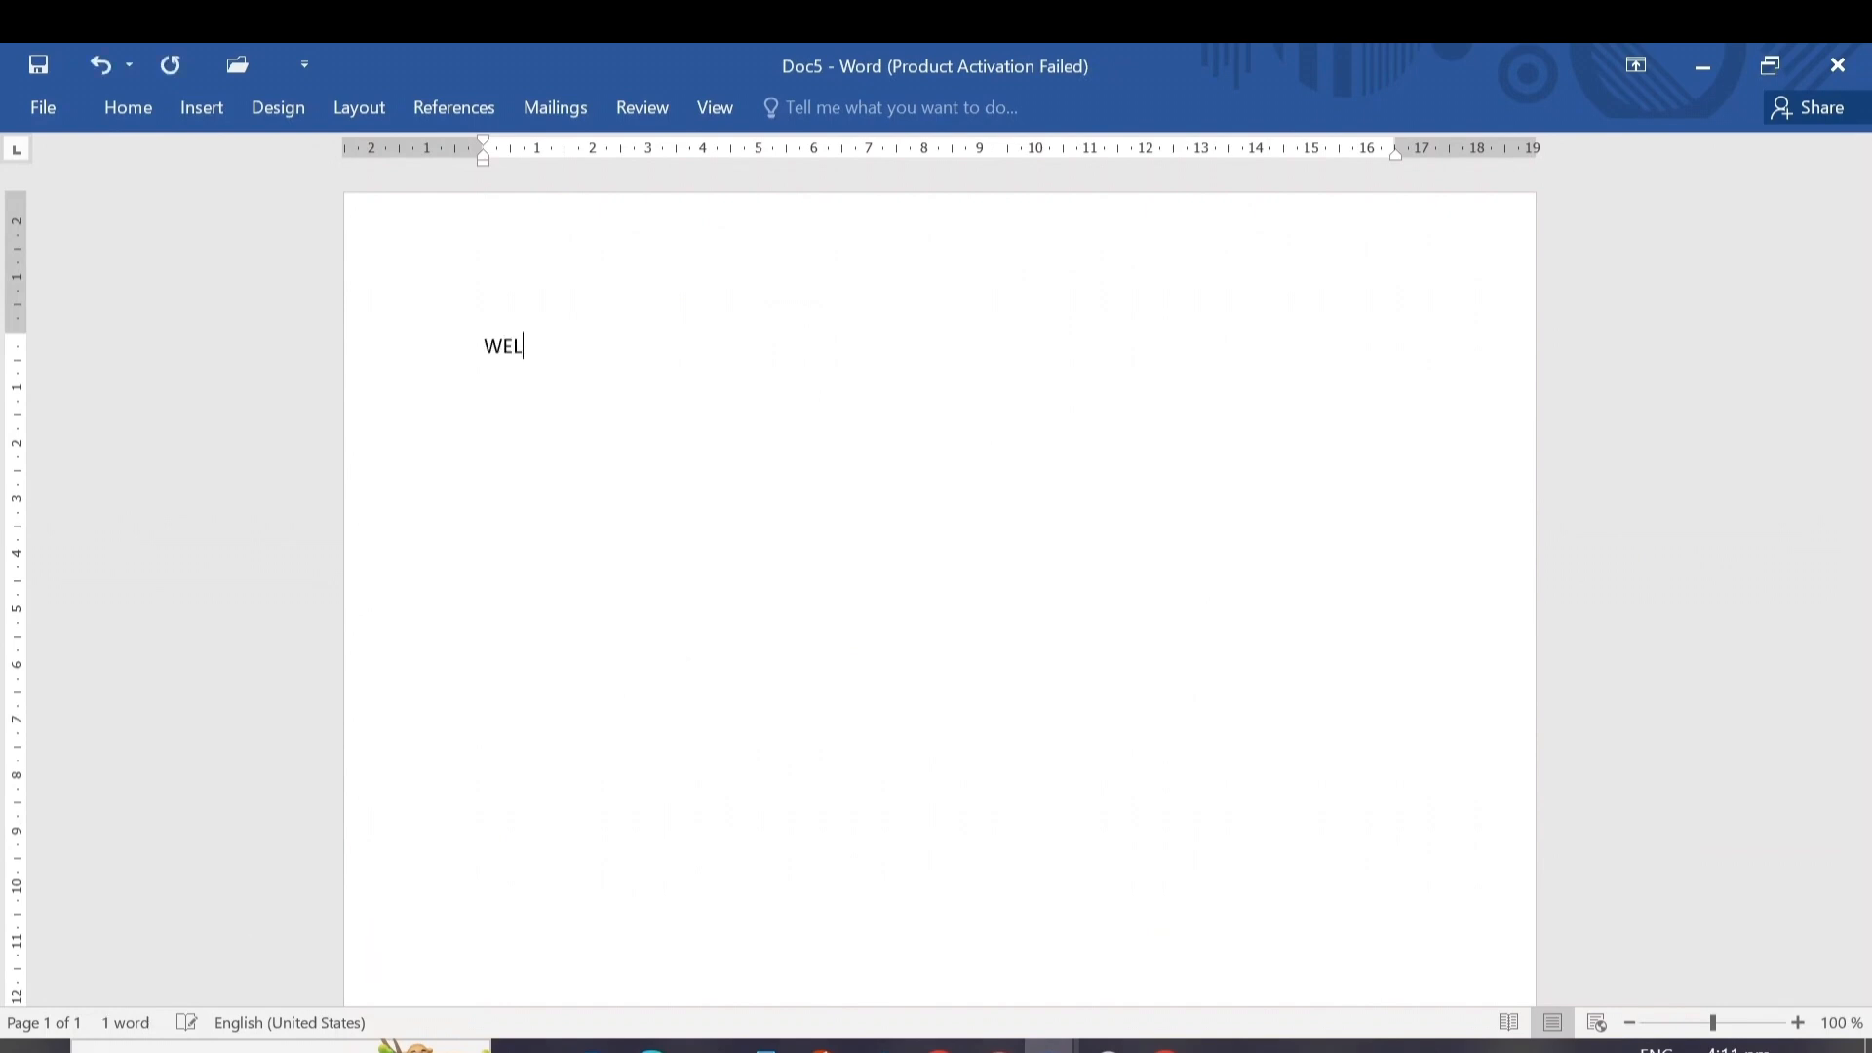
{"action": "type", "text": "COME TO "}
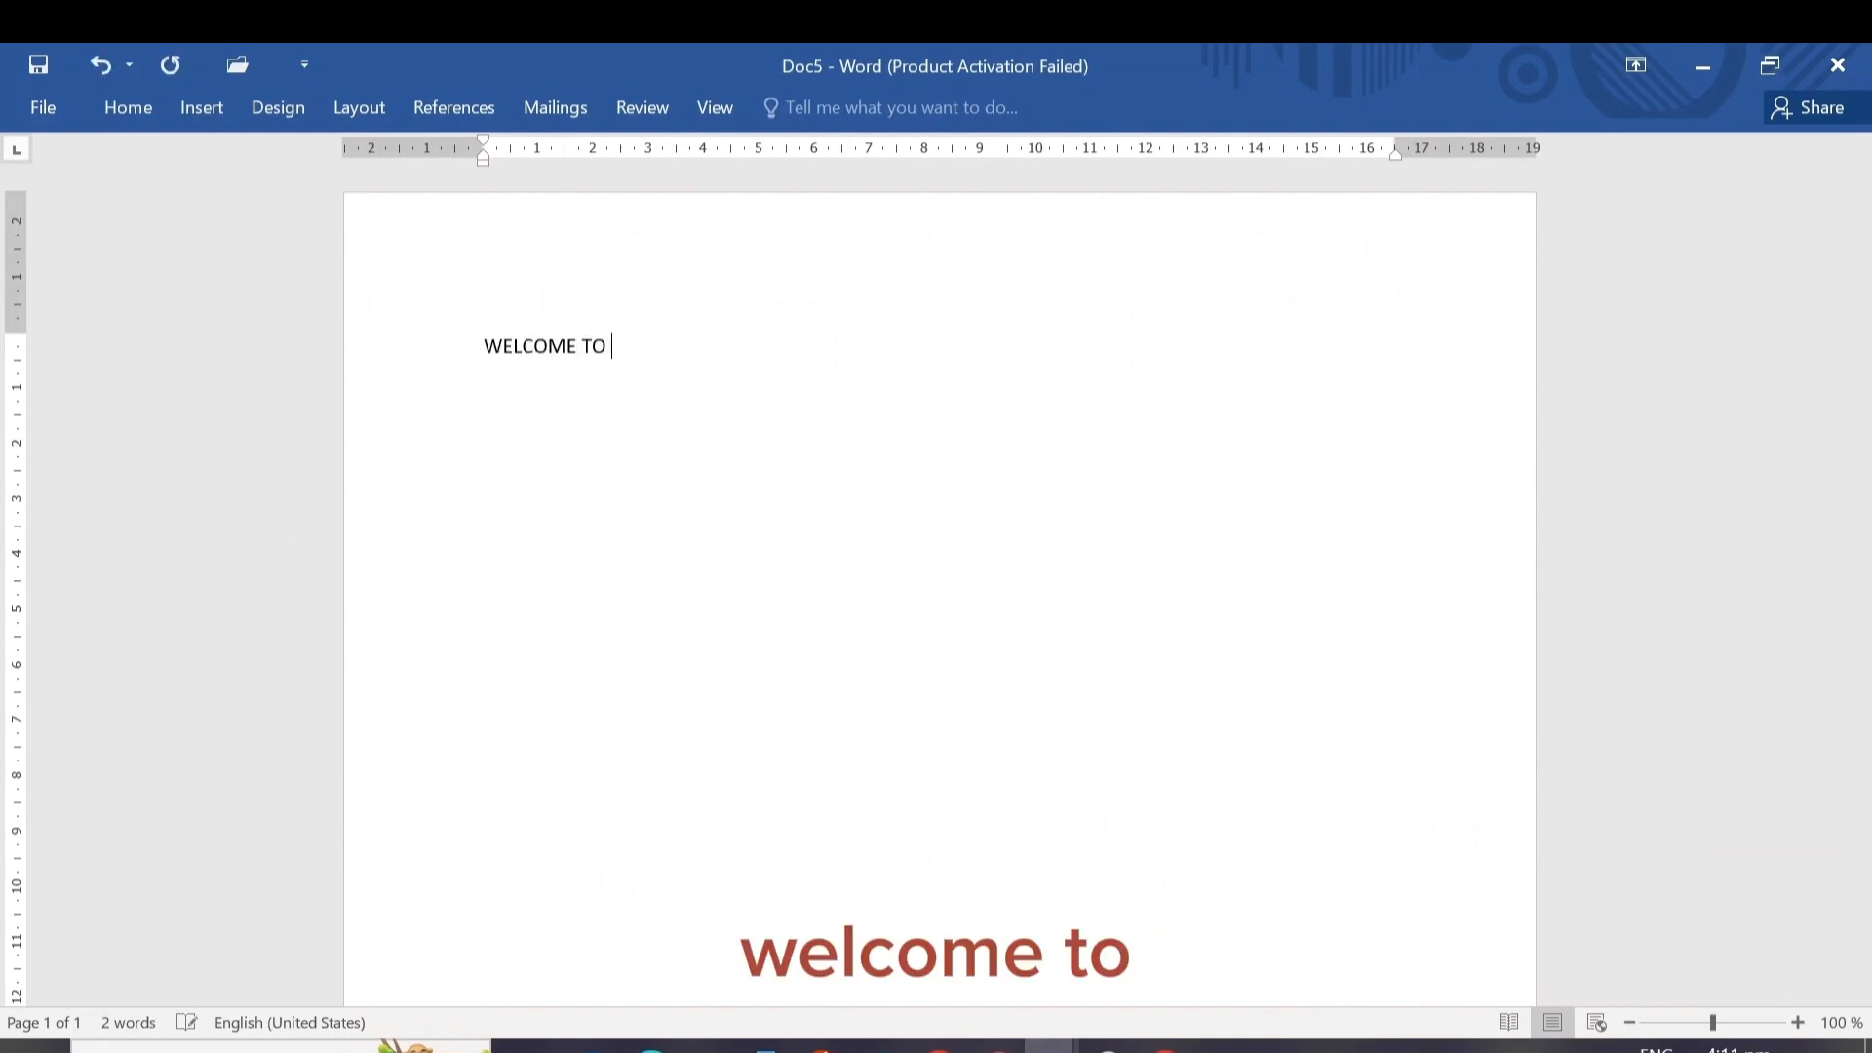
{"action": "type", "text": "LEGT"}
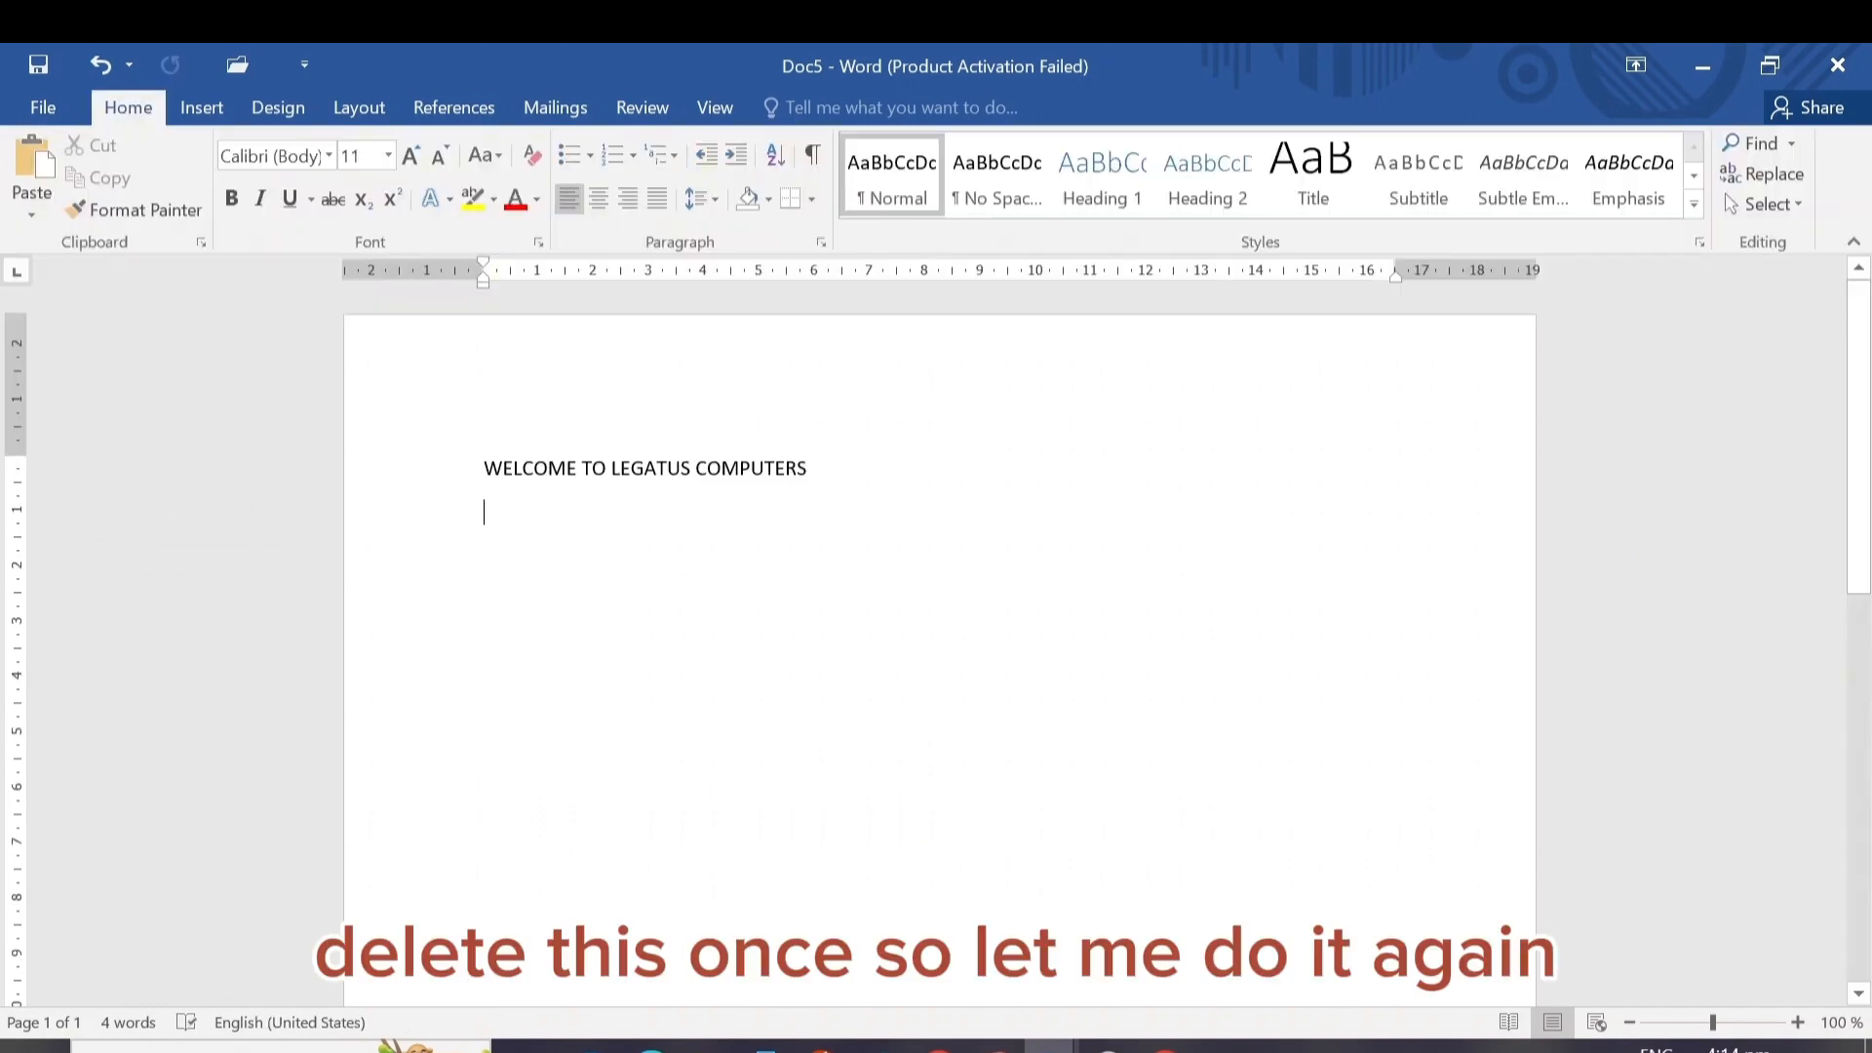
- Cut the "WELCOME TO LEGATUS COMPUTERS" line and paste it about eight lines further down the page
{"action": "left_click_drag", "start_coordinate": [814, 478], "coordinate": [483, 473]}
{"action": "key", "text": "ctrl+c"}
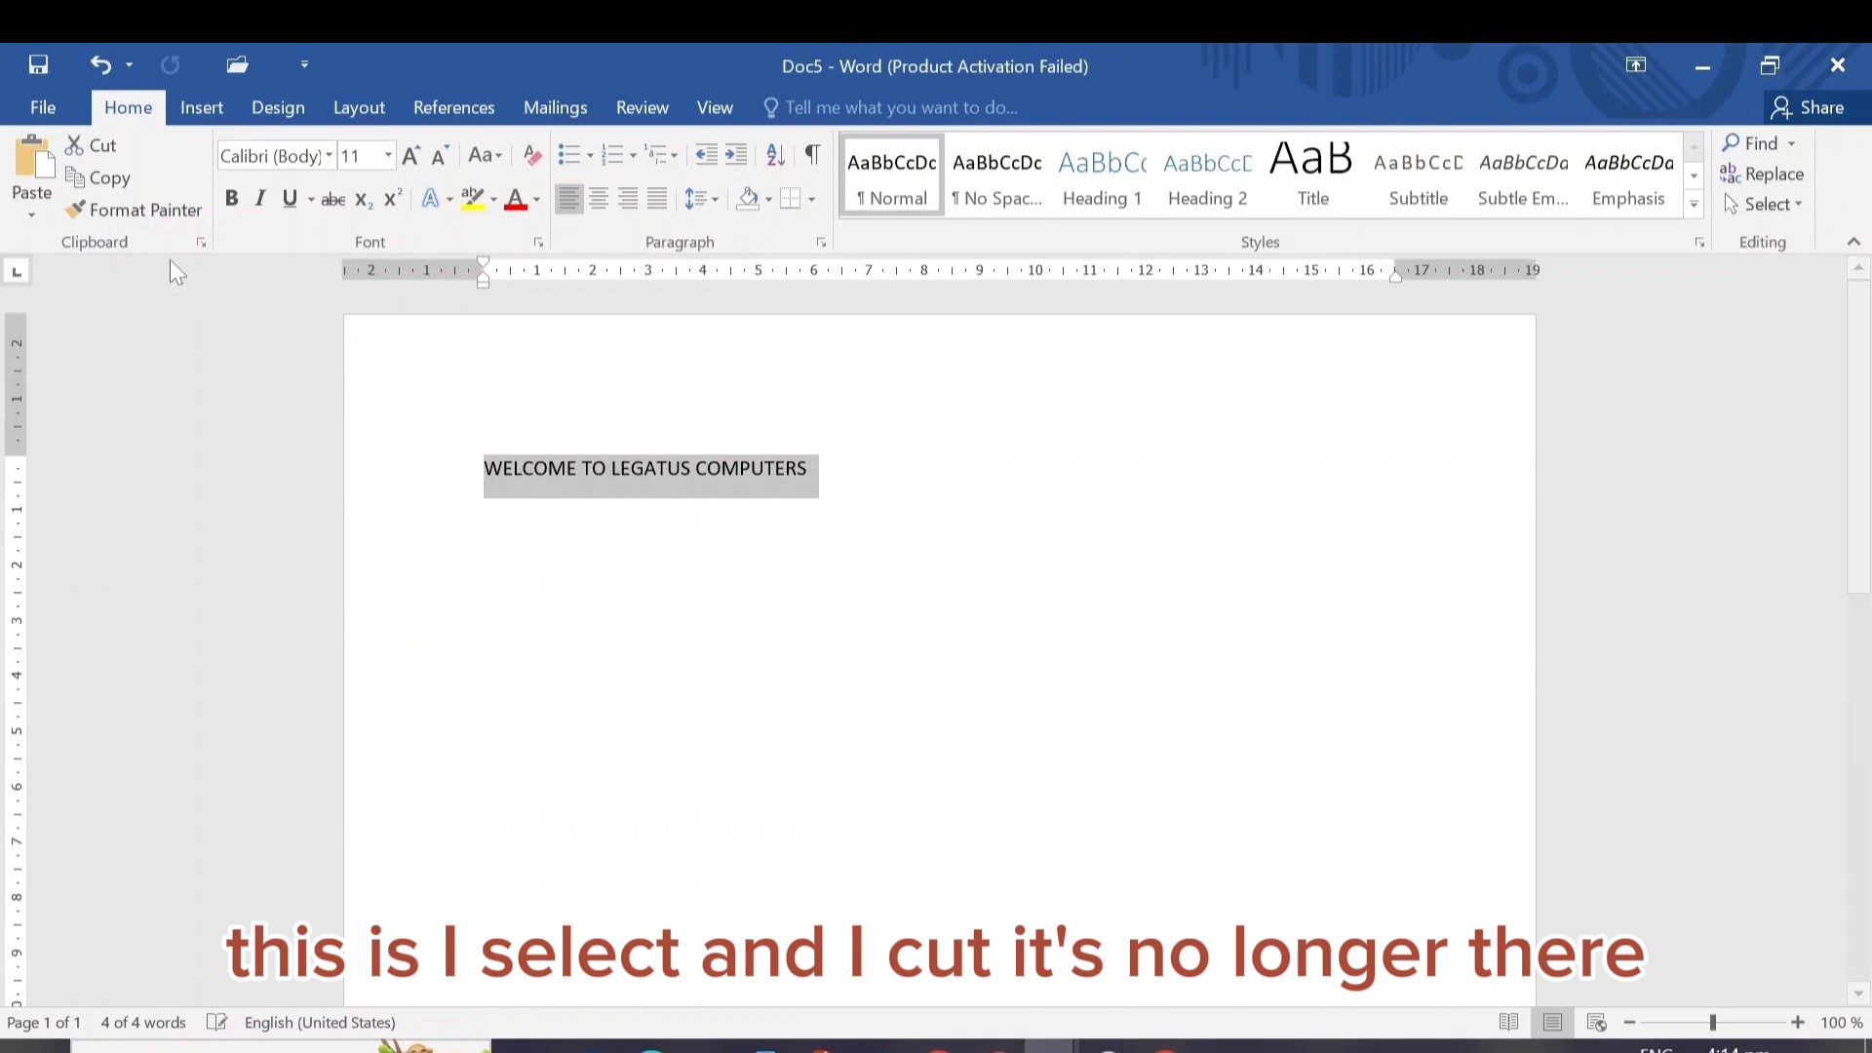
{"action": "left_click", "coordinate": [98, 148]}
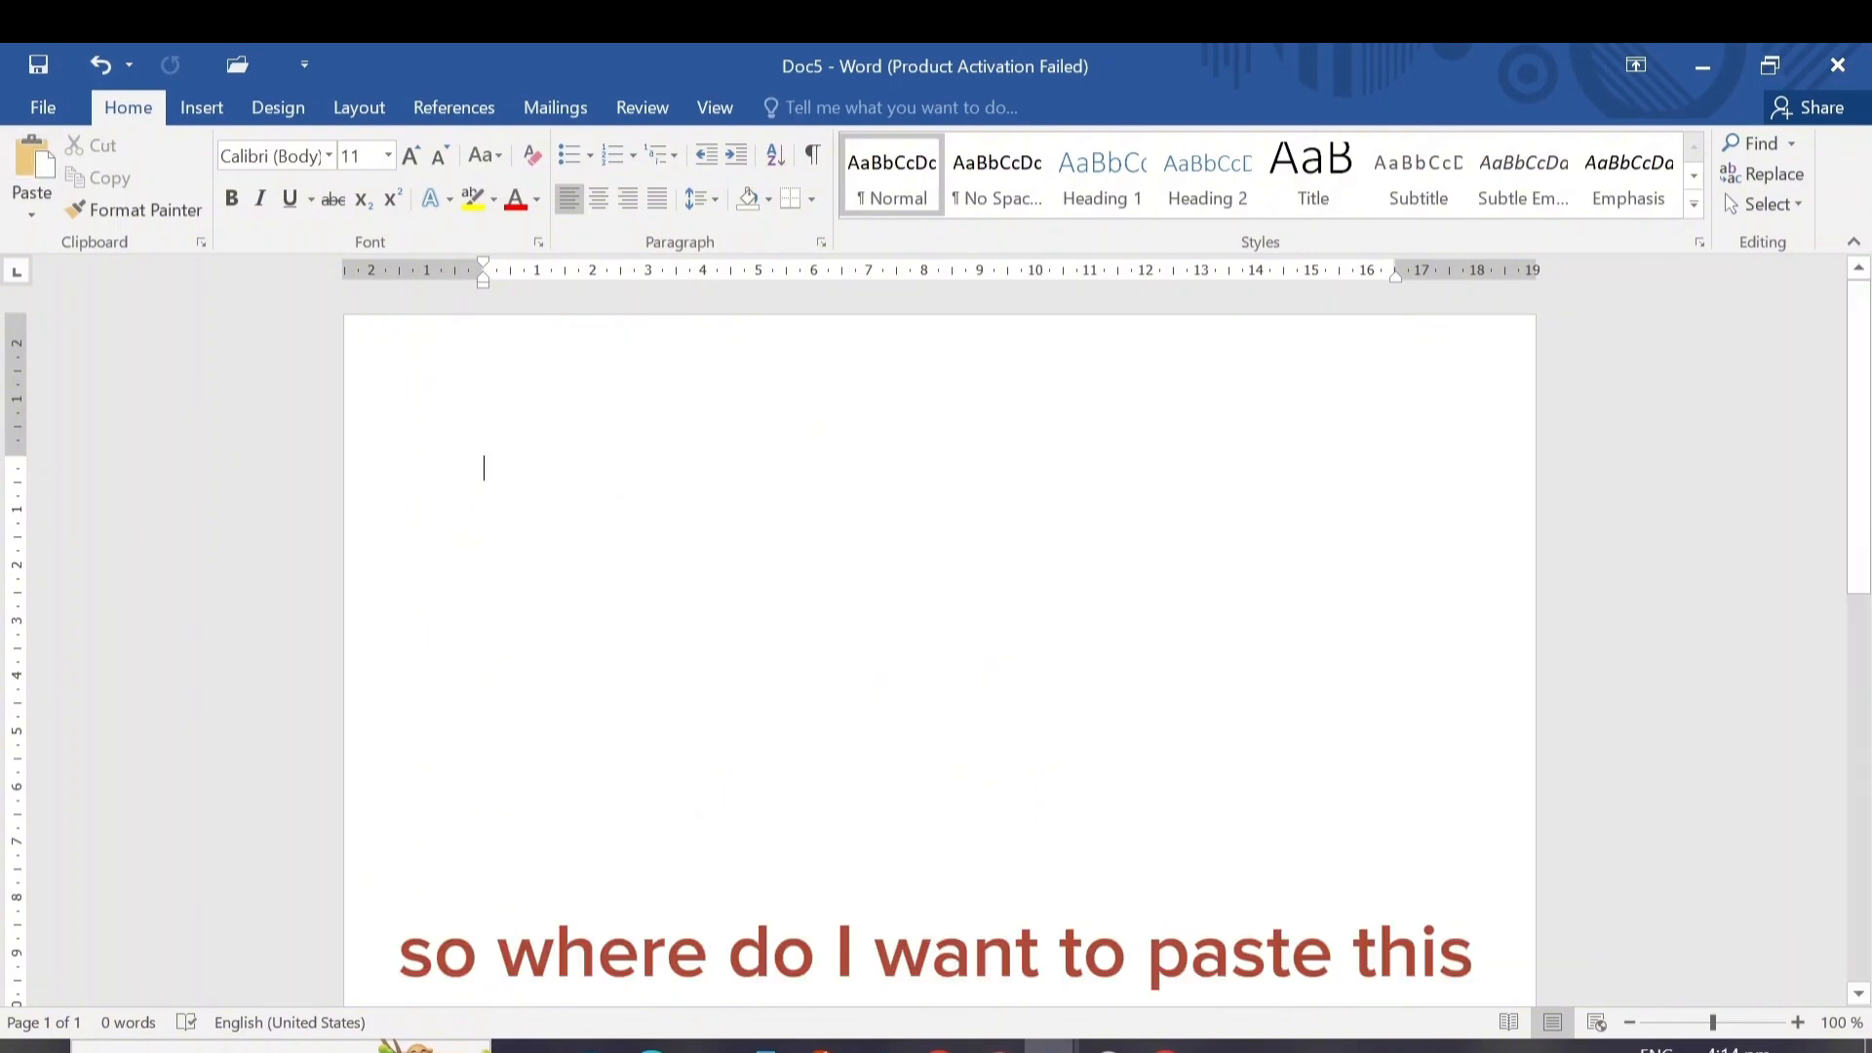
{"action": "key", "text": "Return"}
{"action": "key", "text": "Return"}
{"action": "key", "text": "Return"}
{"action": "key", "text": "Return"}
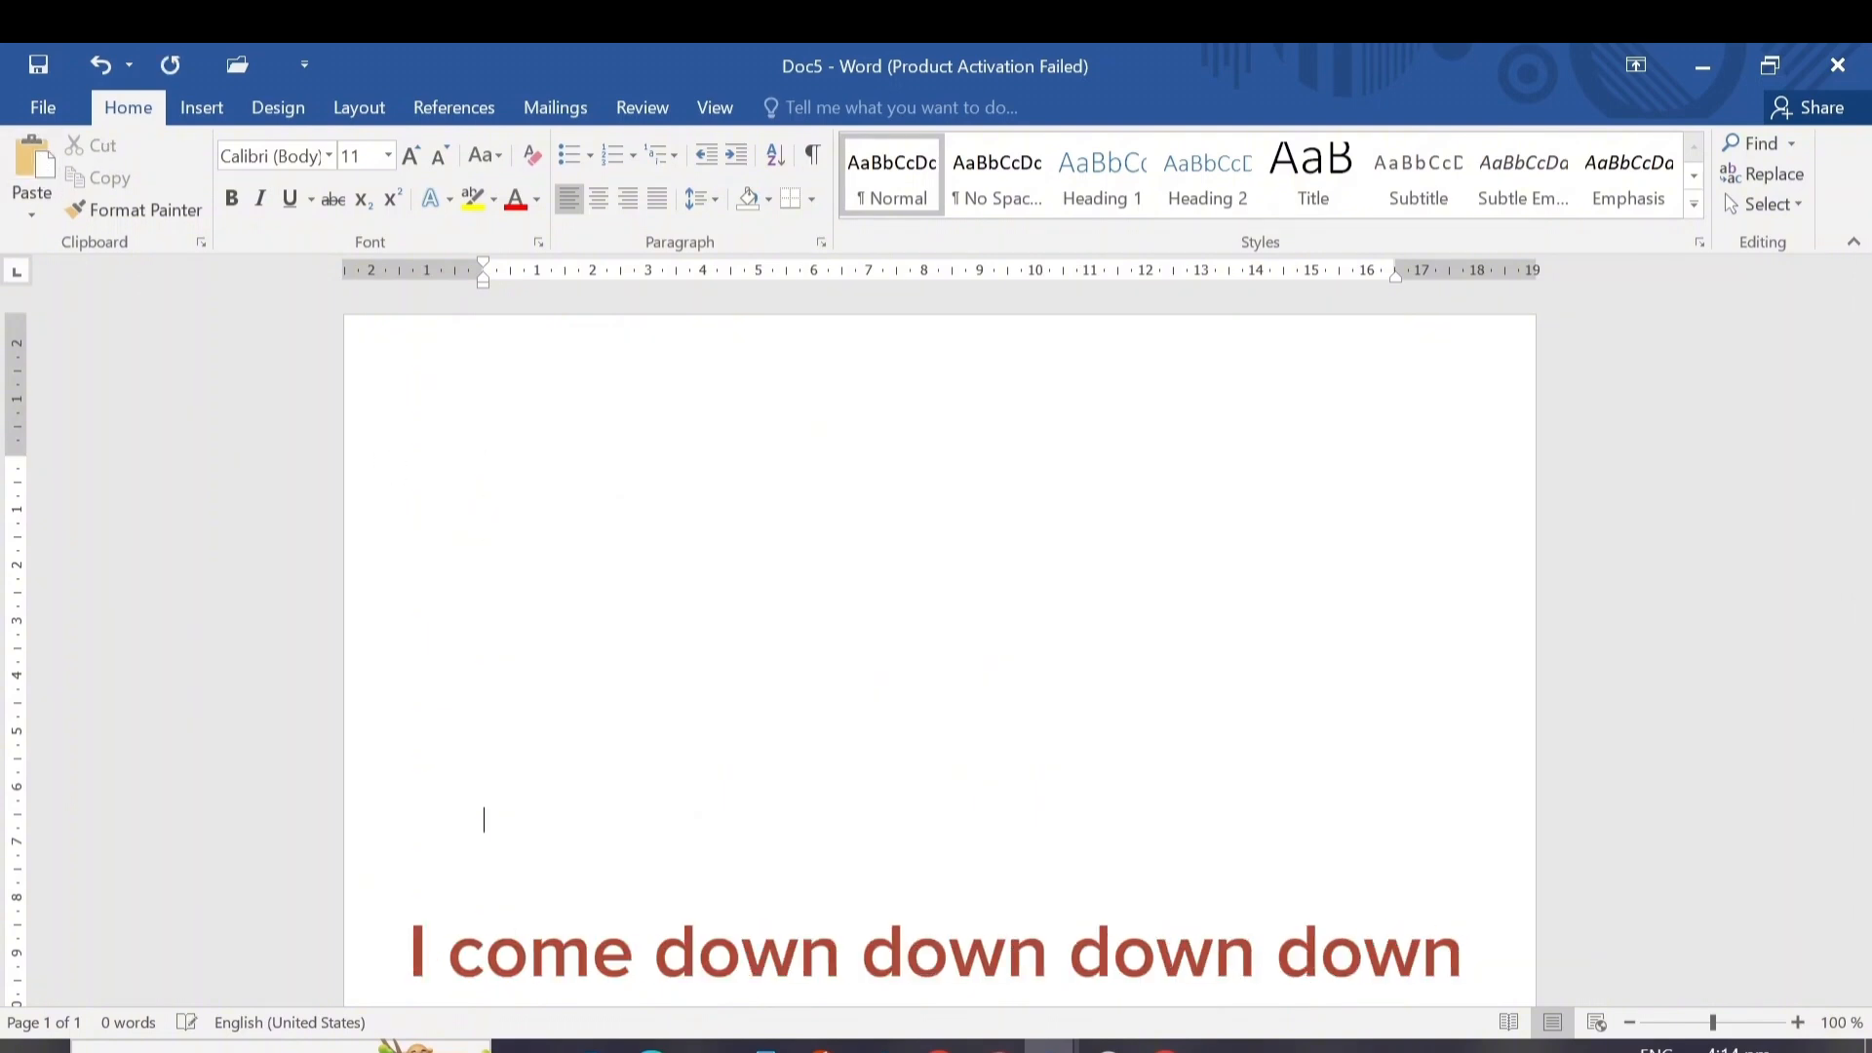
{"action": "left_click", "coordinate": [27, 168]}
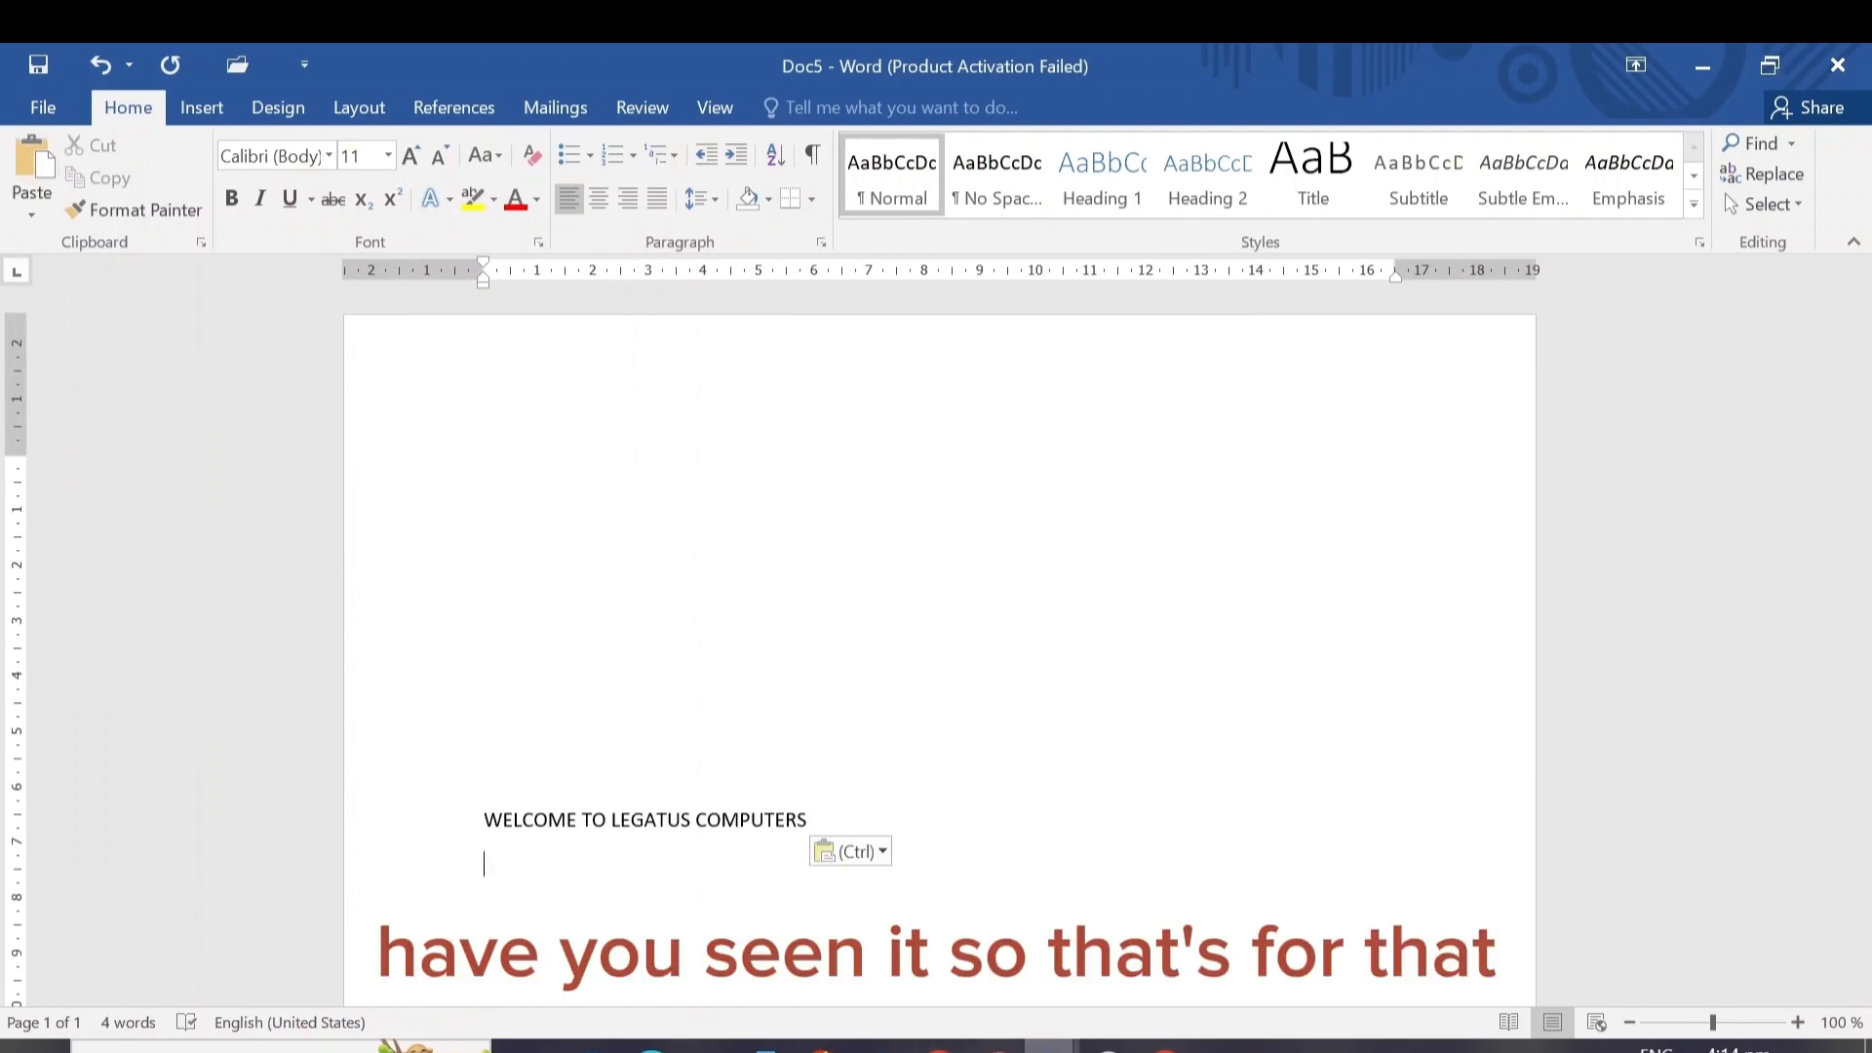
- Undo the deletion of the repeated "WELCOME TO LEGATUS COMPUTERS" lines and redo it
{"action": "mouse_move", "coordinate": [1050, 1046]}
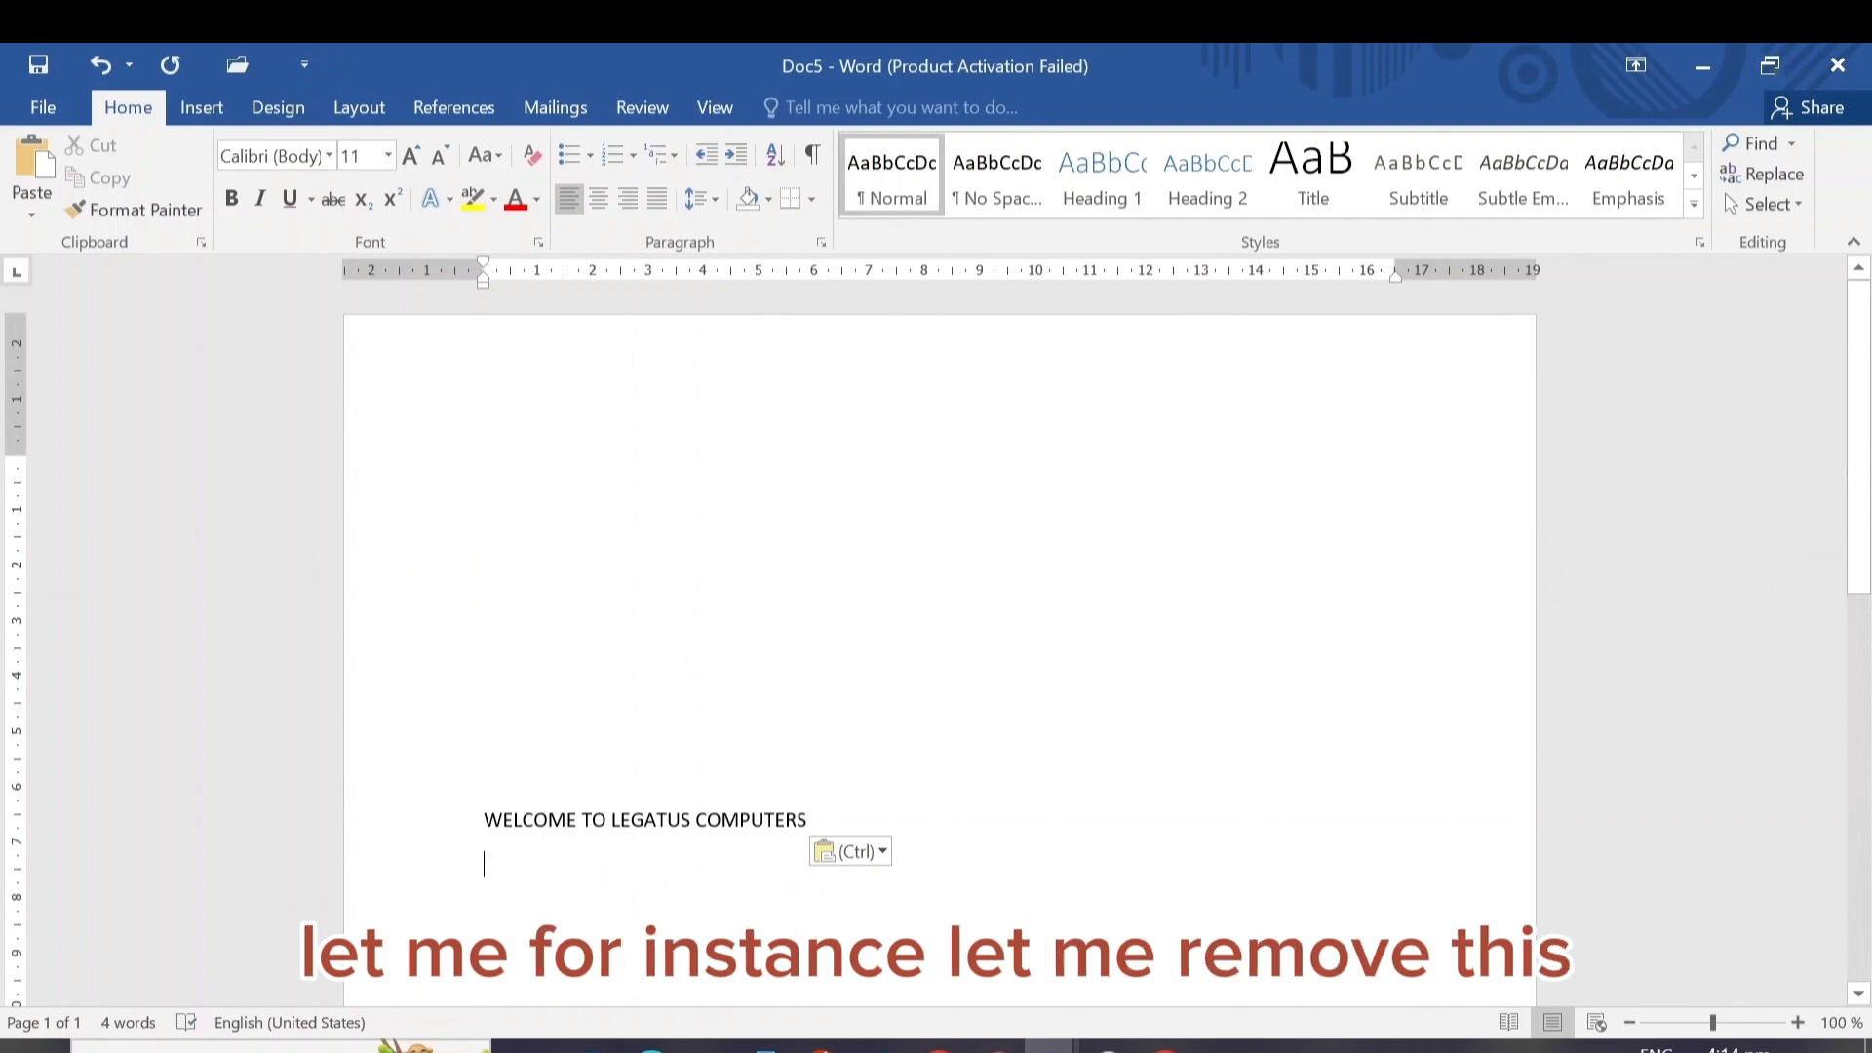
{"action": "left_click_drag", "start_coordinate": [809, 821], "coordinate": [484, 821]}
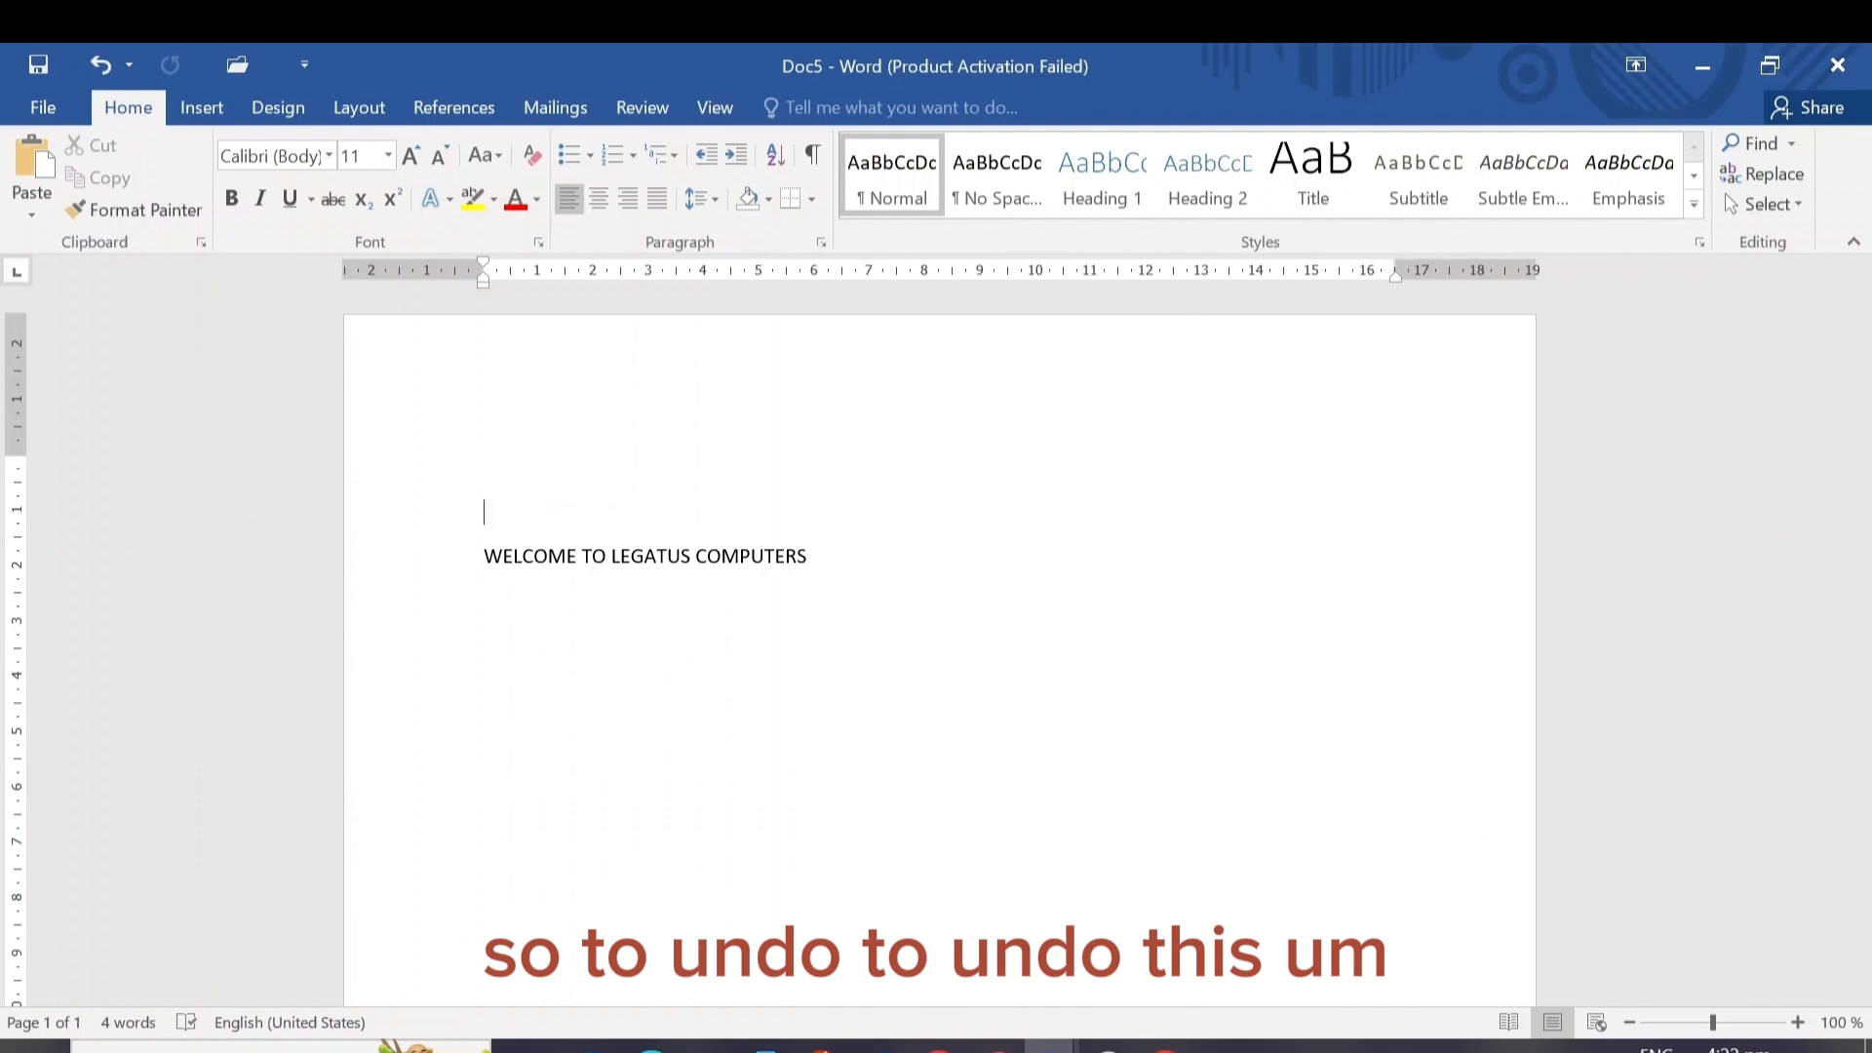
{"action": "left_click", "coordinate": [801, 559]}
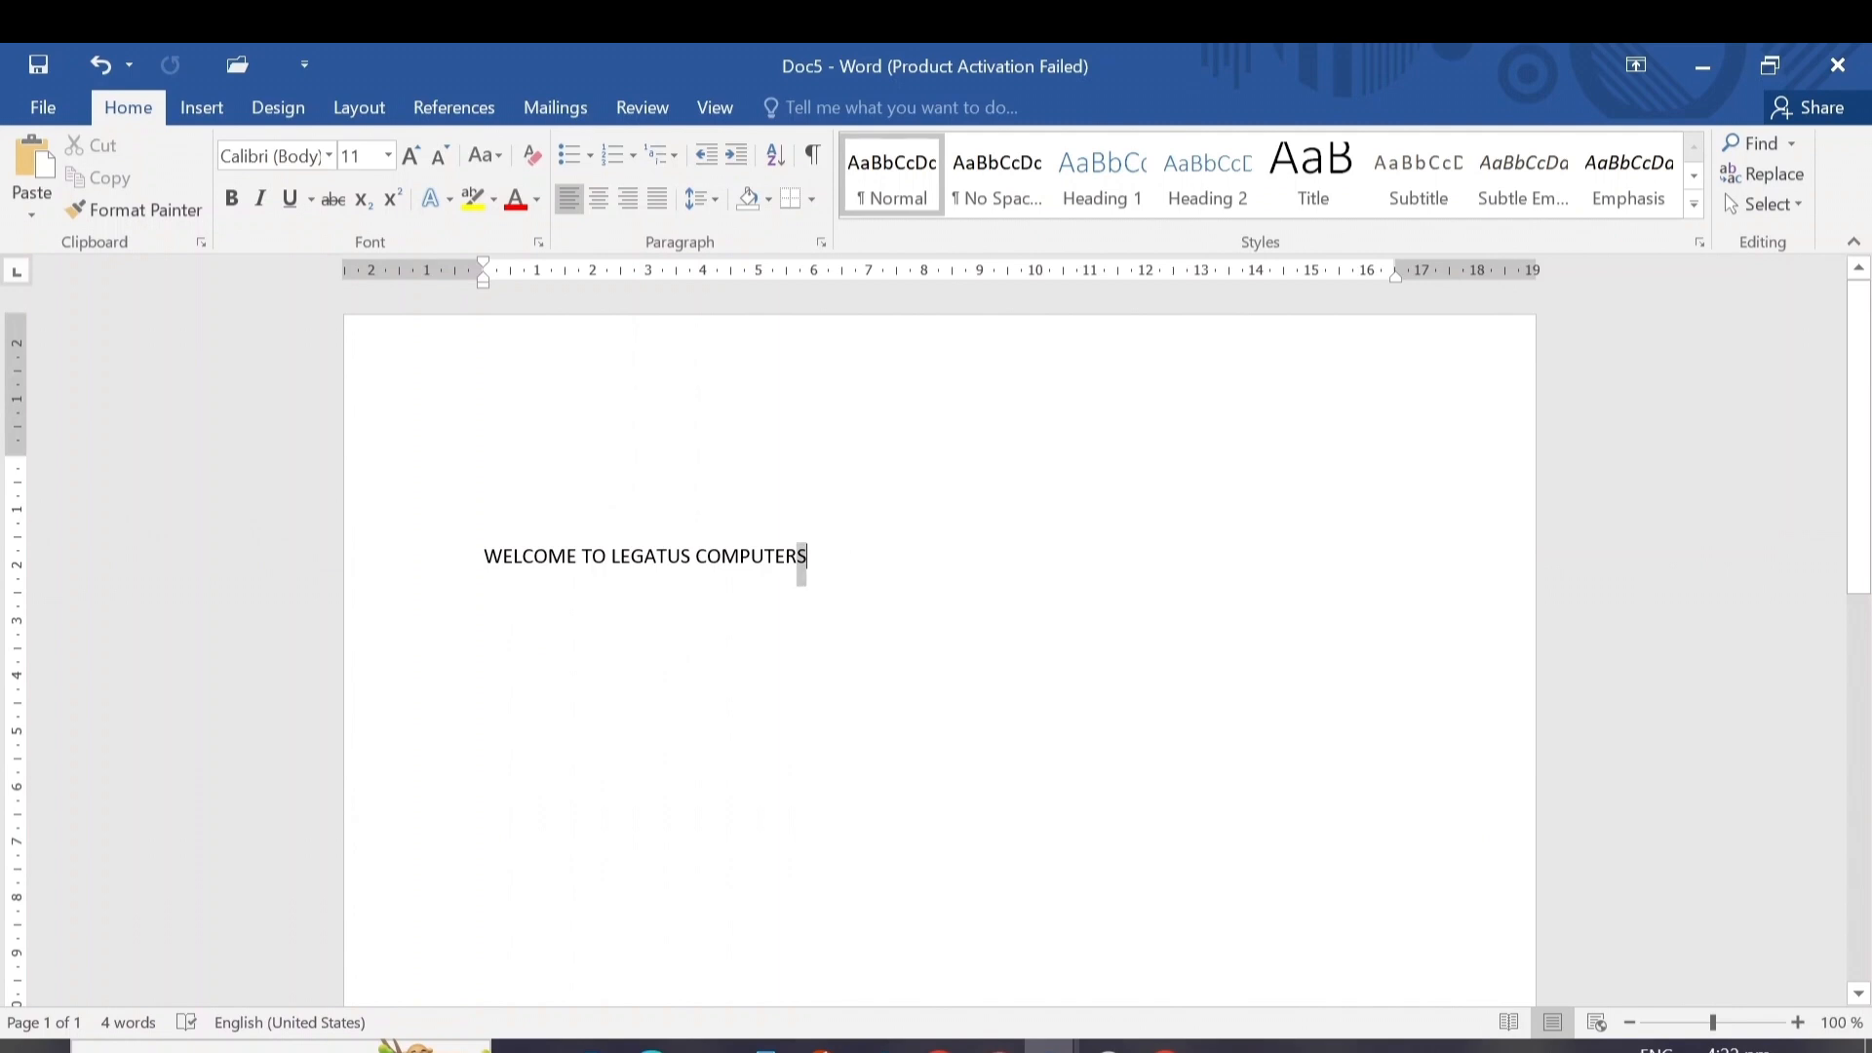
{"action": "left_click_drag", "start_coordinate": [802, 560], "coordinate": [482, 560]}
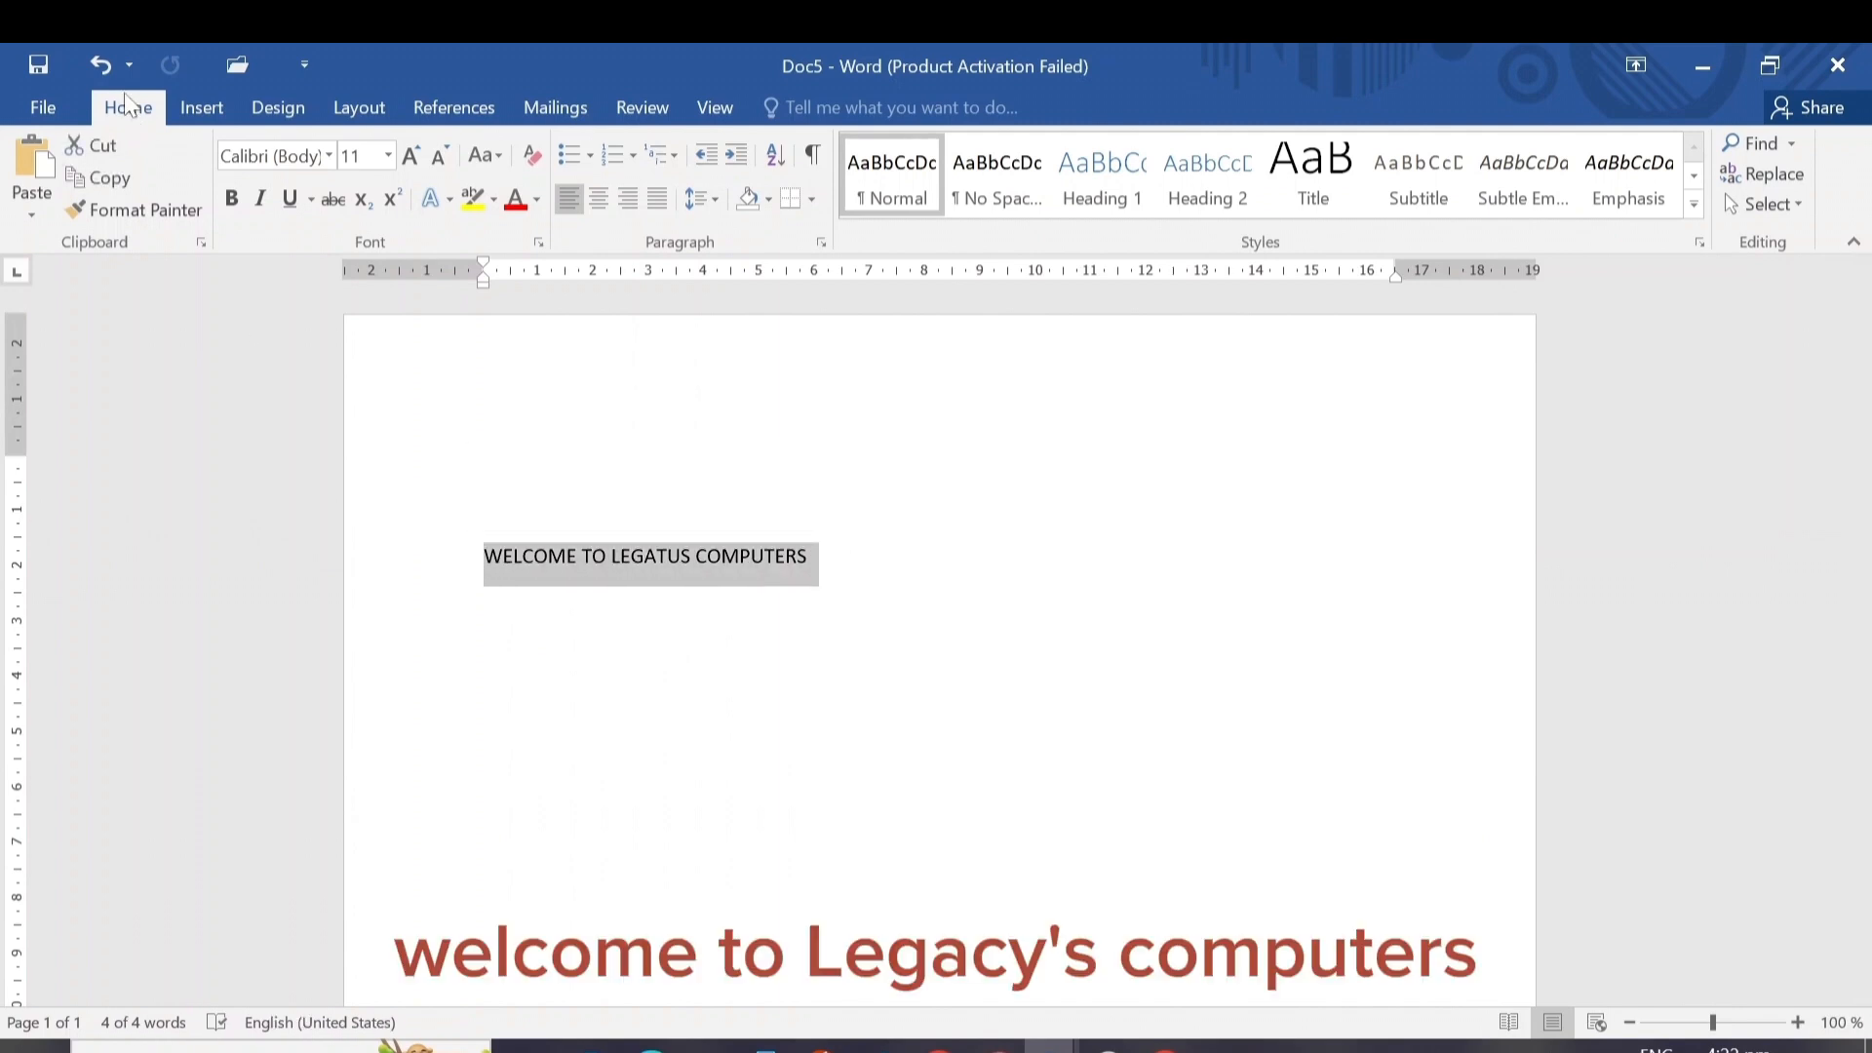
{"action": "left_click", "coordinate": [101, 69]}
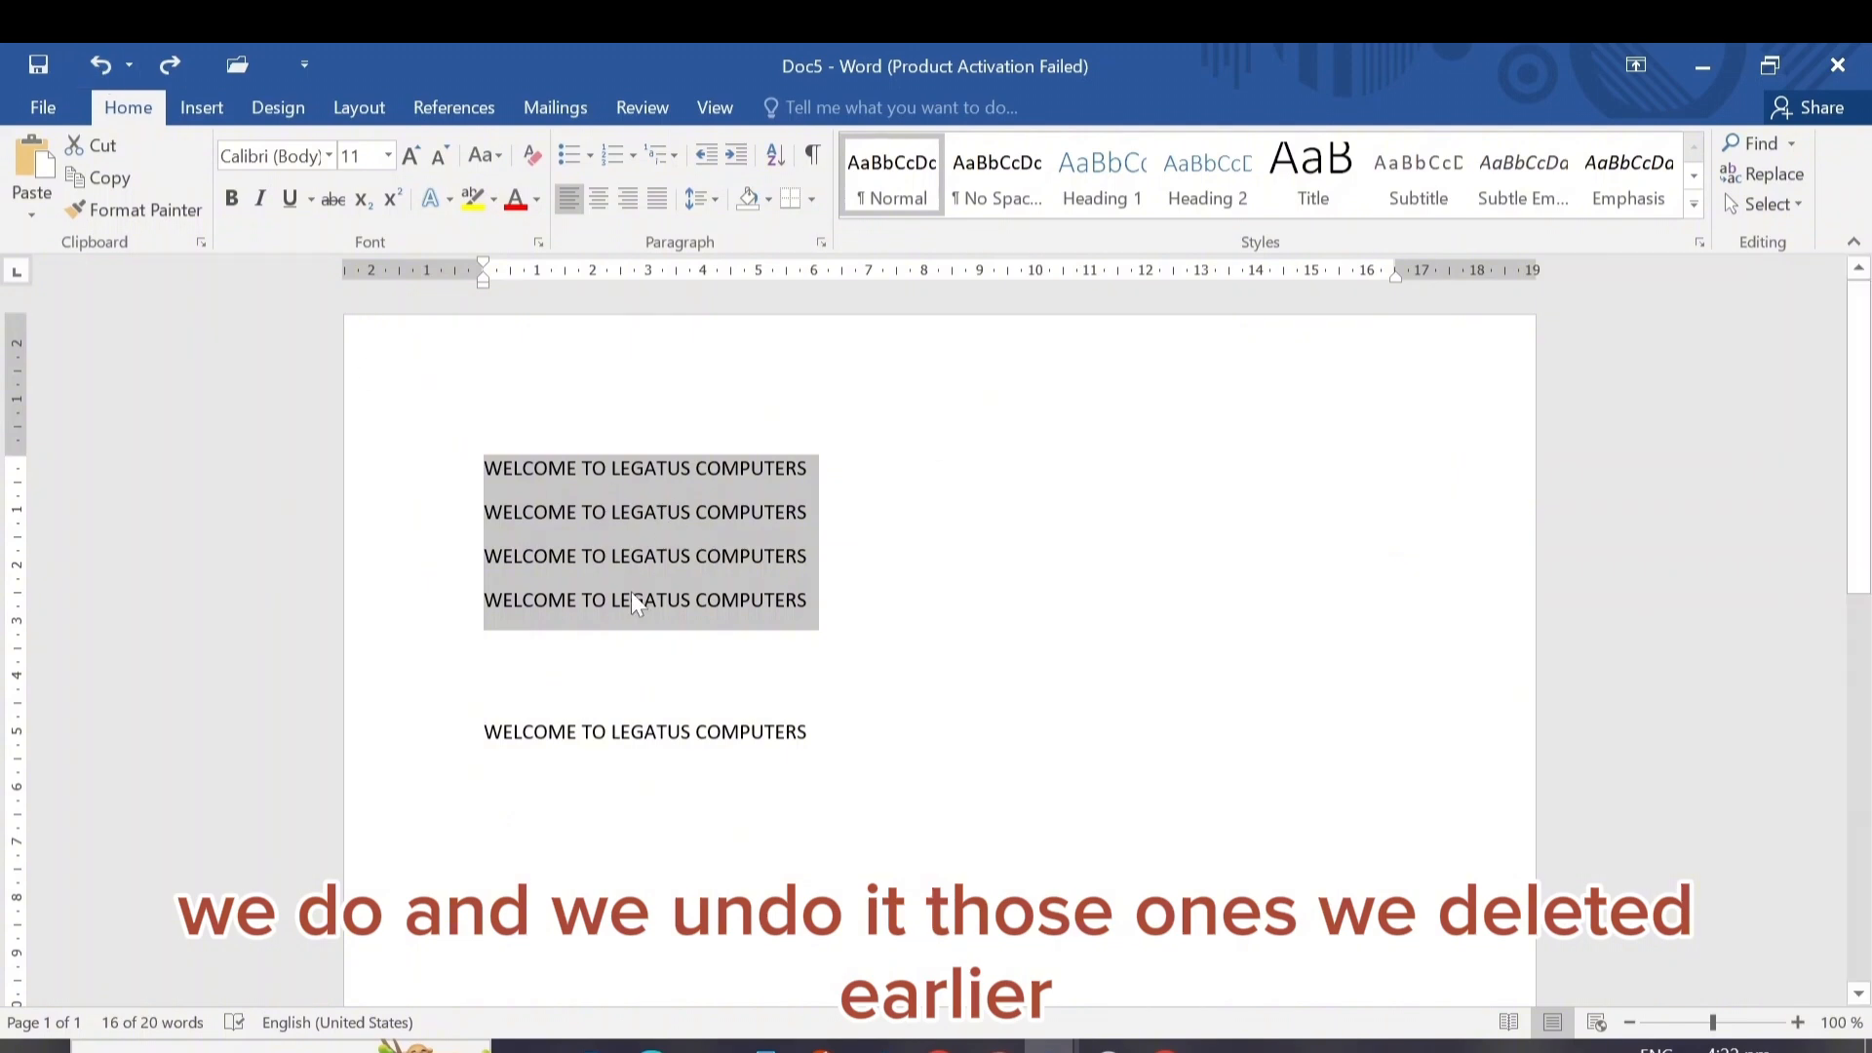
{"action": "left_click", "coordinate": [175, 69]}
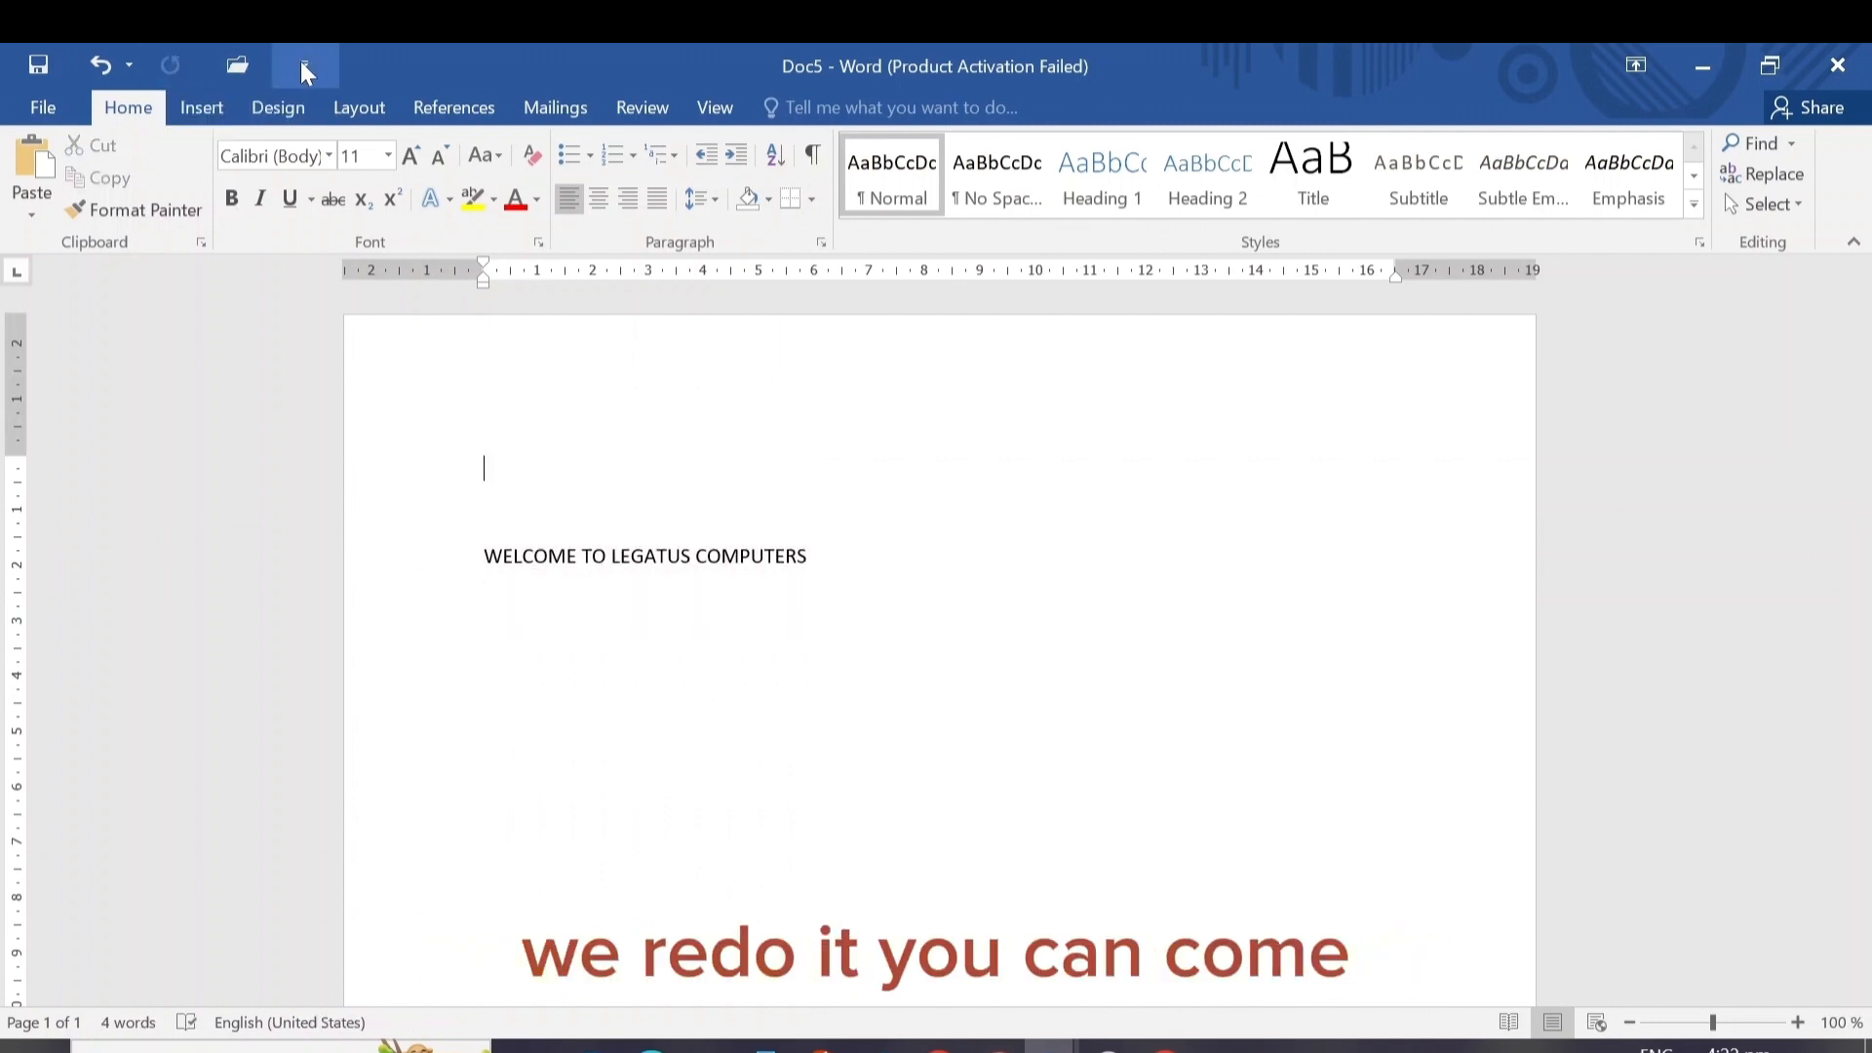
- Check which commands are enabled in the Quick Access Toolbar customization list
{"action": "left_click", "coordinate": [42, 109]}
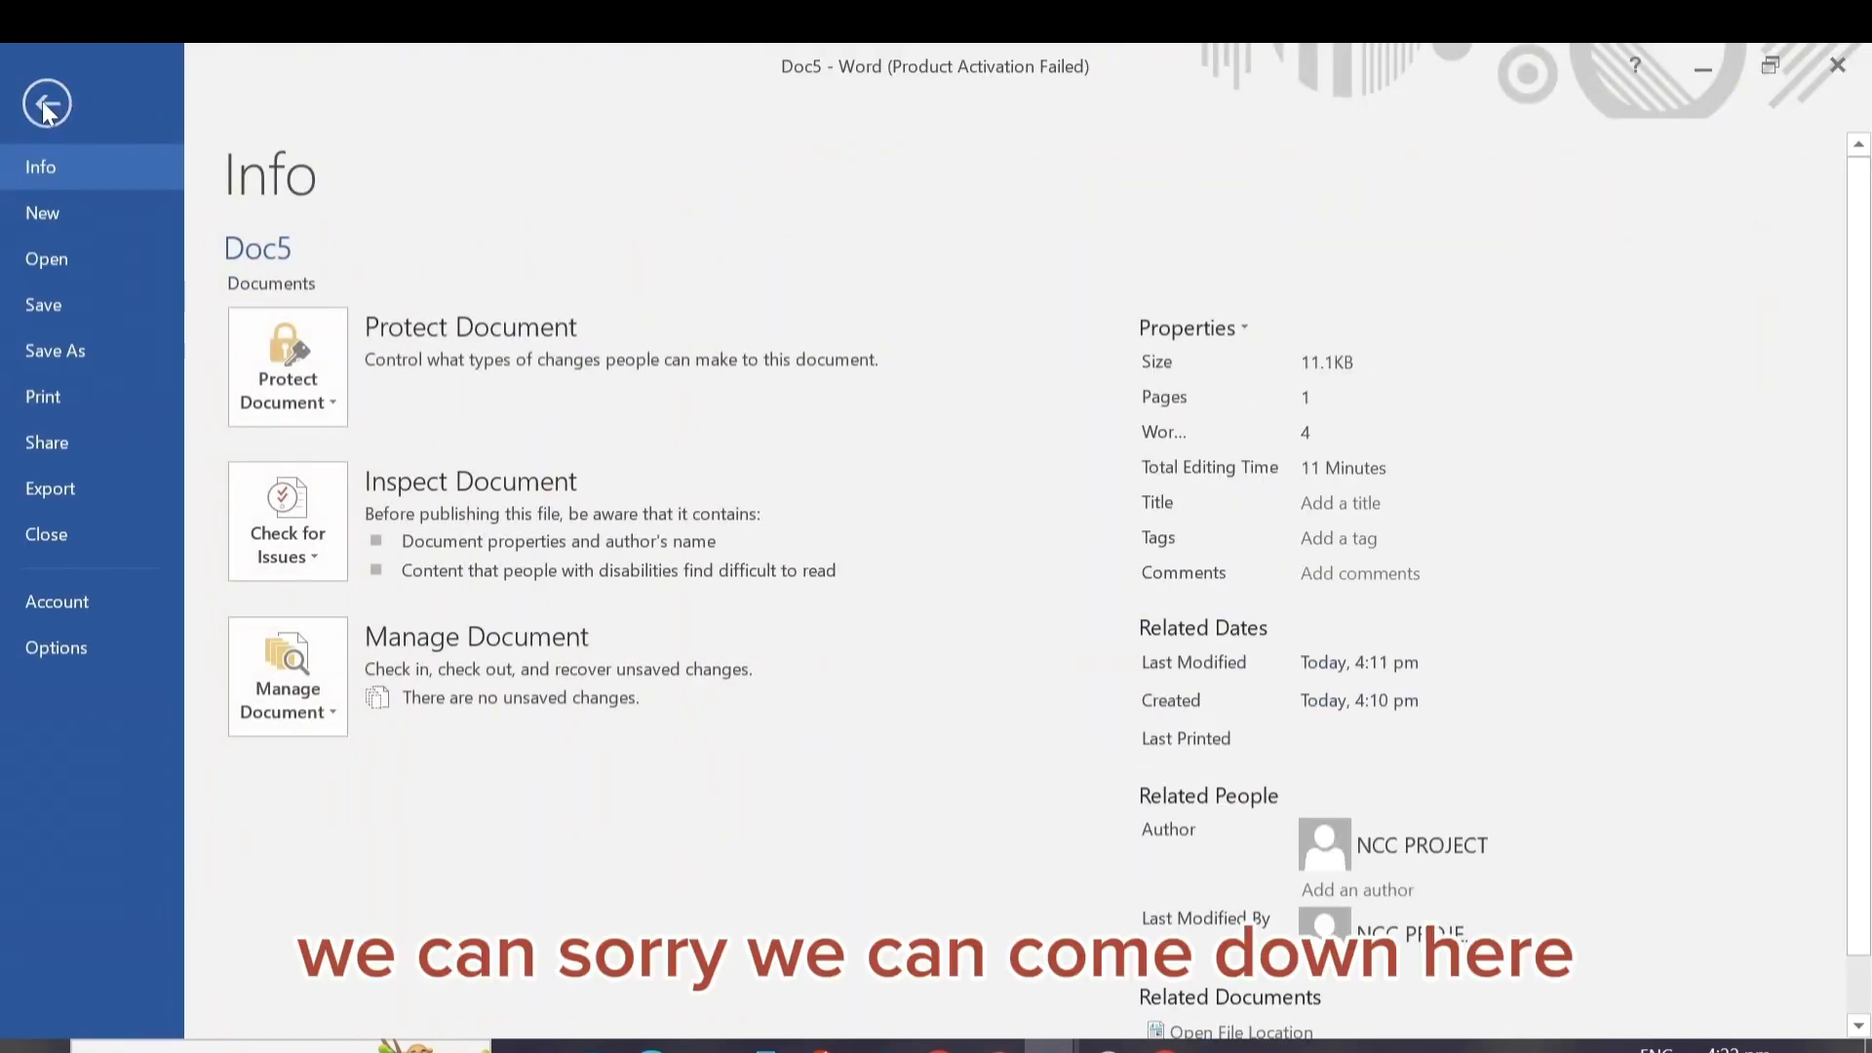
{"action": "left_click", "coordinate": [49, 105]}
{"action": "left_click", "coordinate": [302, 68]}
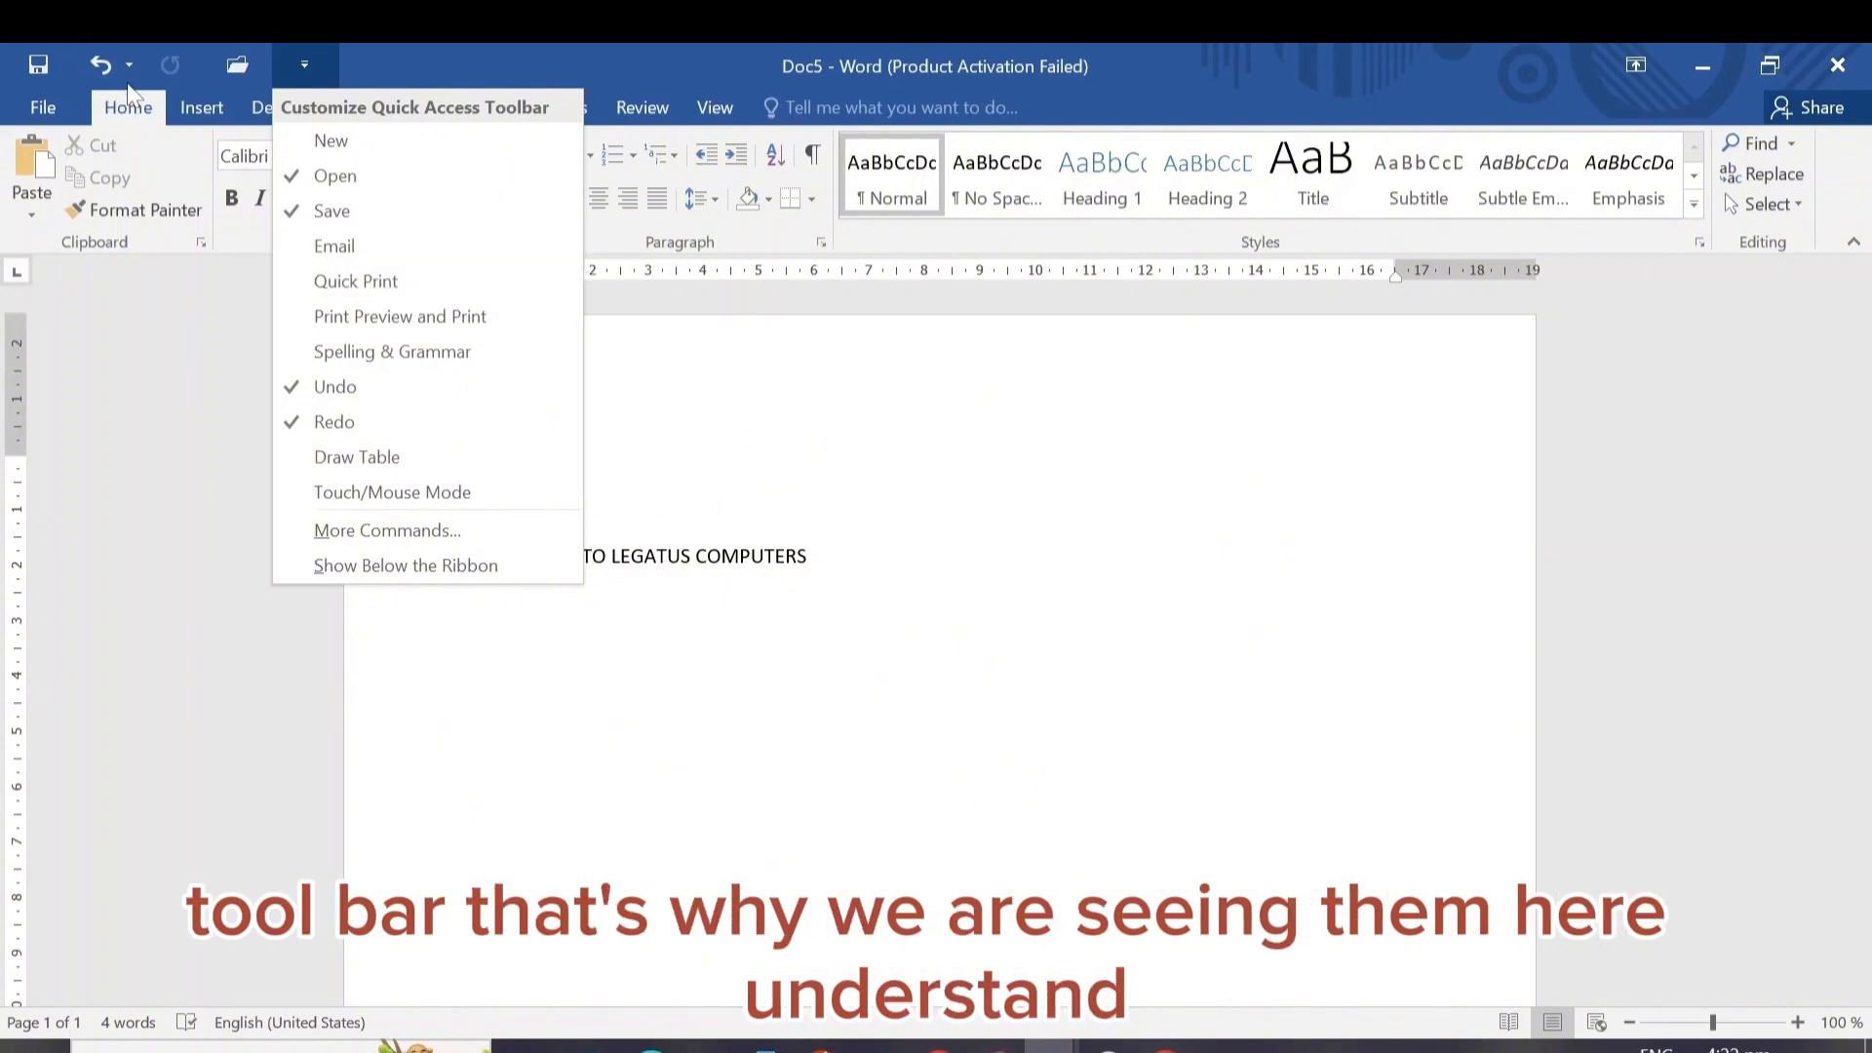
{"action": "left_click", "coordinate": [217, 369]}
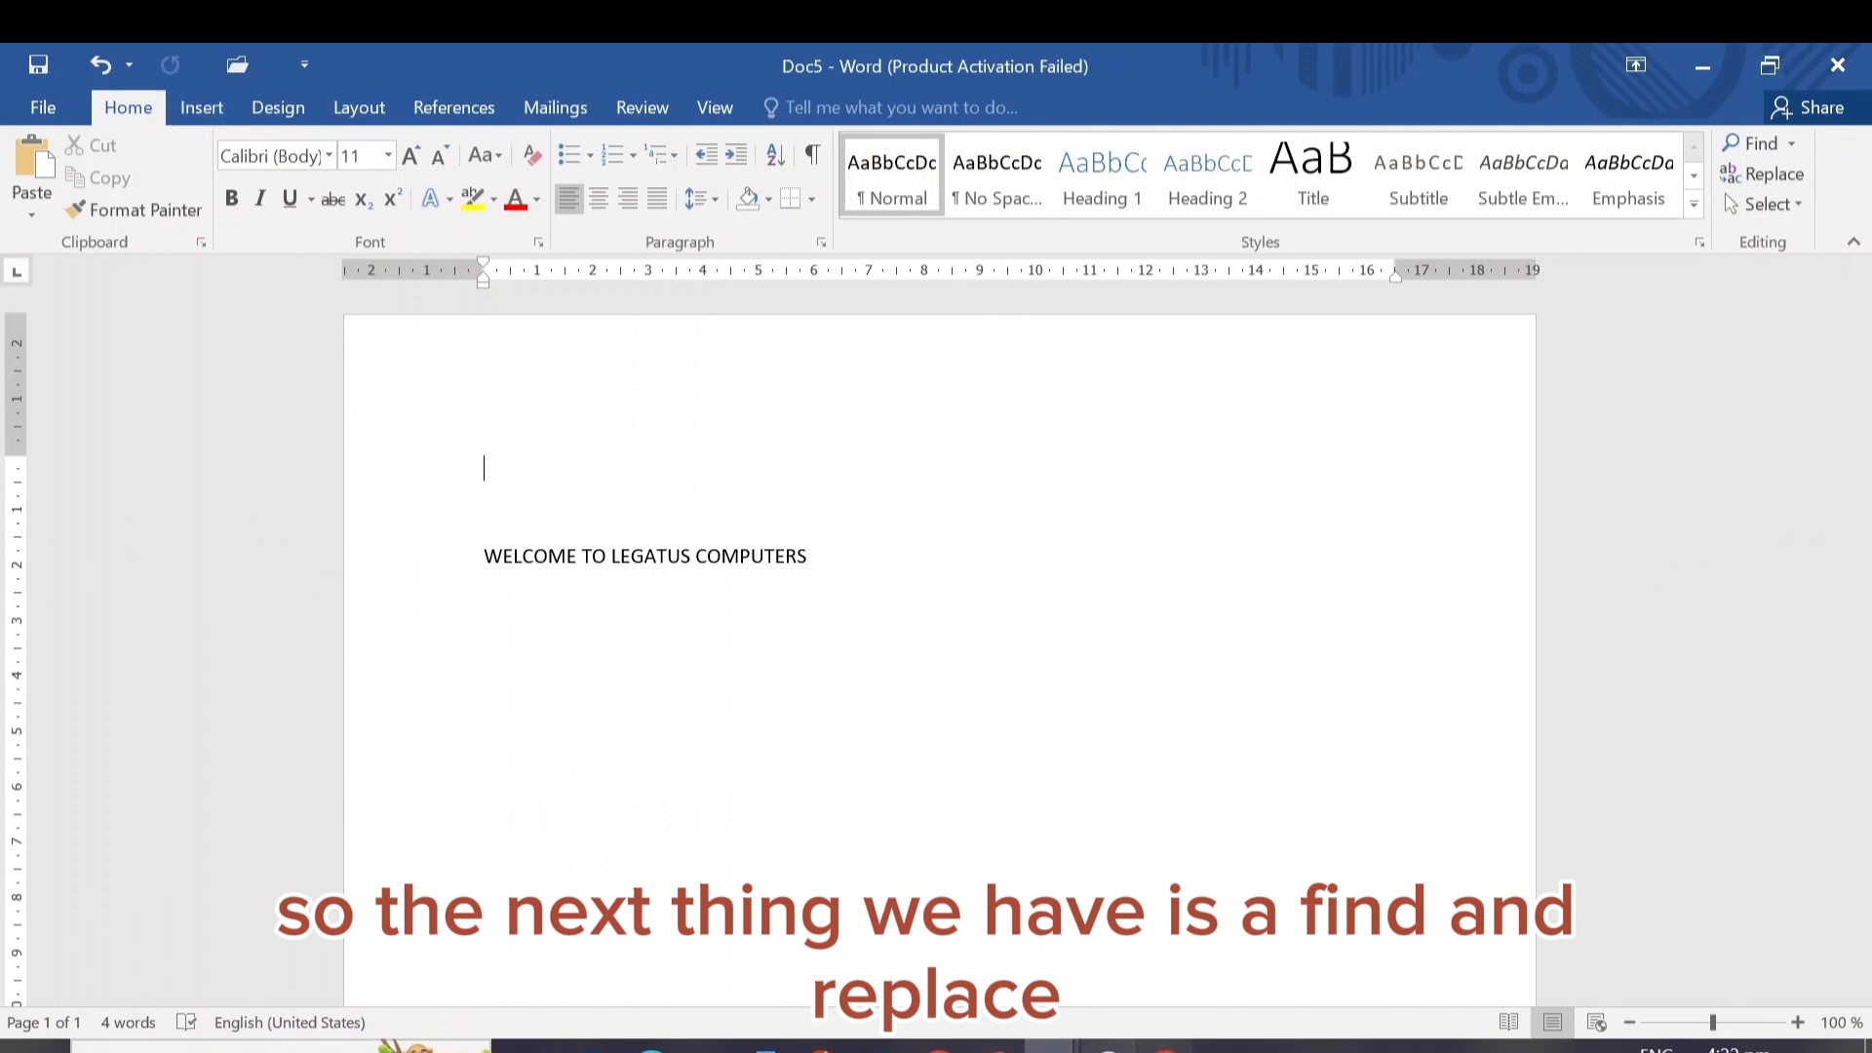
- Switch to the "first work" document and open Find and Replace, moving the dialog clear of the Section 2 outline
{"action": "mouse_move", "coordinate": [1050, 1048]}
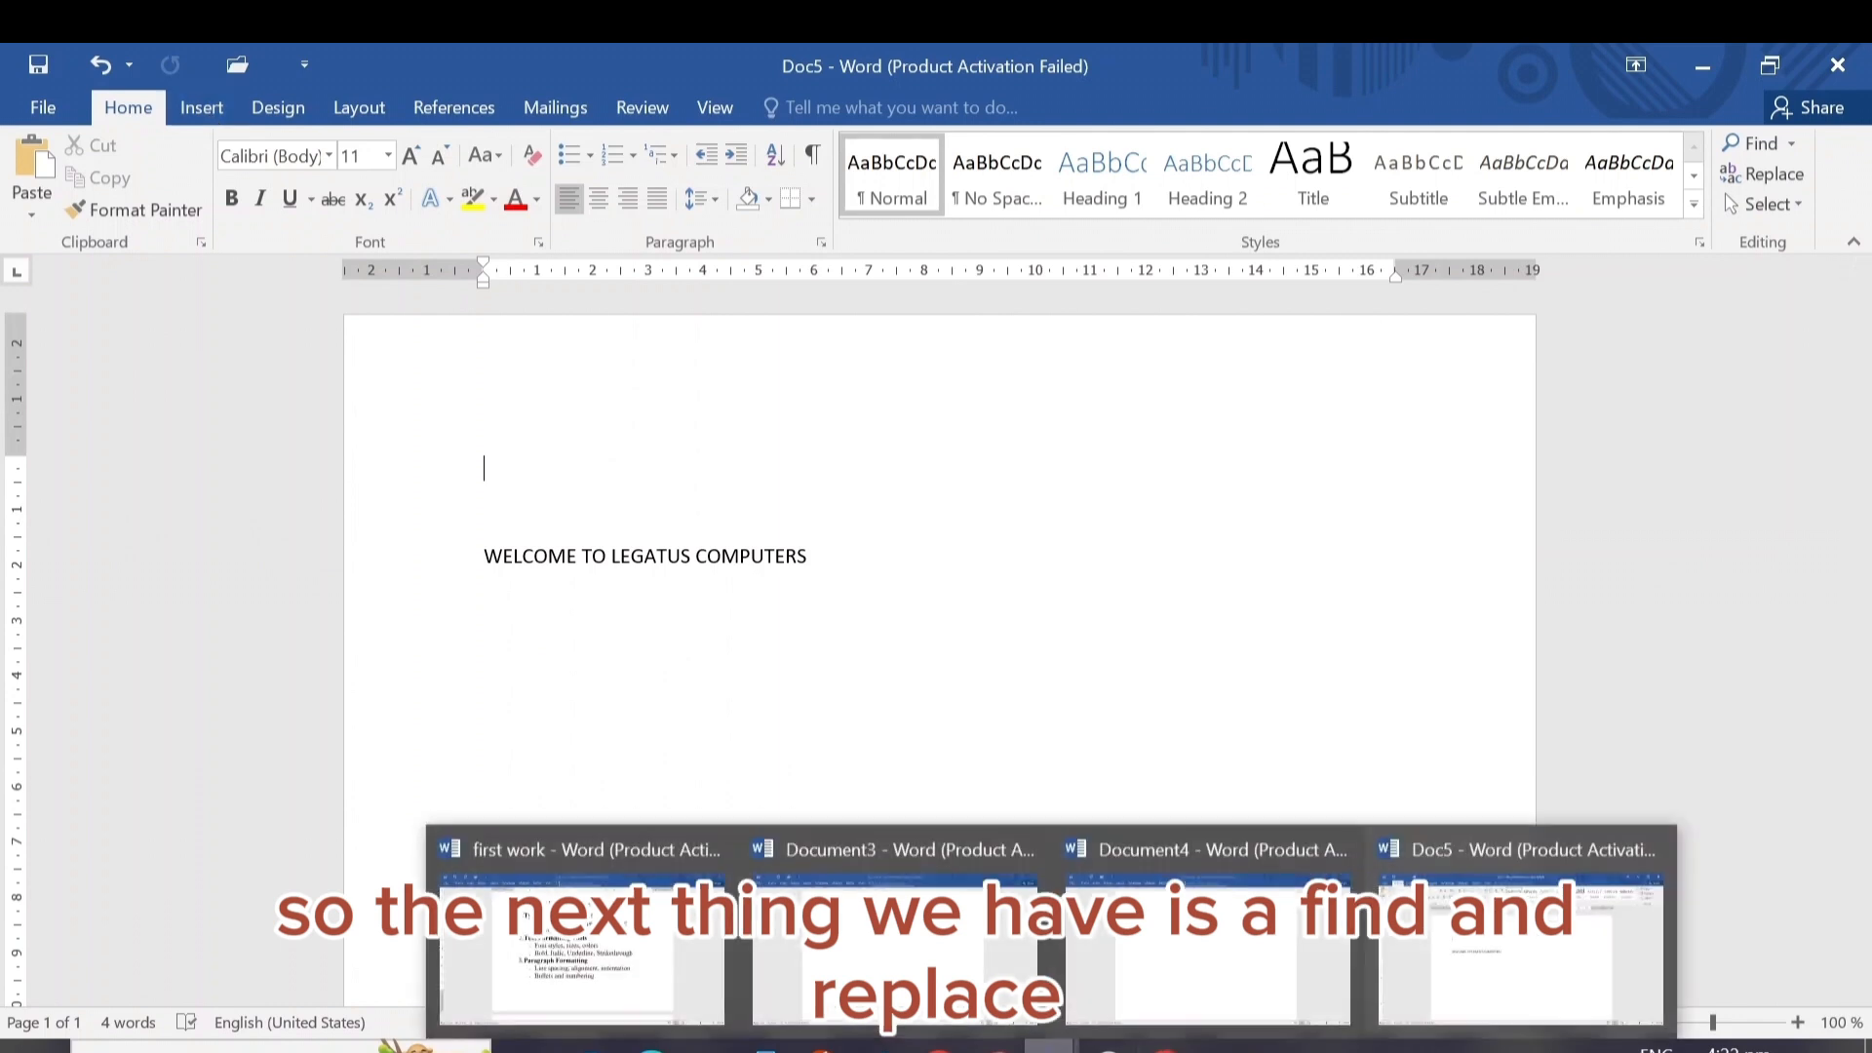
{"action": "mouse_move", "coordinate": [647, 990]}
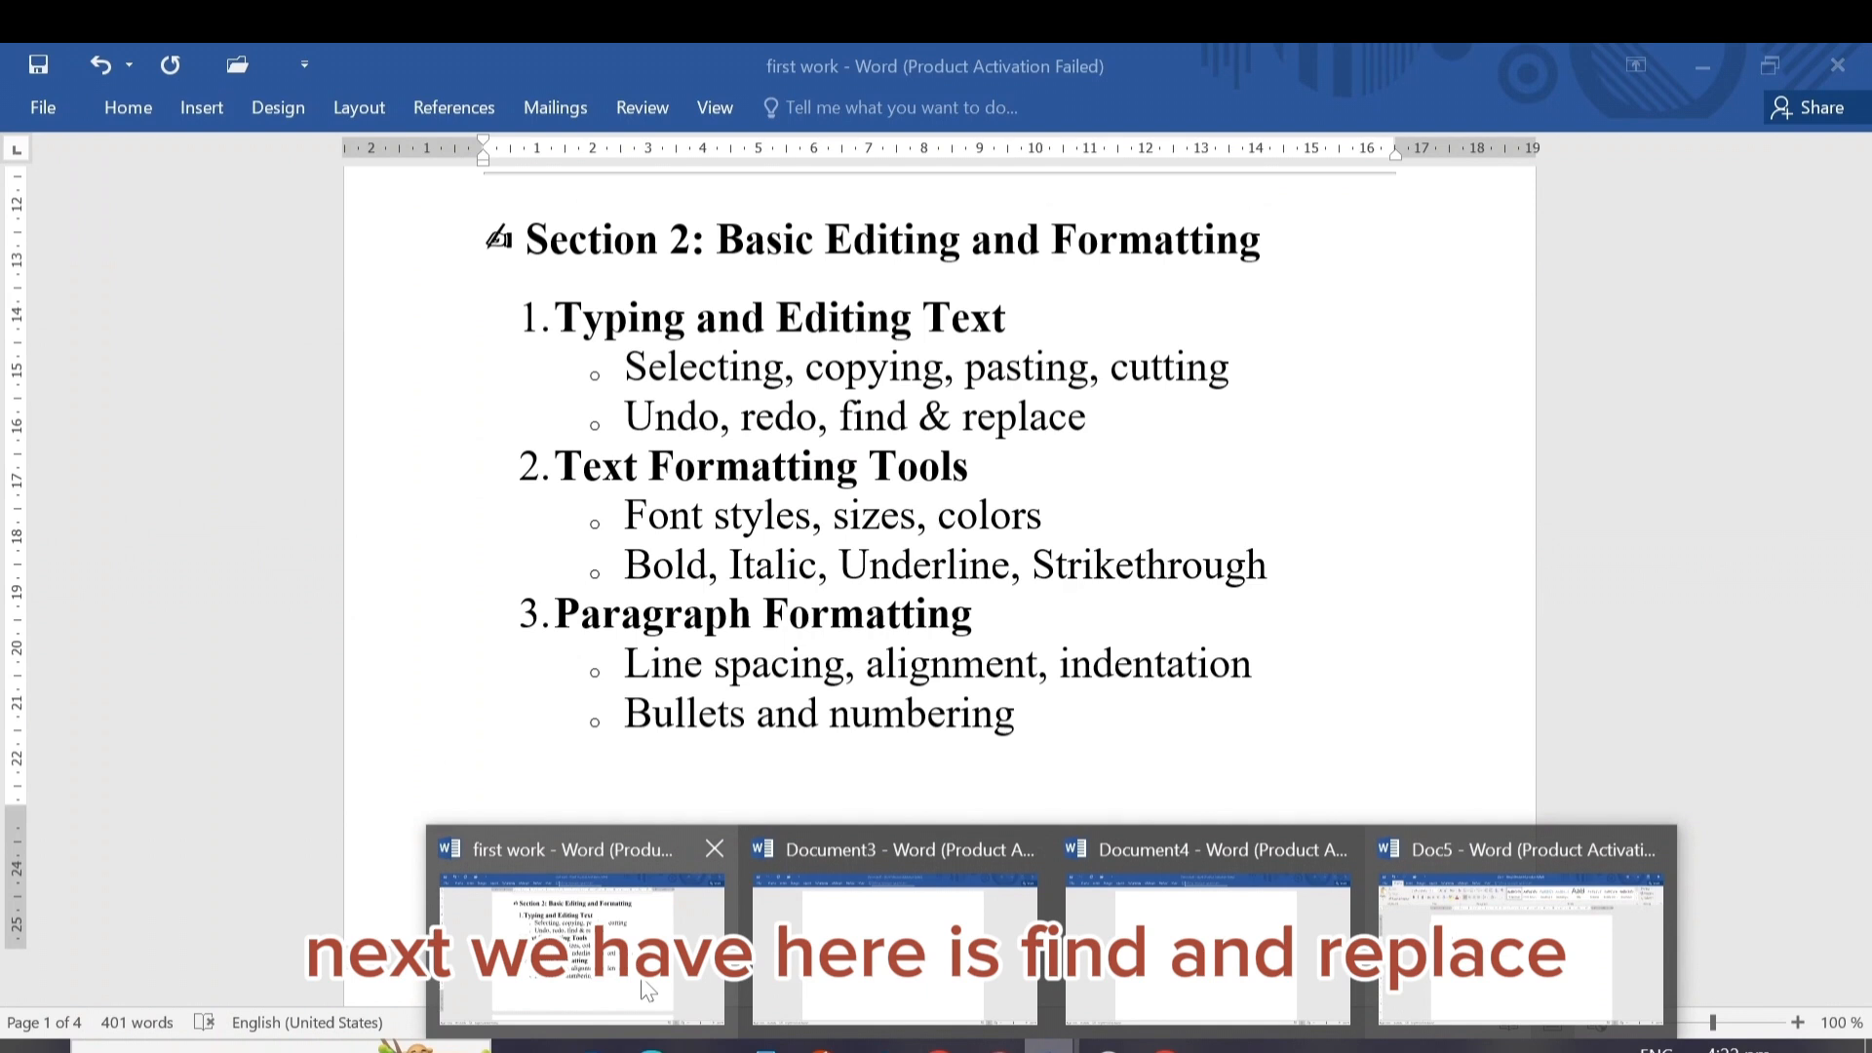
{"action": "left_click", "coordinate": [646, 990]}
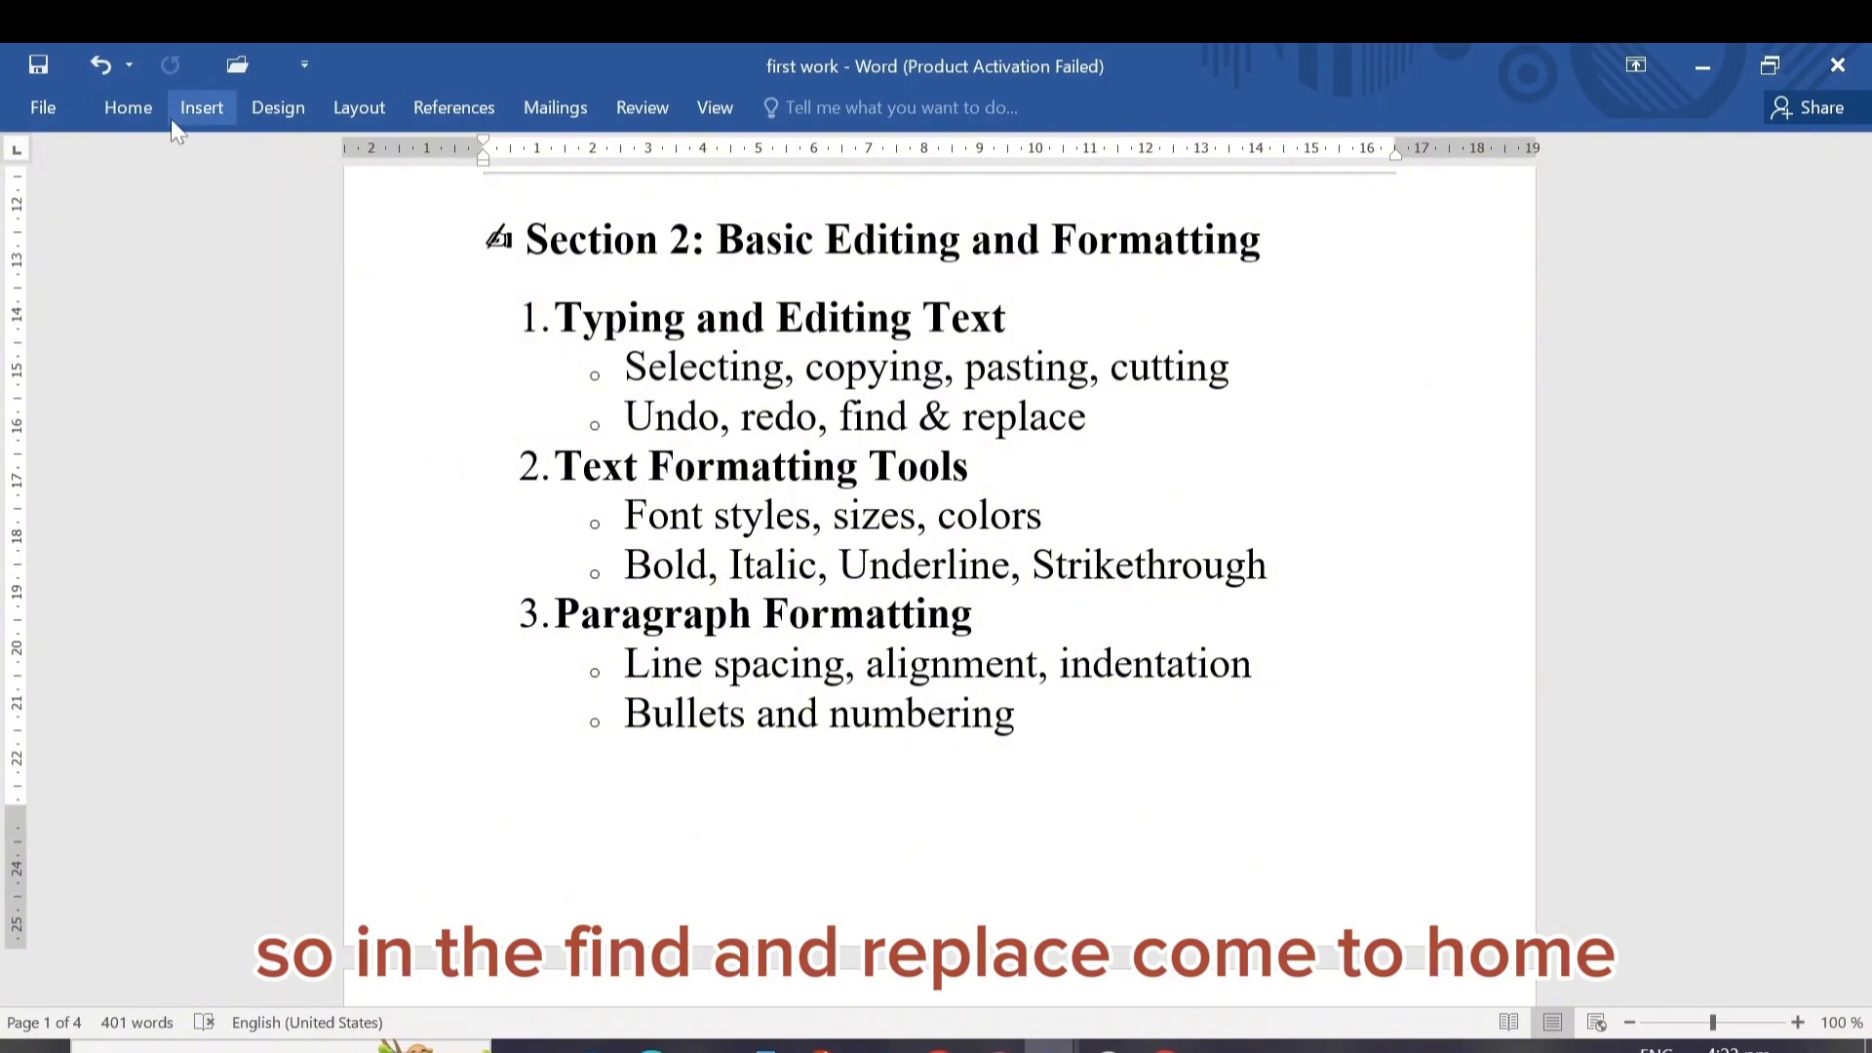
{"action": "left_click", "coordinate": [122, 109]}
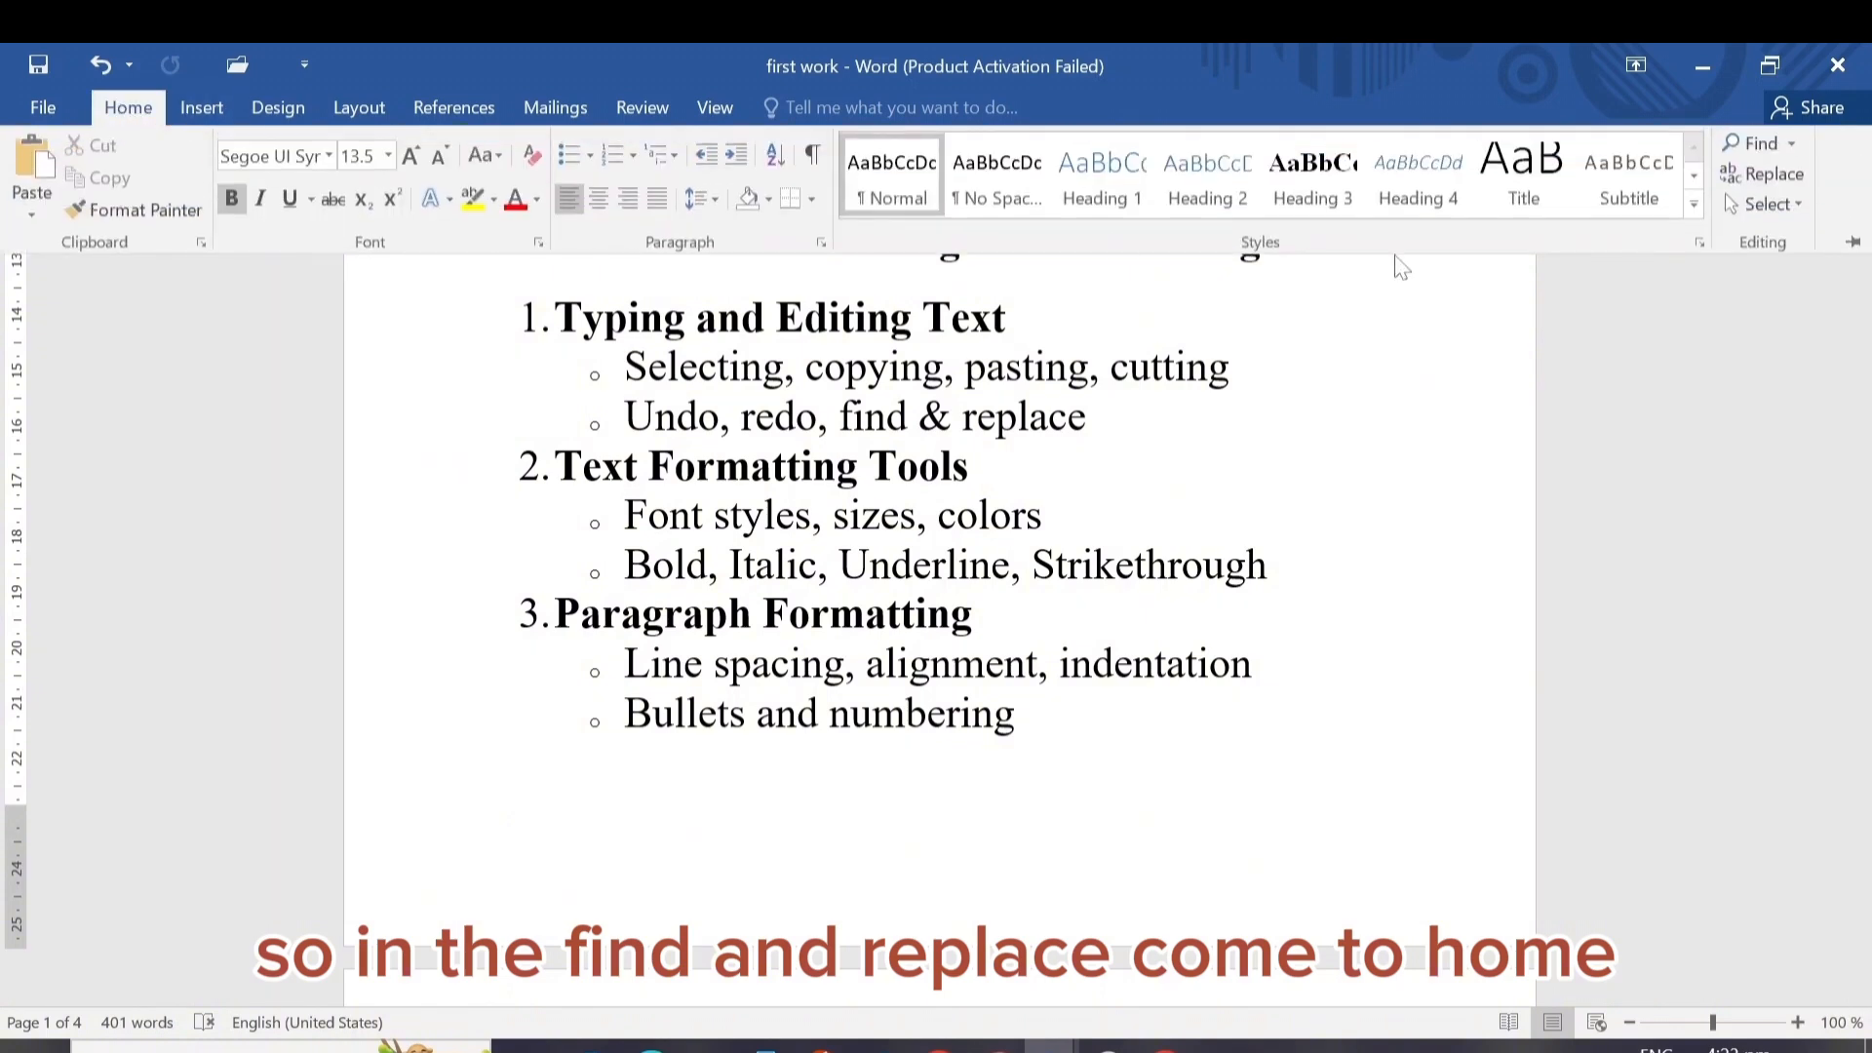
{"action": "left_click", "coordinate": [1765, 176]}
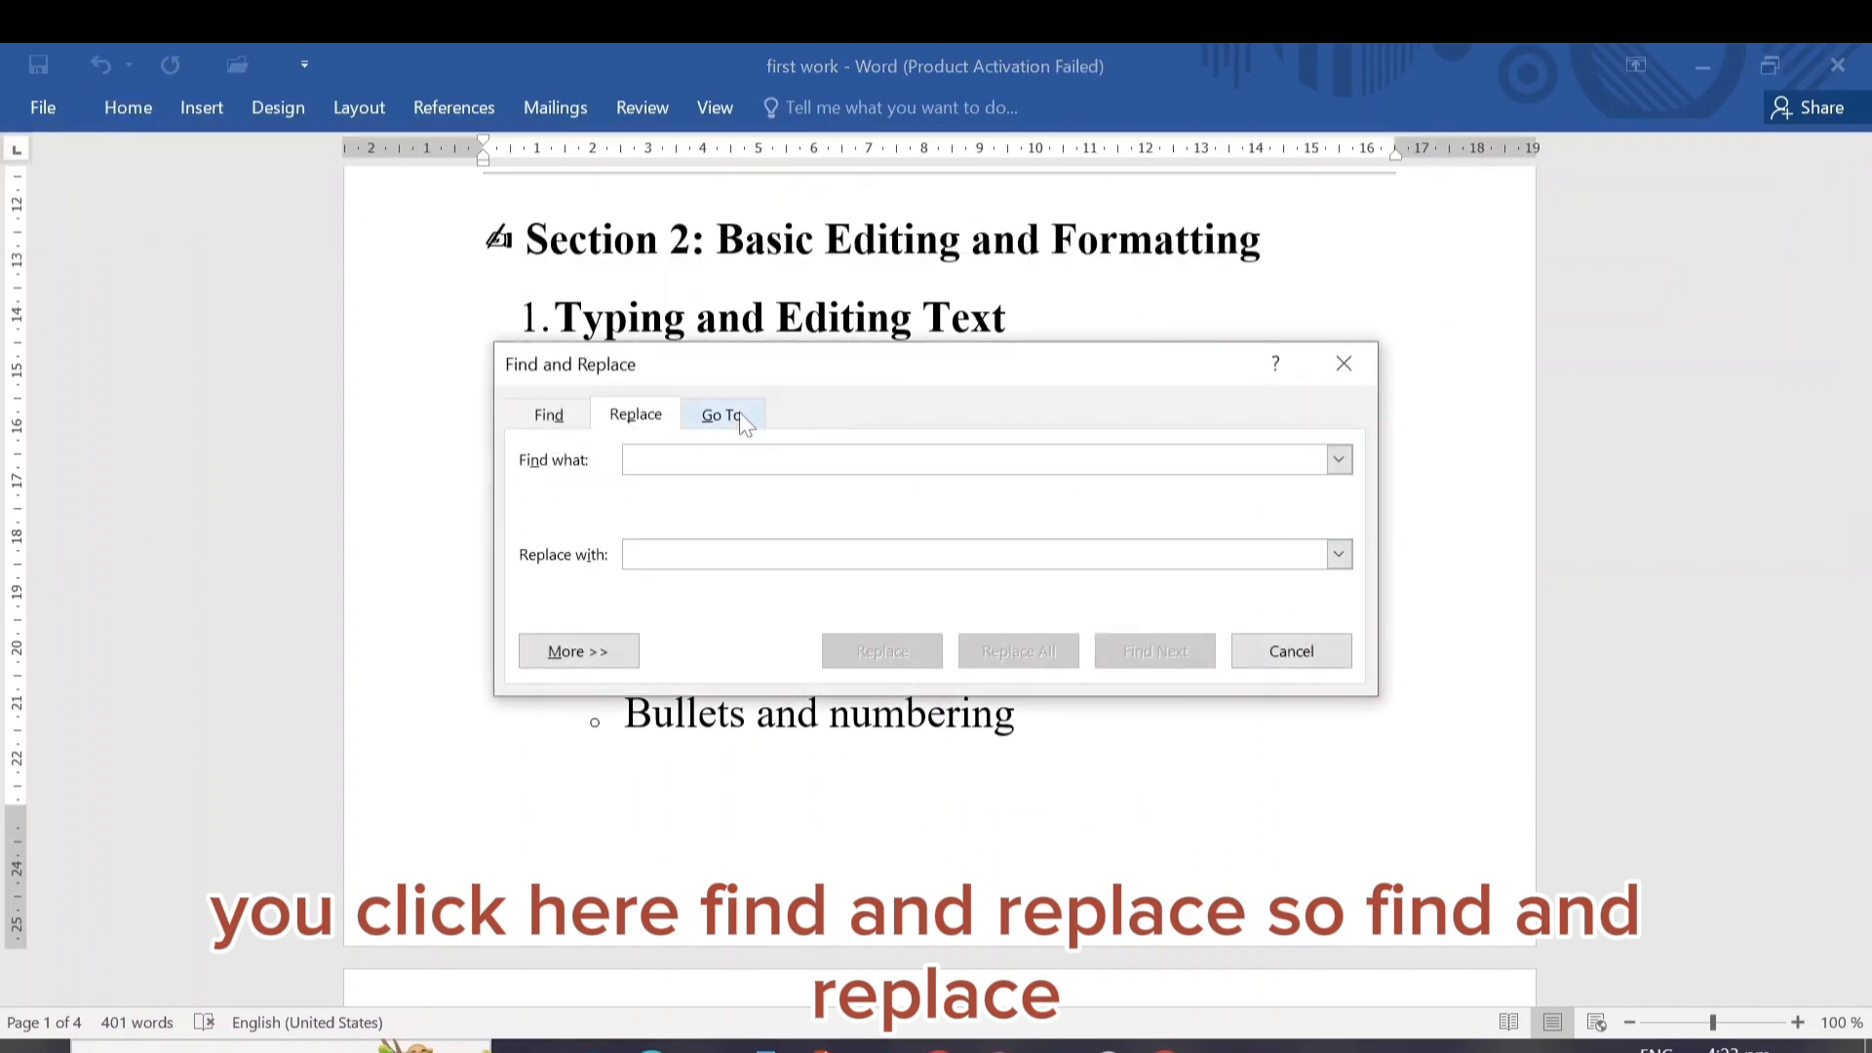
{"action": "left_click_drag", "start_coordinate": [953, 378], "coordinate": [1478, 318]}
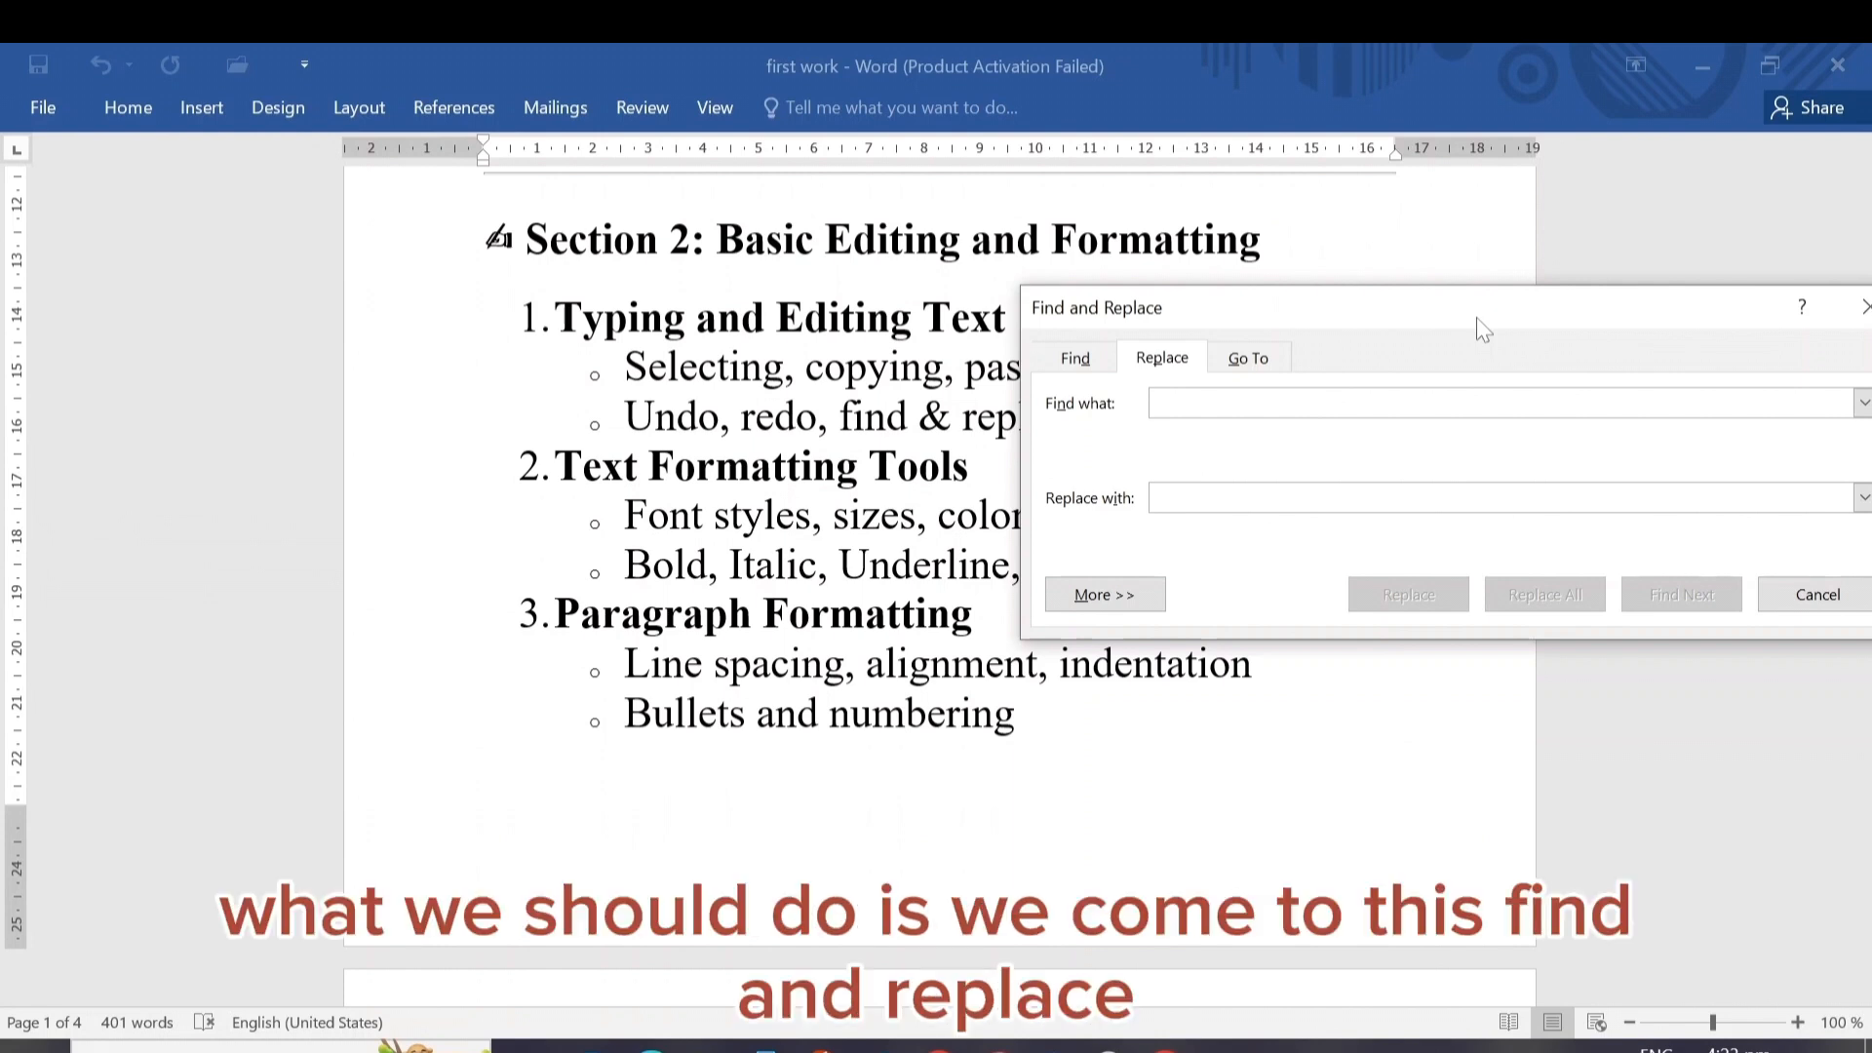
{"action": "left_click_drag", "start_coordinate": [1477, 318], "coordinate": [1420, 301]}
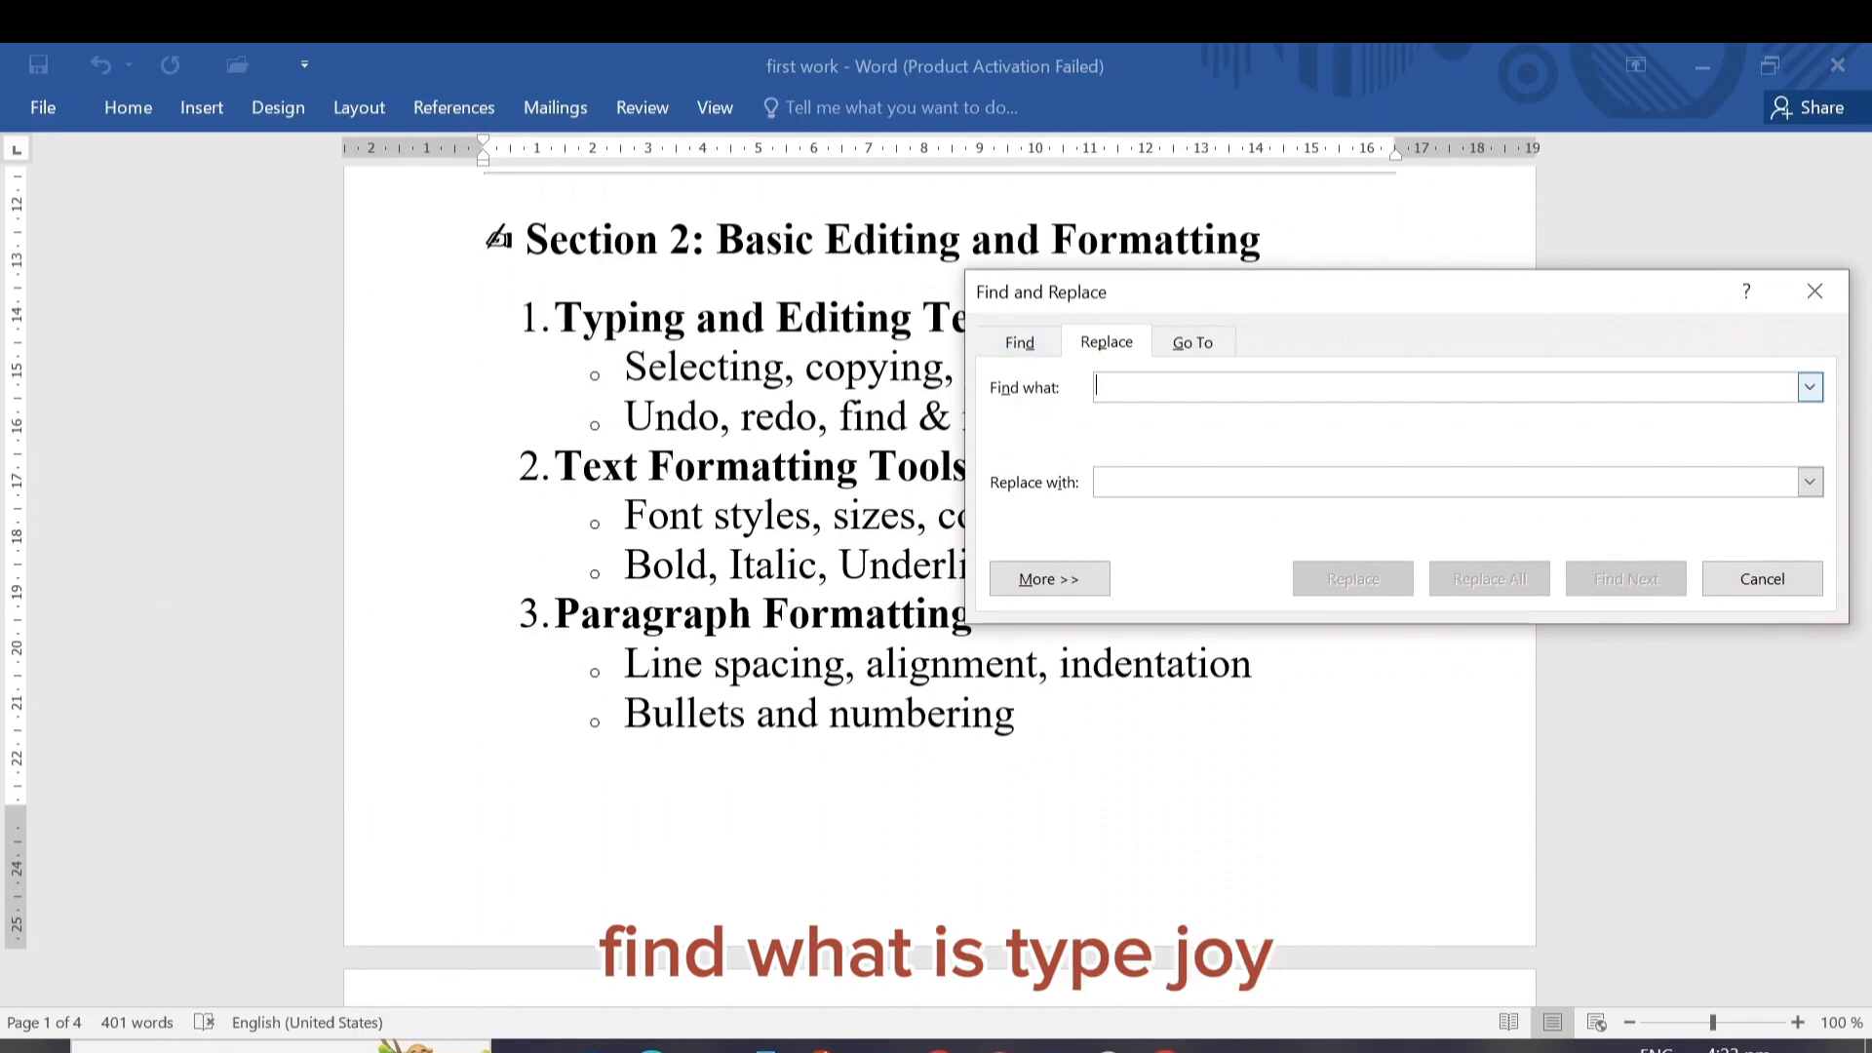
{"action": "type", "text": "JOY"}
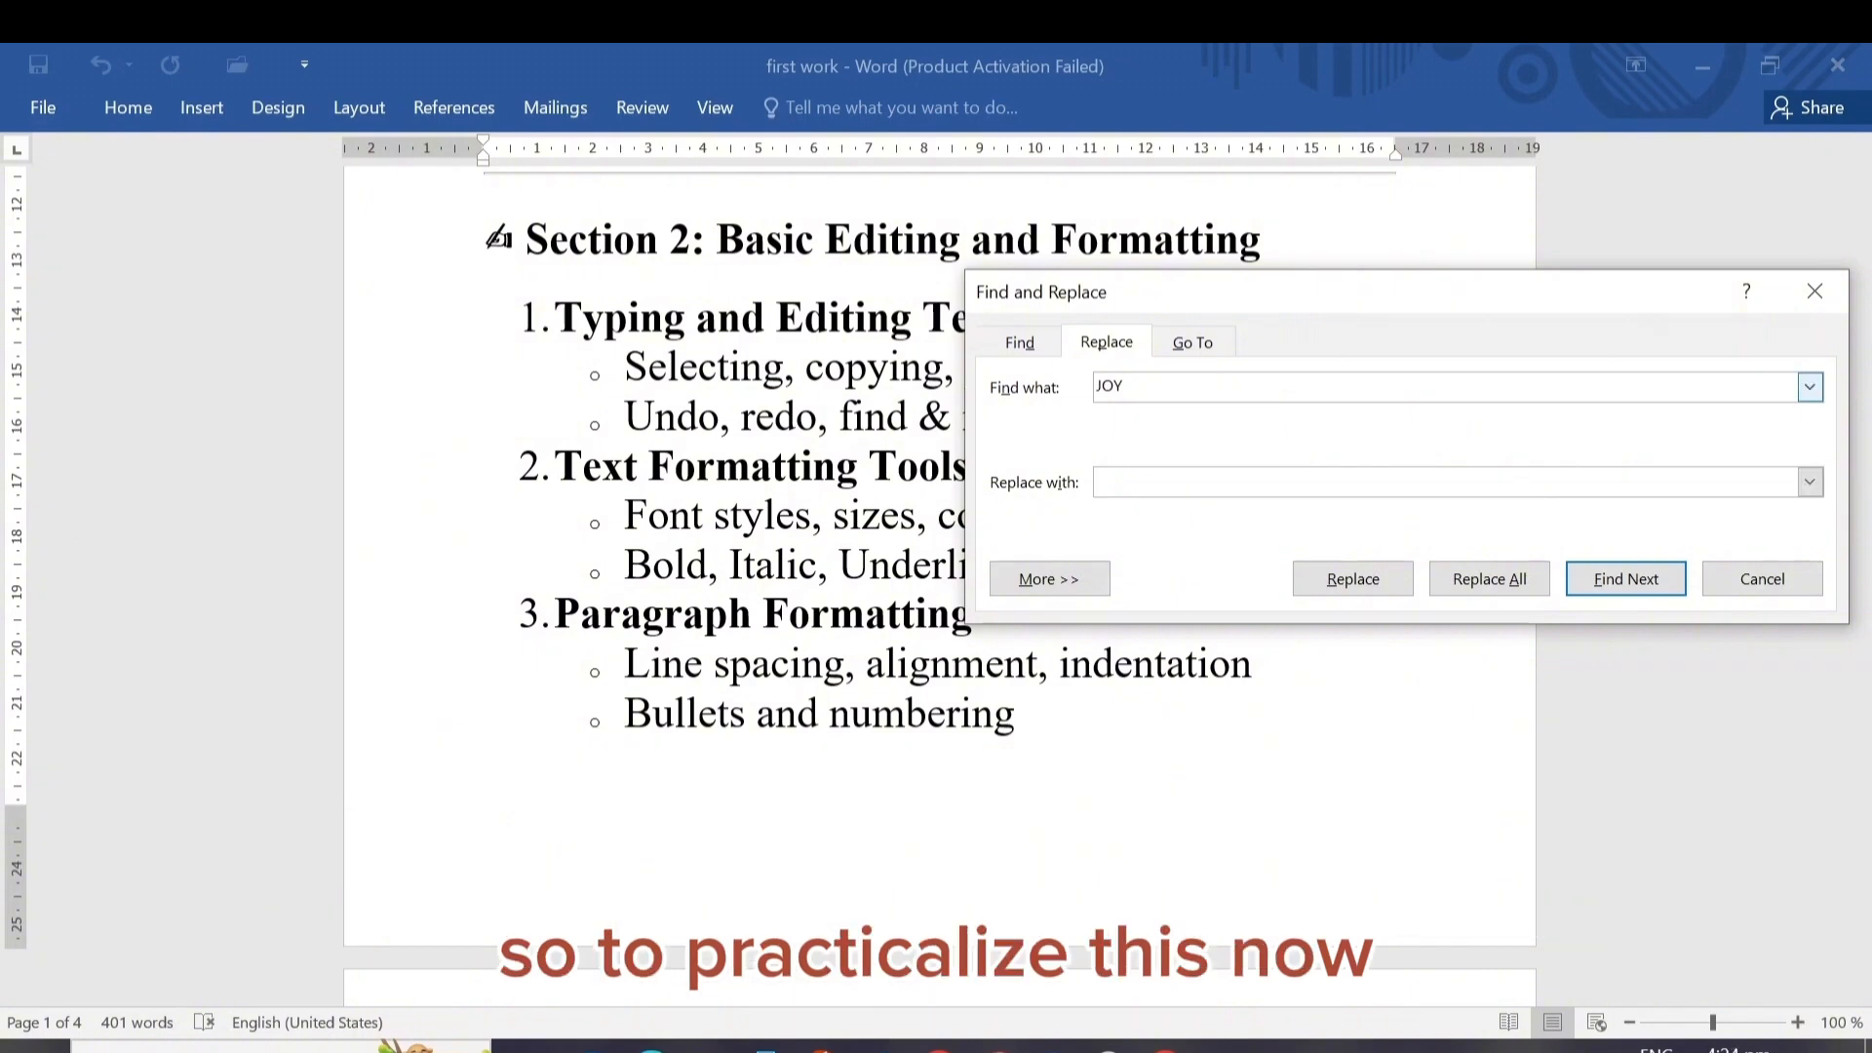
{"action": "key", "text": "BackSpace"}
{"action": "key", "text": "BackSpace"}
{"action": "key", "text": "BackSpace"}
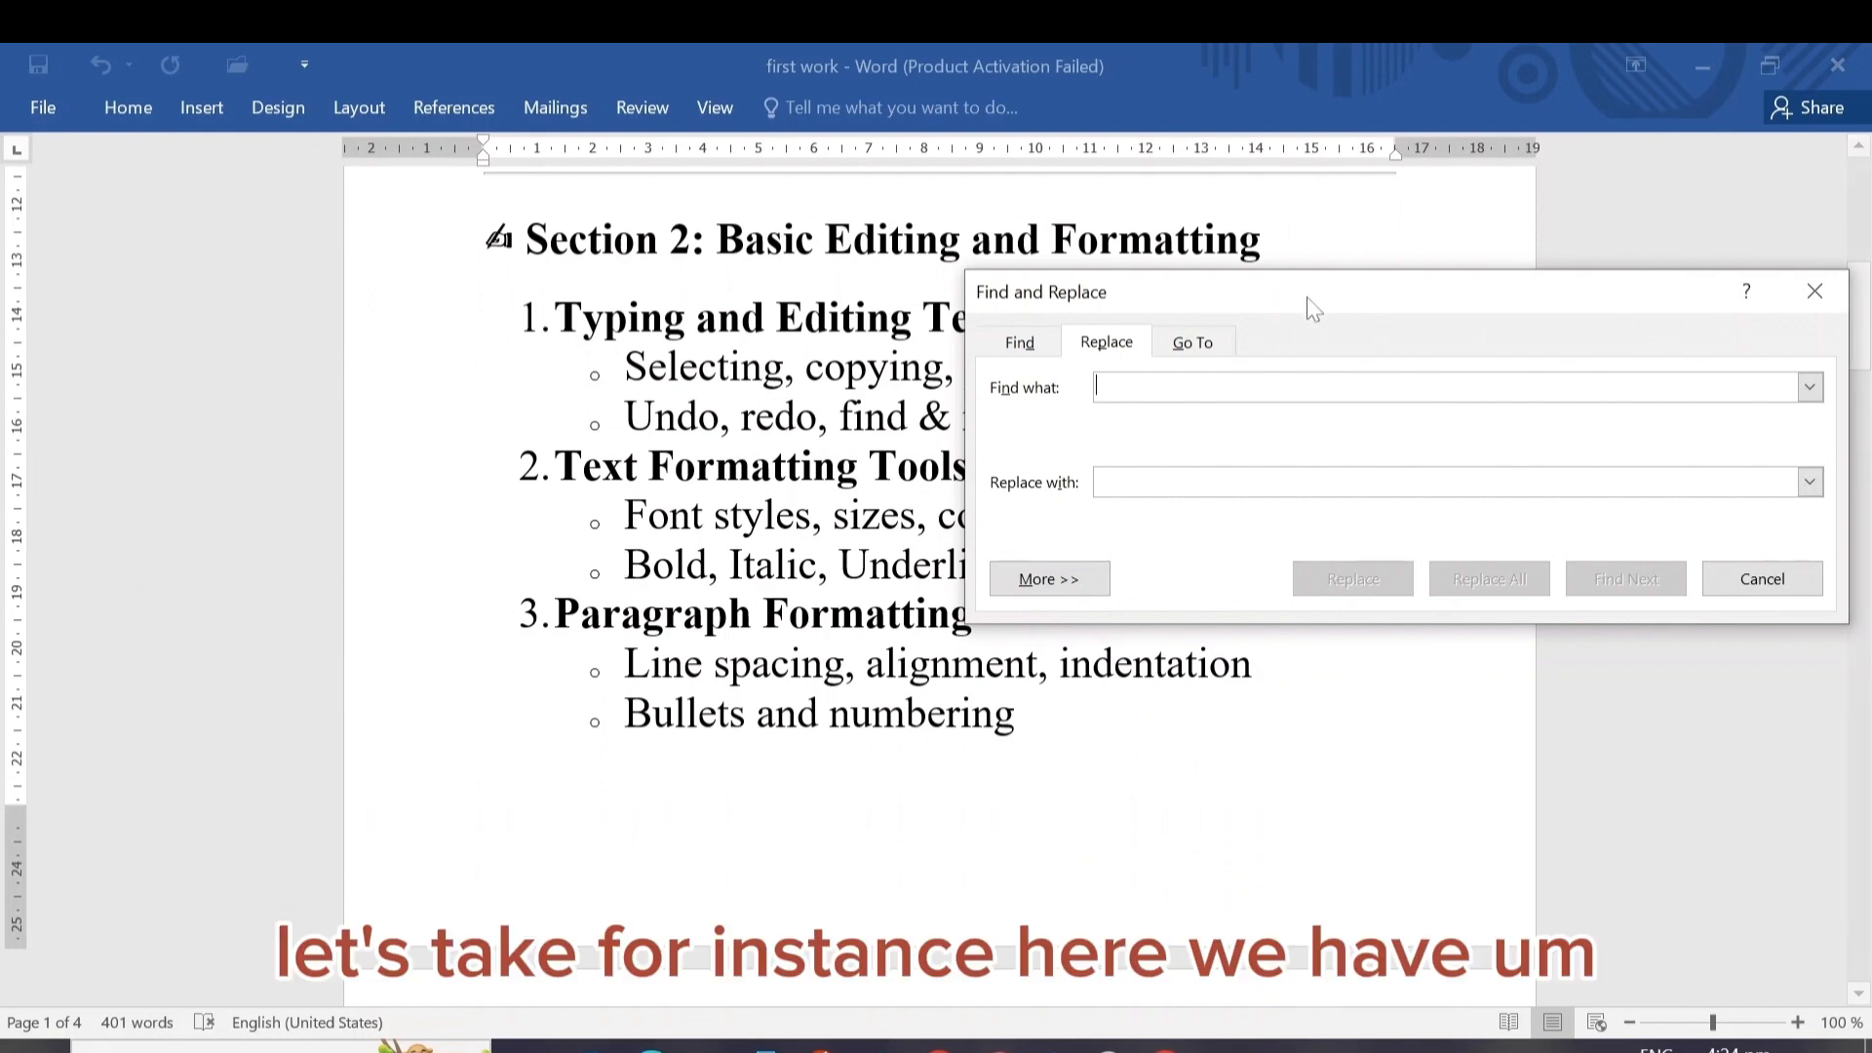
- Copy the heading "Typing and Editing Text" from the Section 2 outline into the search term, removing its list number
{"action": "left_click_drag", "start_coordinate": [1313, 308], "coordinate": [1239, 382]}
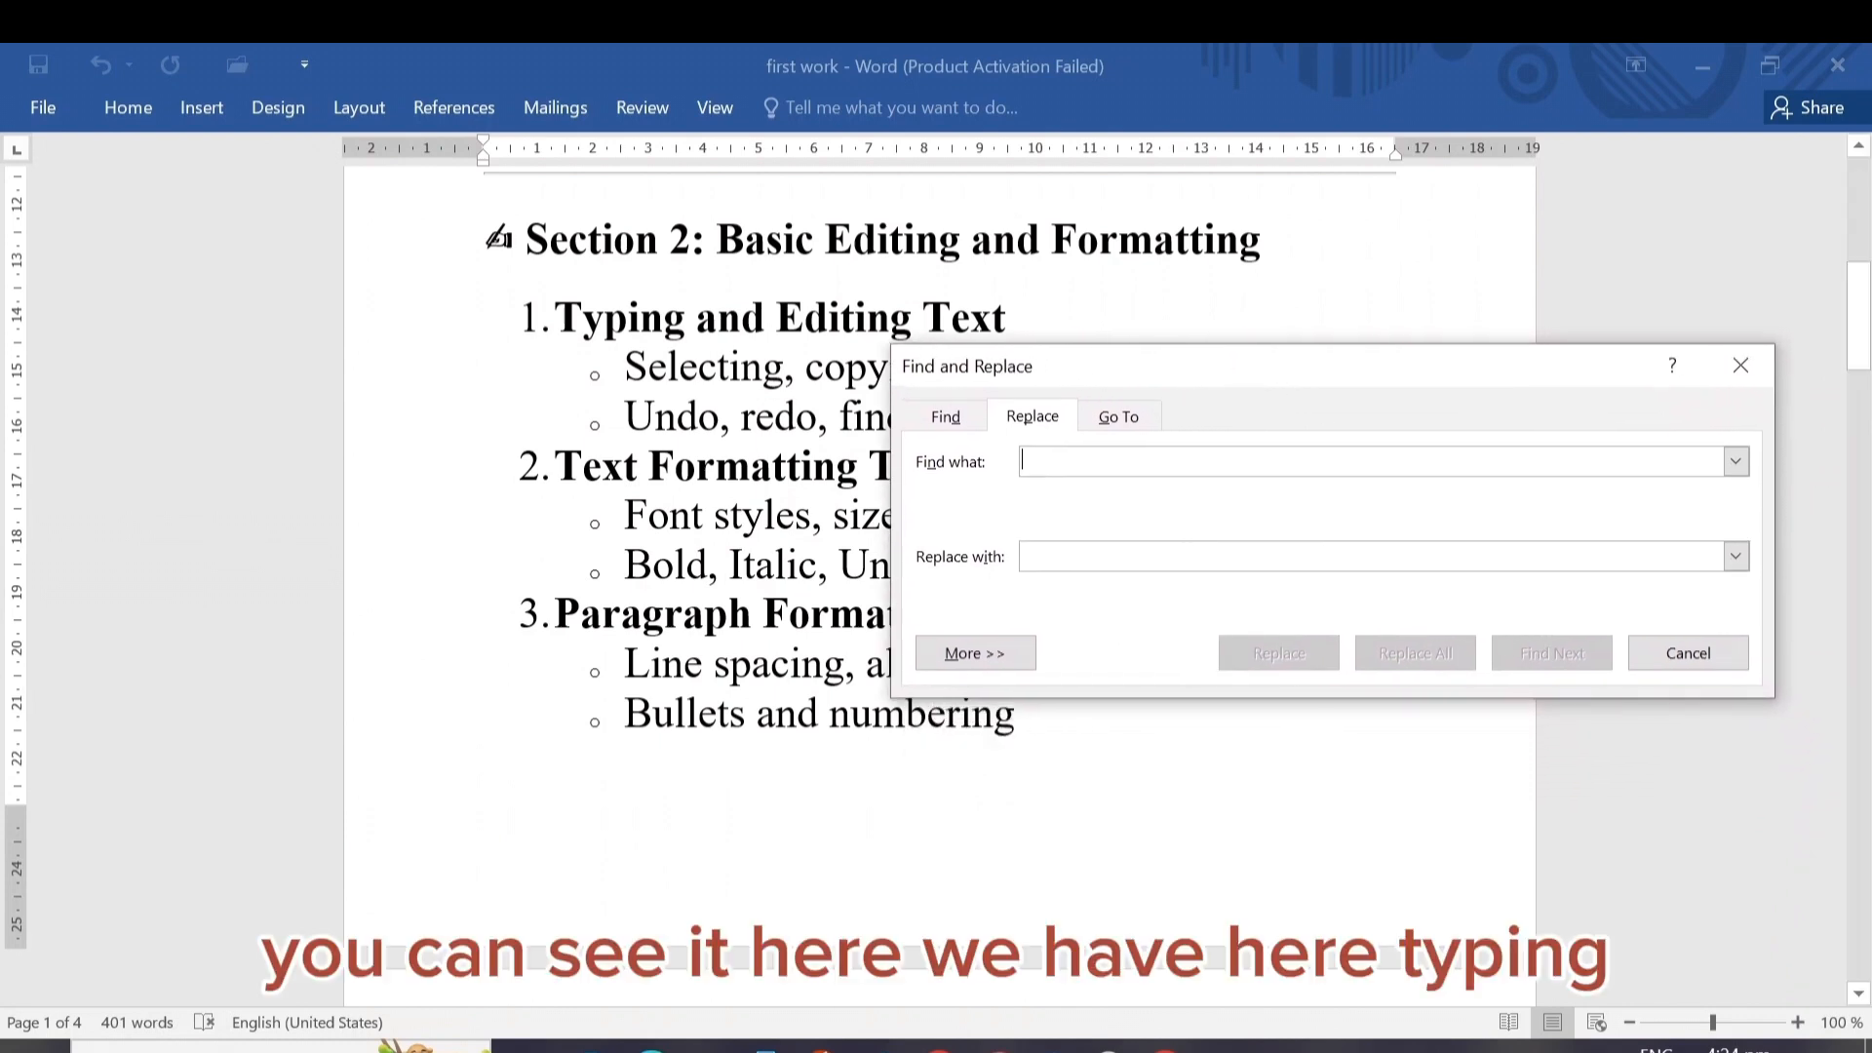
{"action": "left_click", "coordinate": [561, 320]}
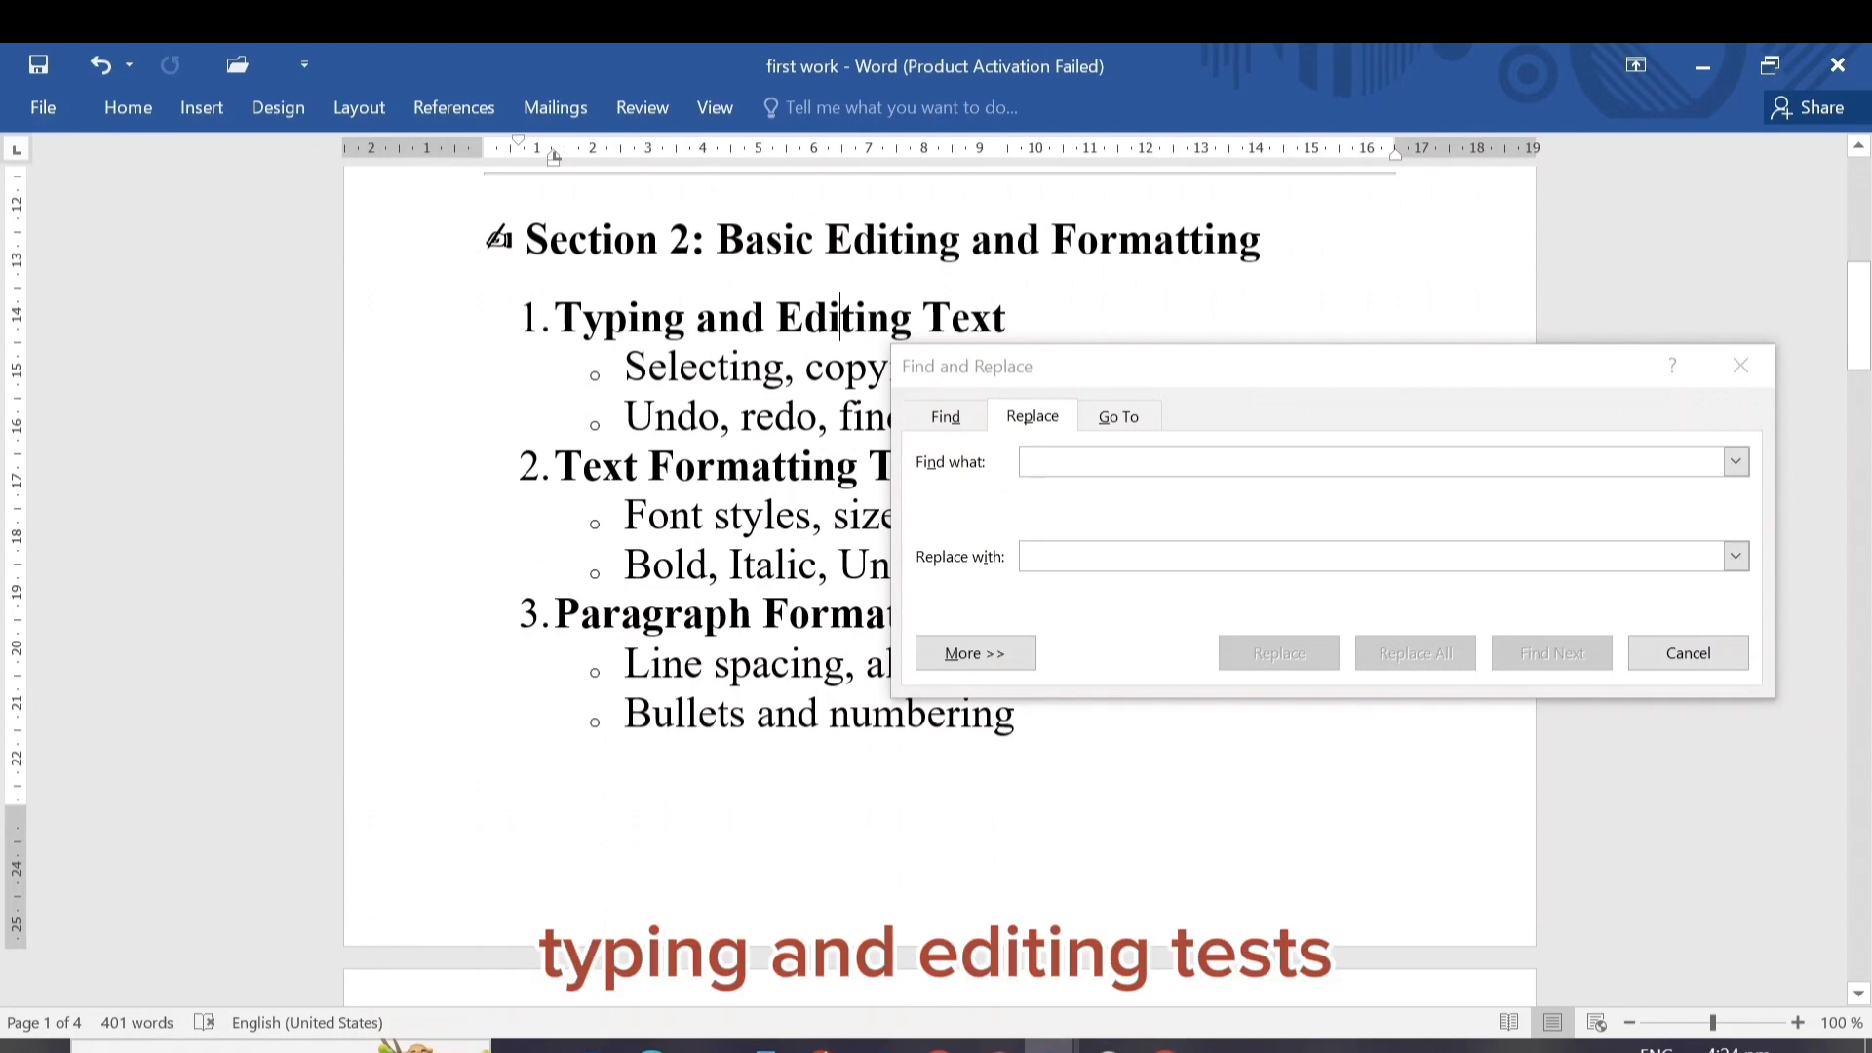
{"action": "left_click_drag", "start_coordinate": [840, 318], "coordinate": [561, 321]}
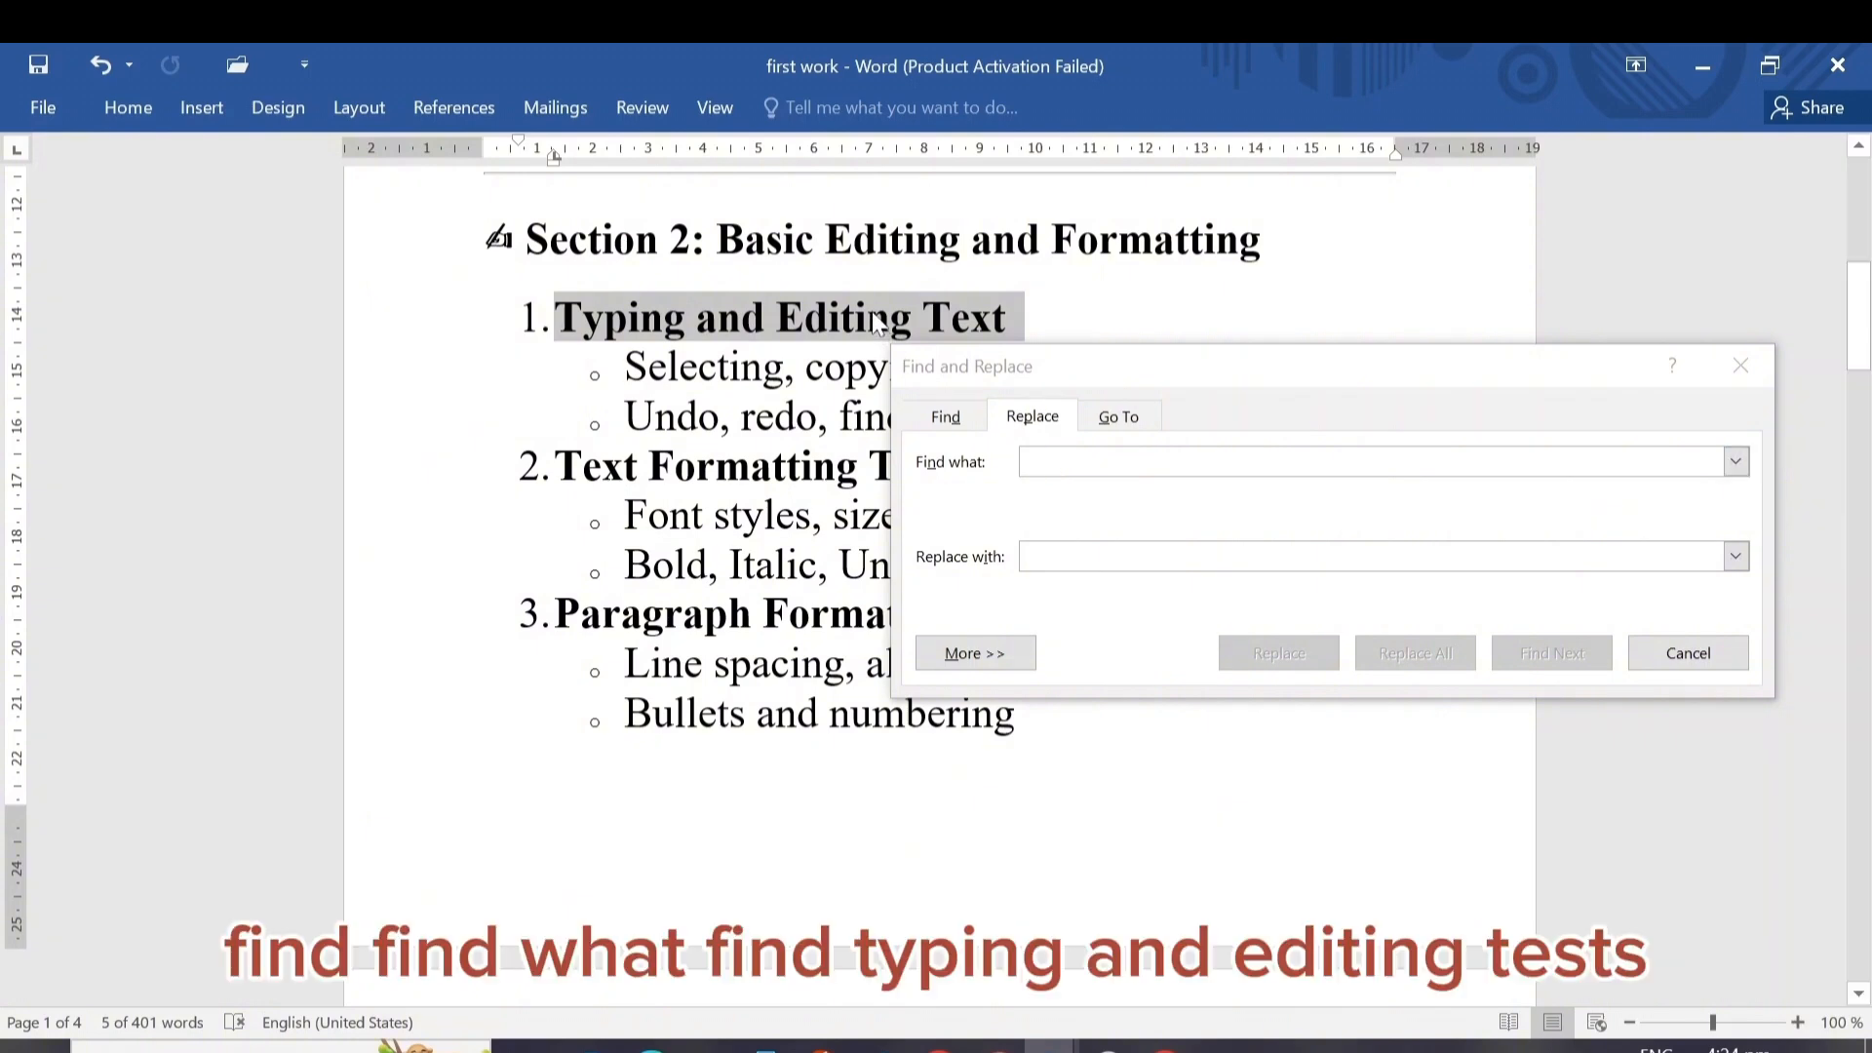
{"action": "key", "text": "ctrl+c"}
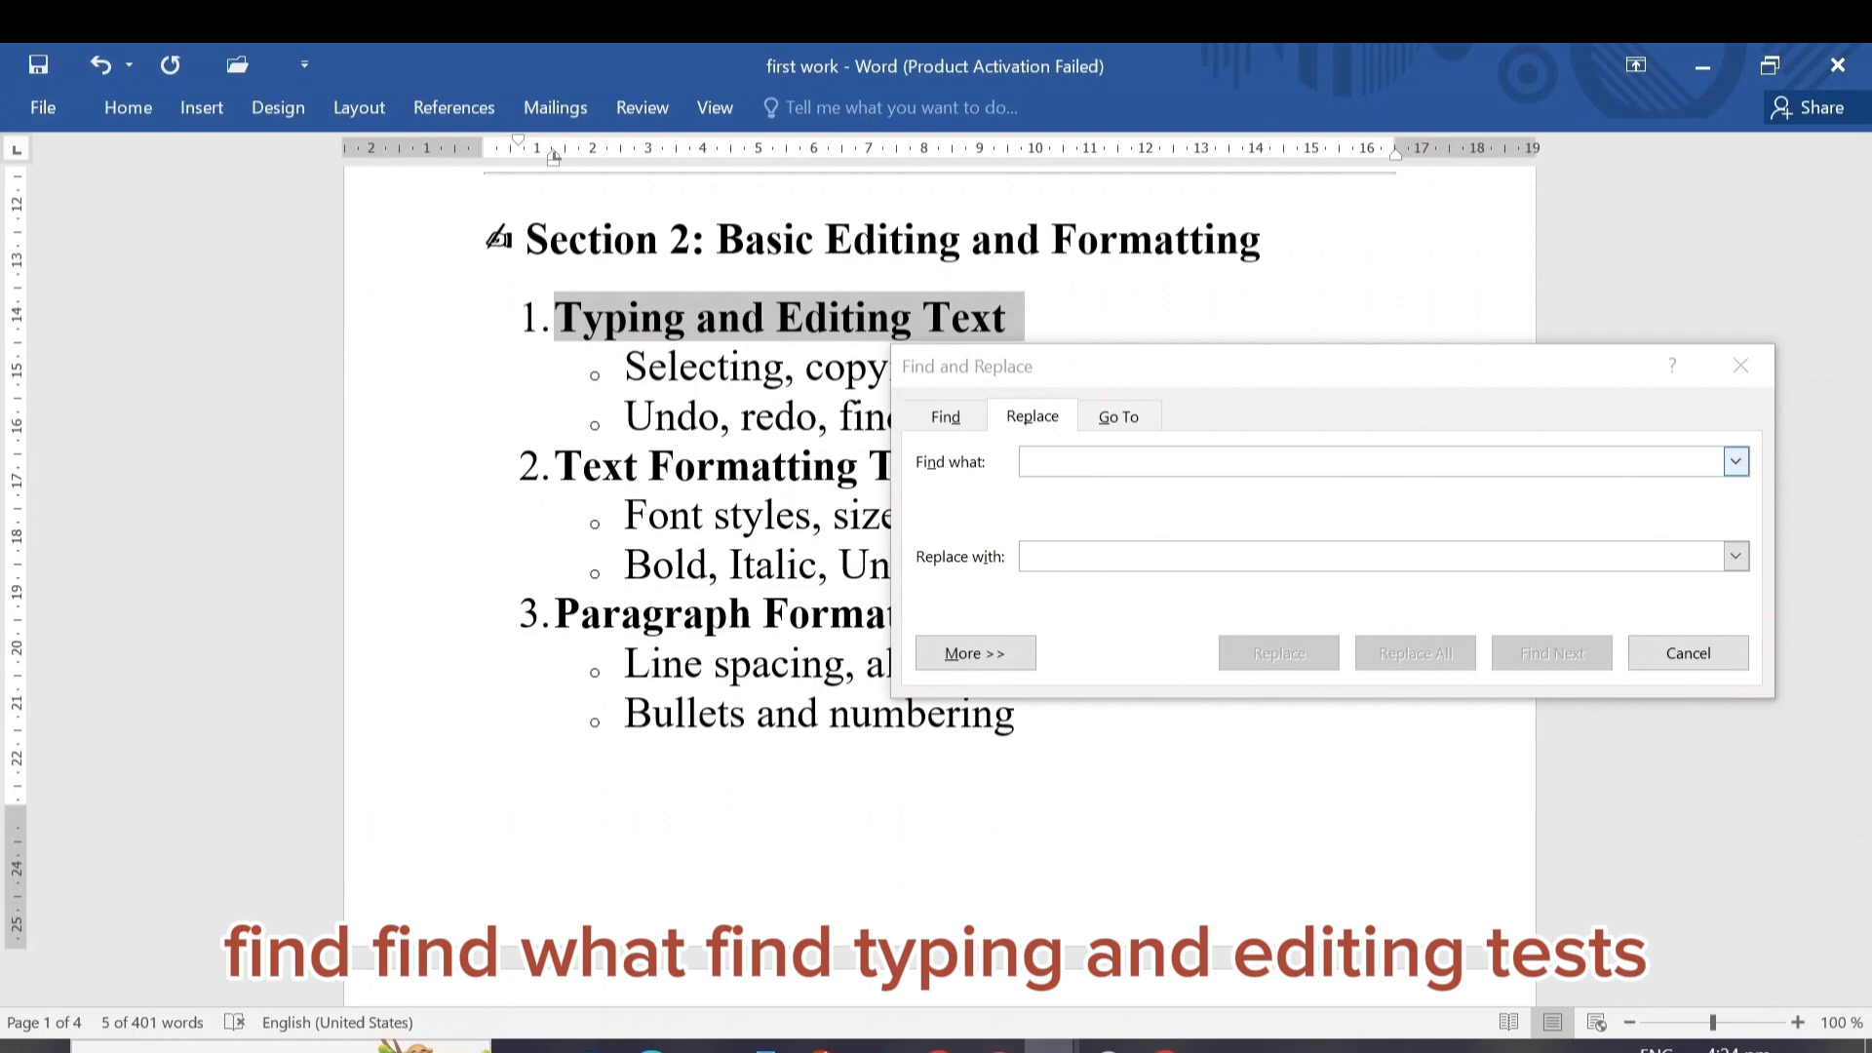
{"action": "left_click", "coordinate": [1075, 458]}
{"action": "key", "text": "ctrl+v"}
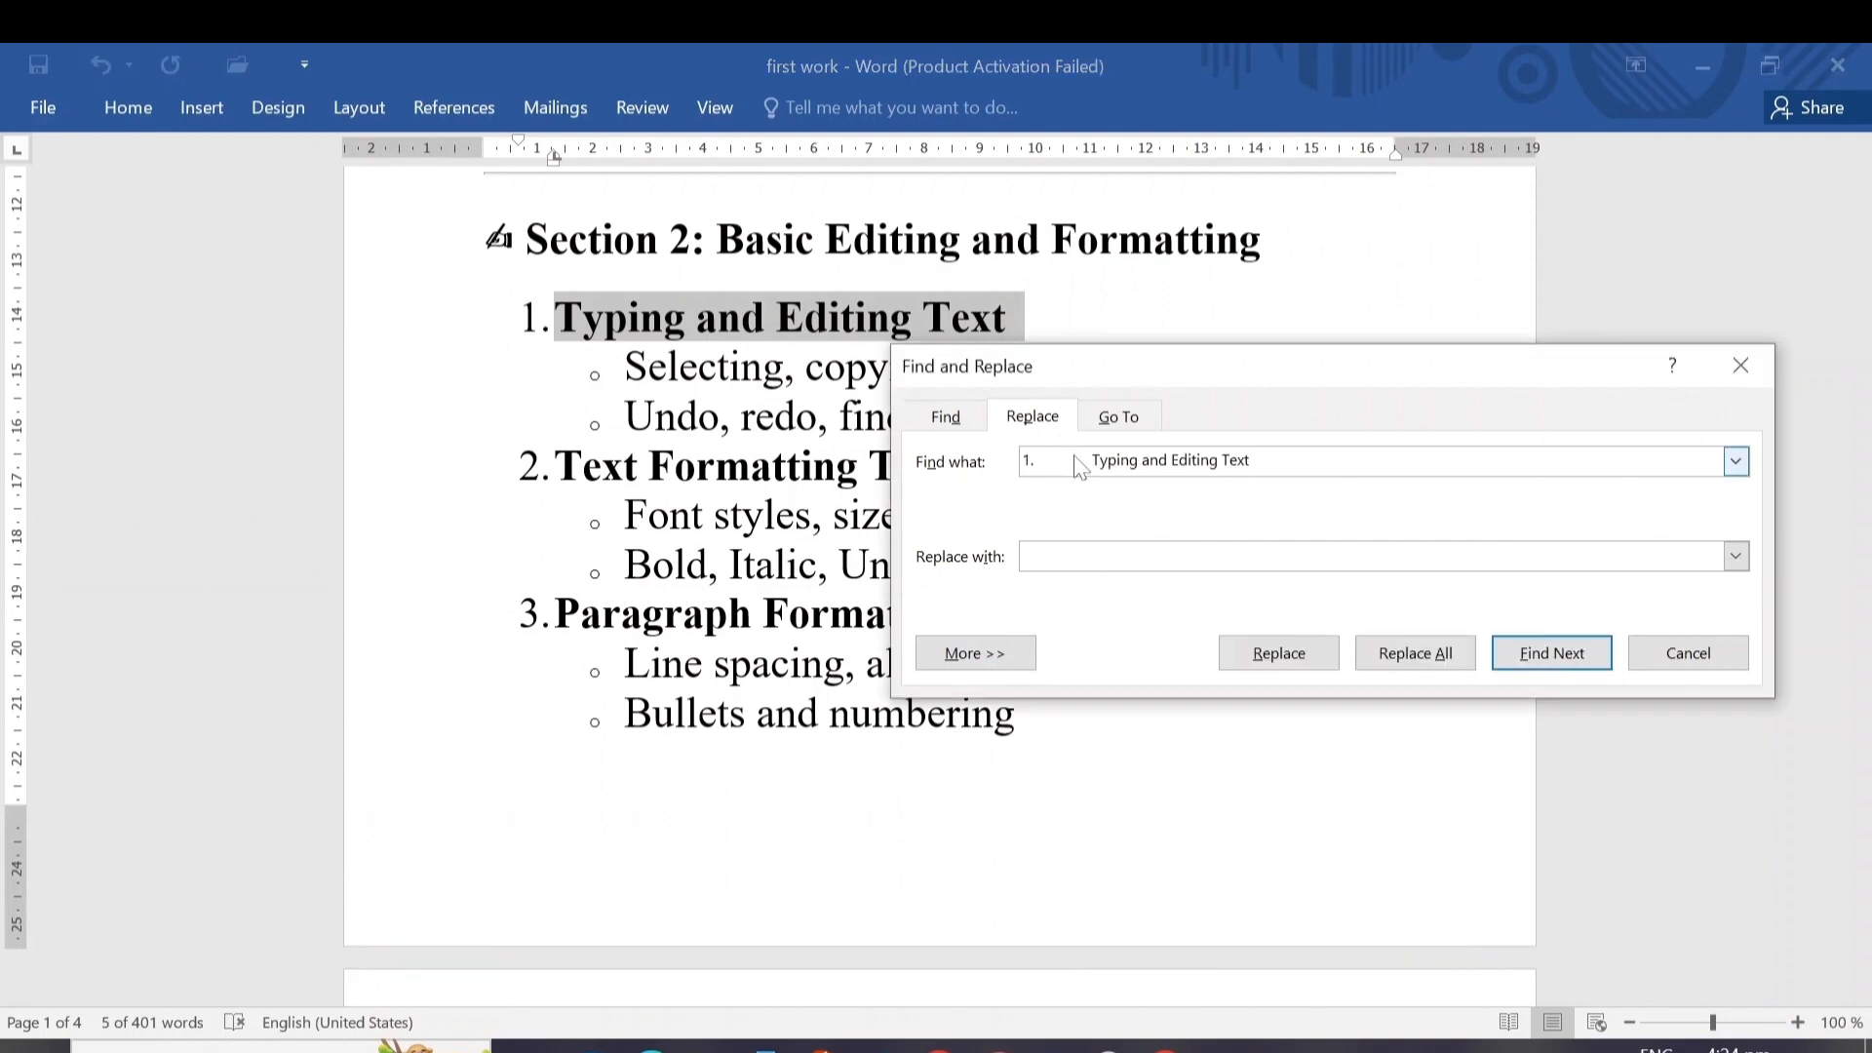
{"action": "key", "text": "BackSpace"}
{"action": "key", "text": "BackSpace"}
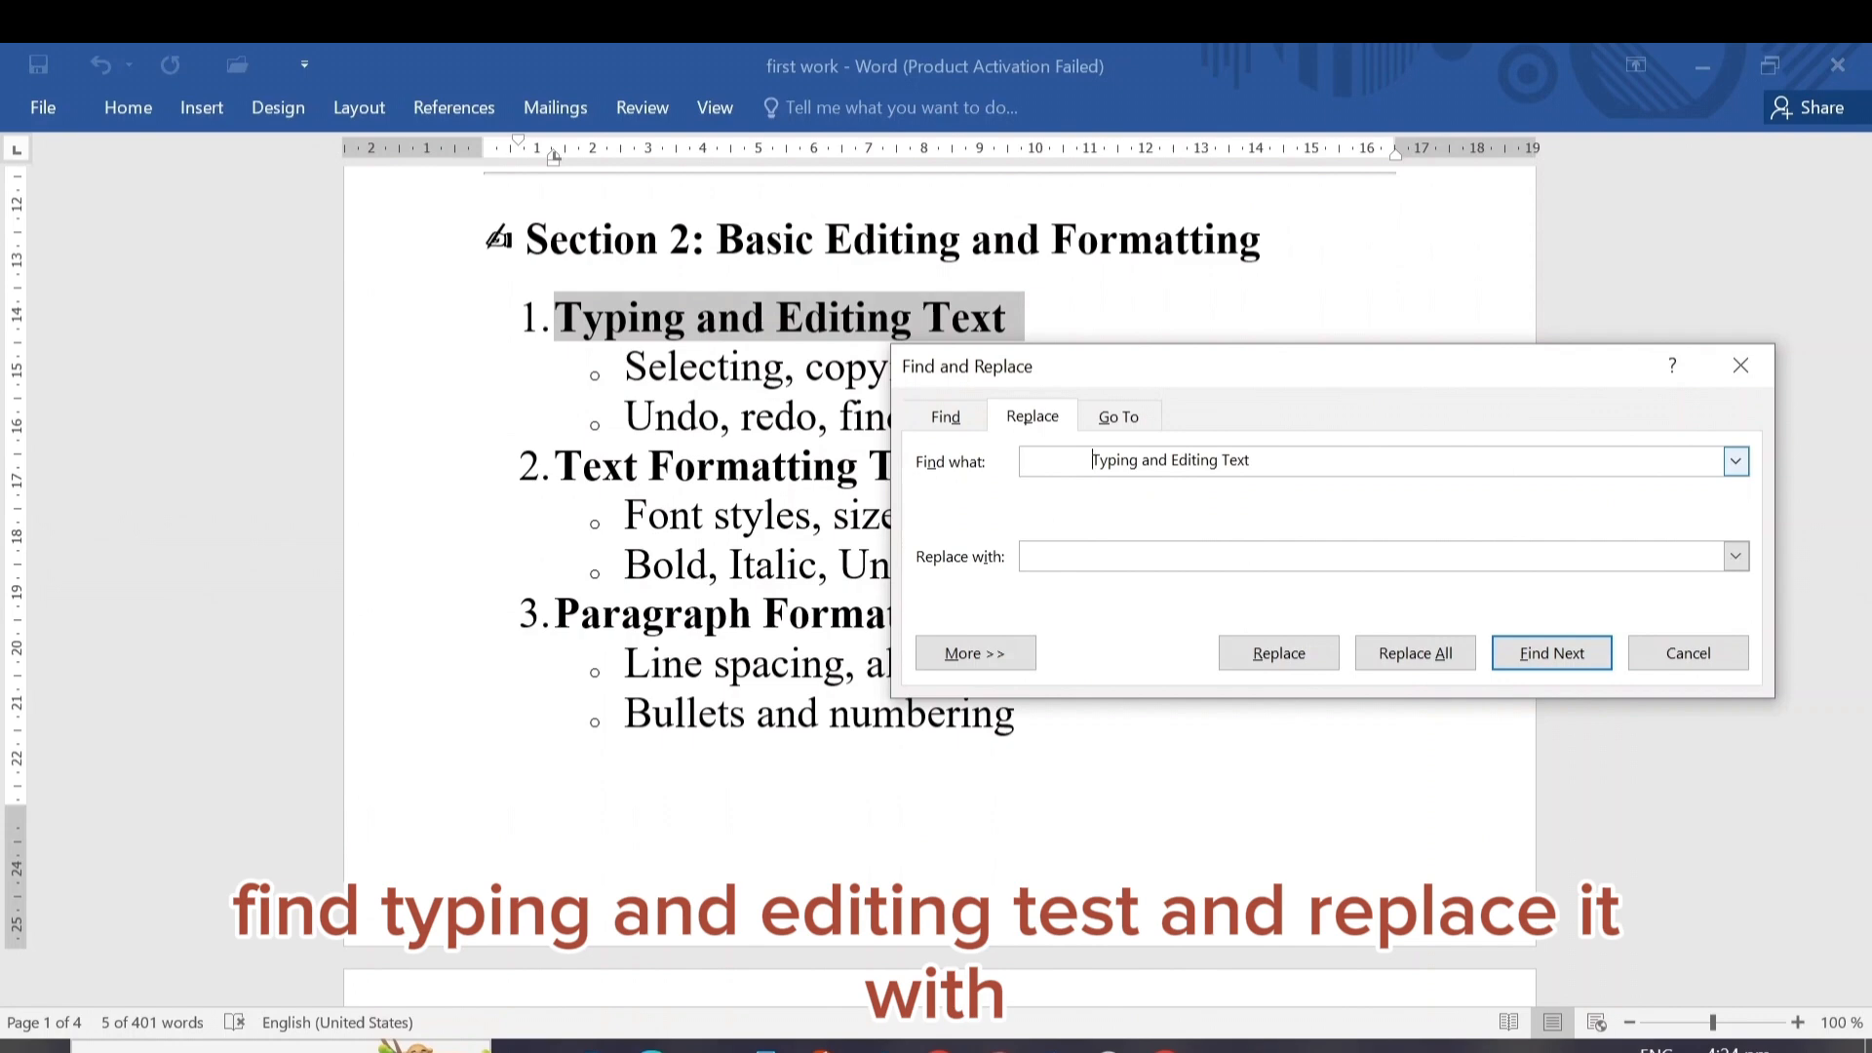
- Remove the leading spaces from the search term and replace all occurrences of "Typing and Editing Text" with "NO EDITING"
{"action": "key", "text": "BackSpace"}
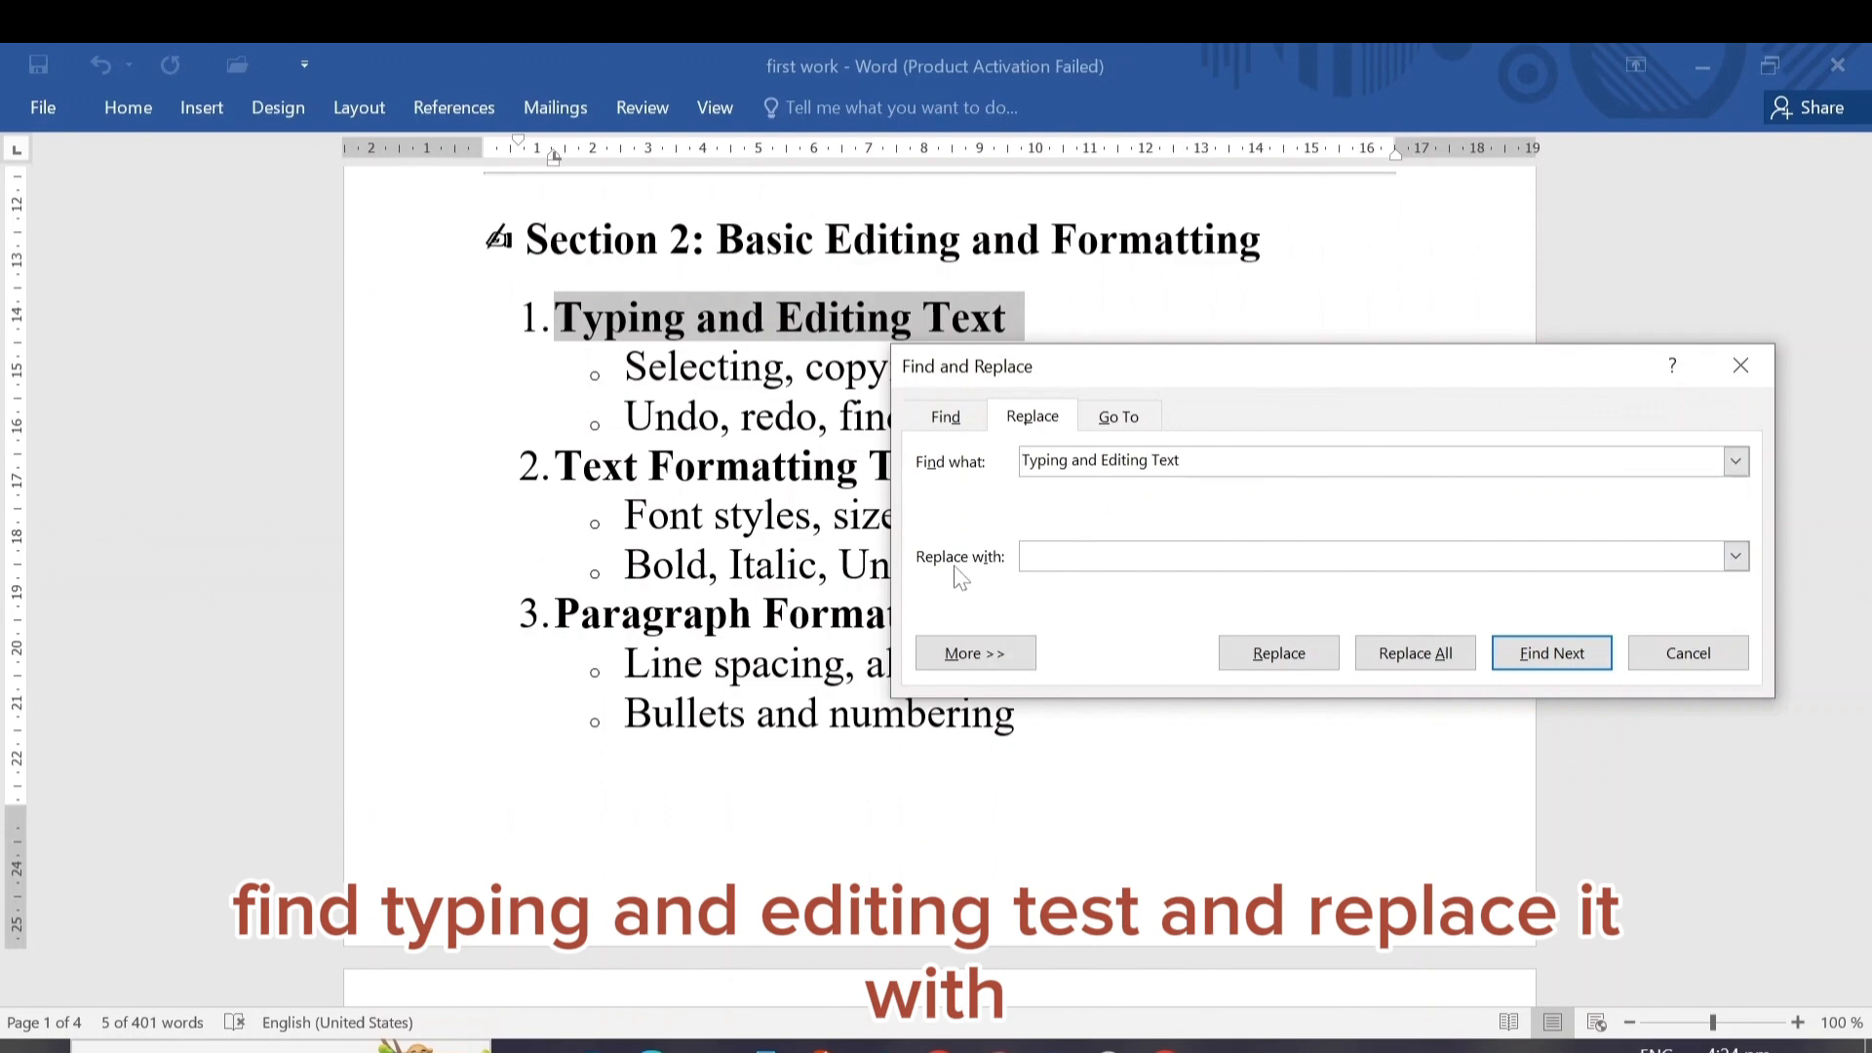
{"action": "left_click", "coordinate": [1024, 557]}
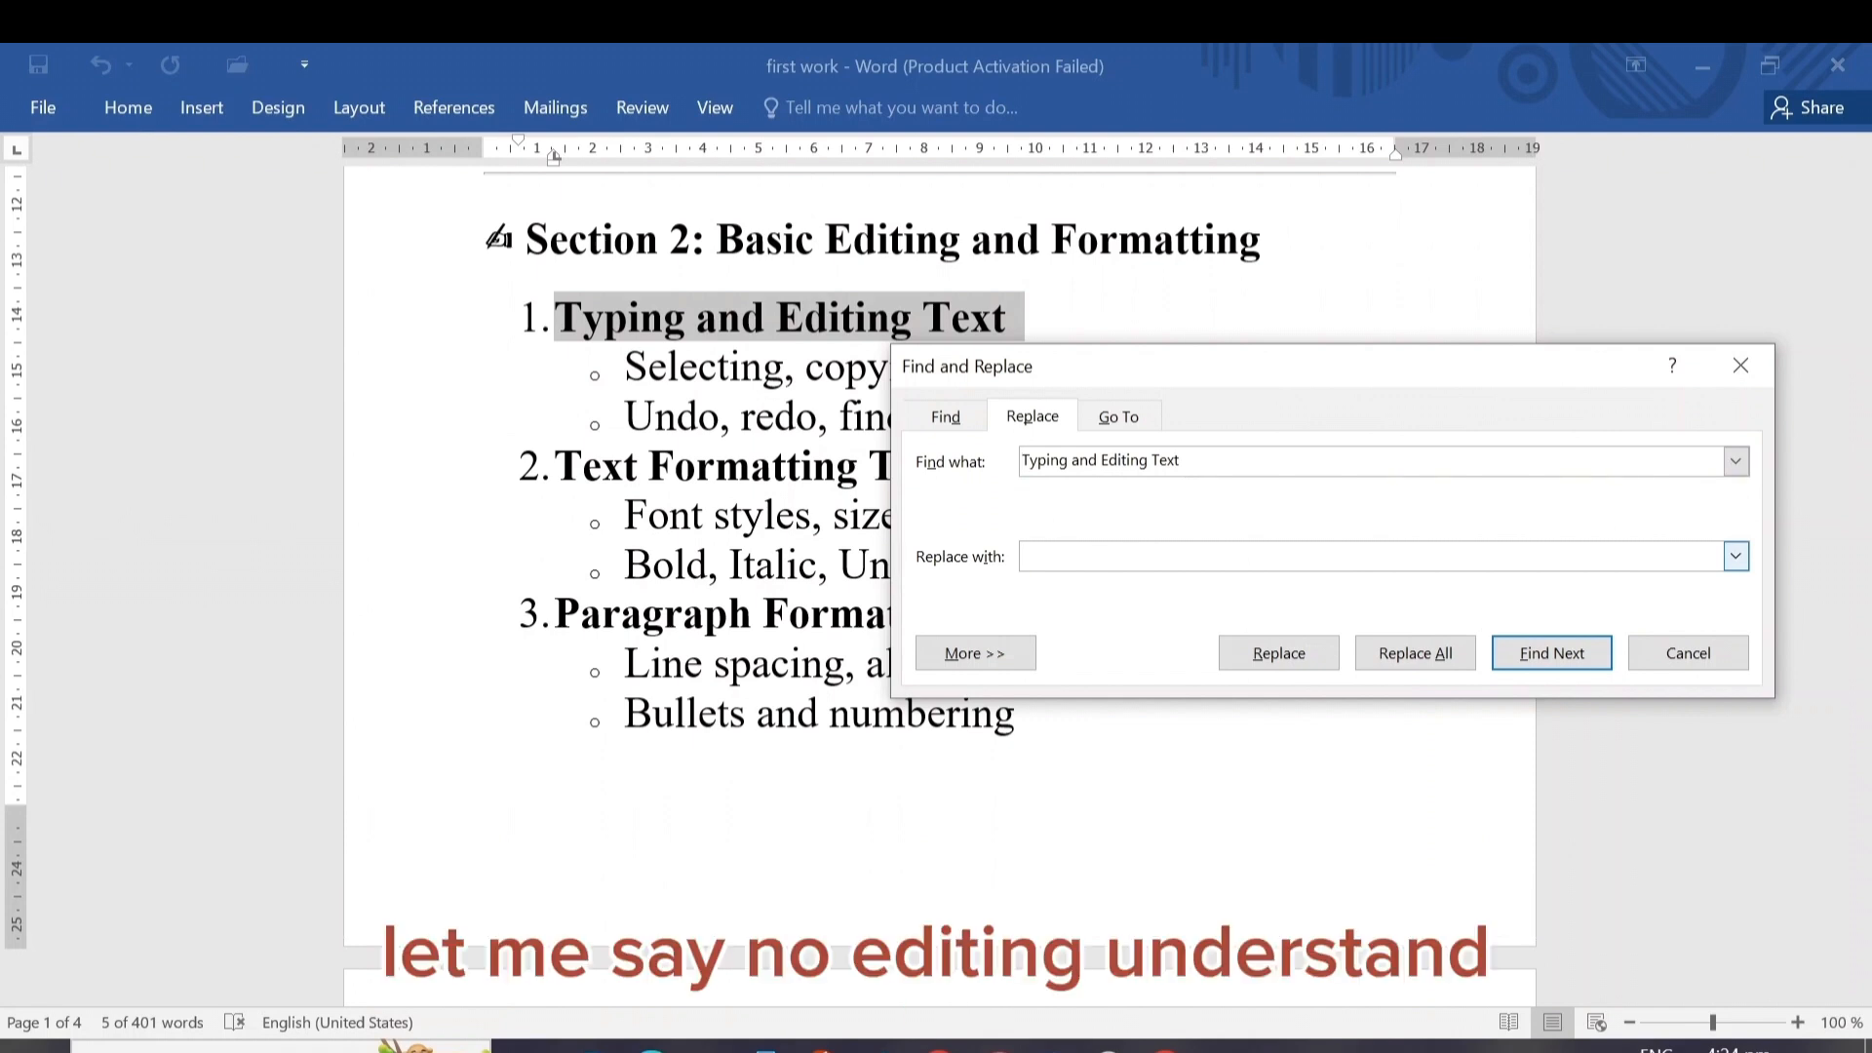
{"action": "type", "text": "NO EDITING"}
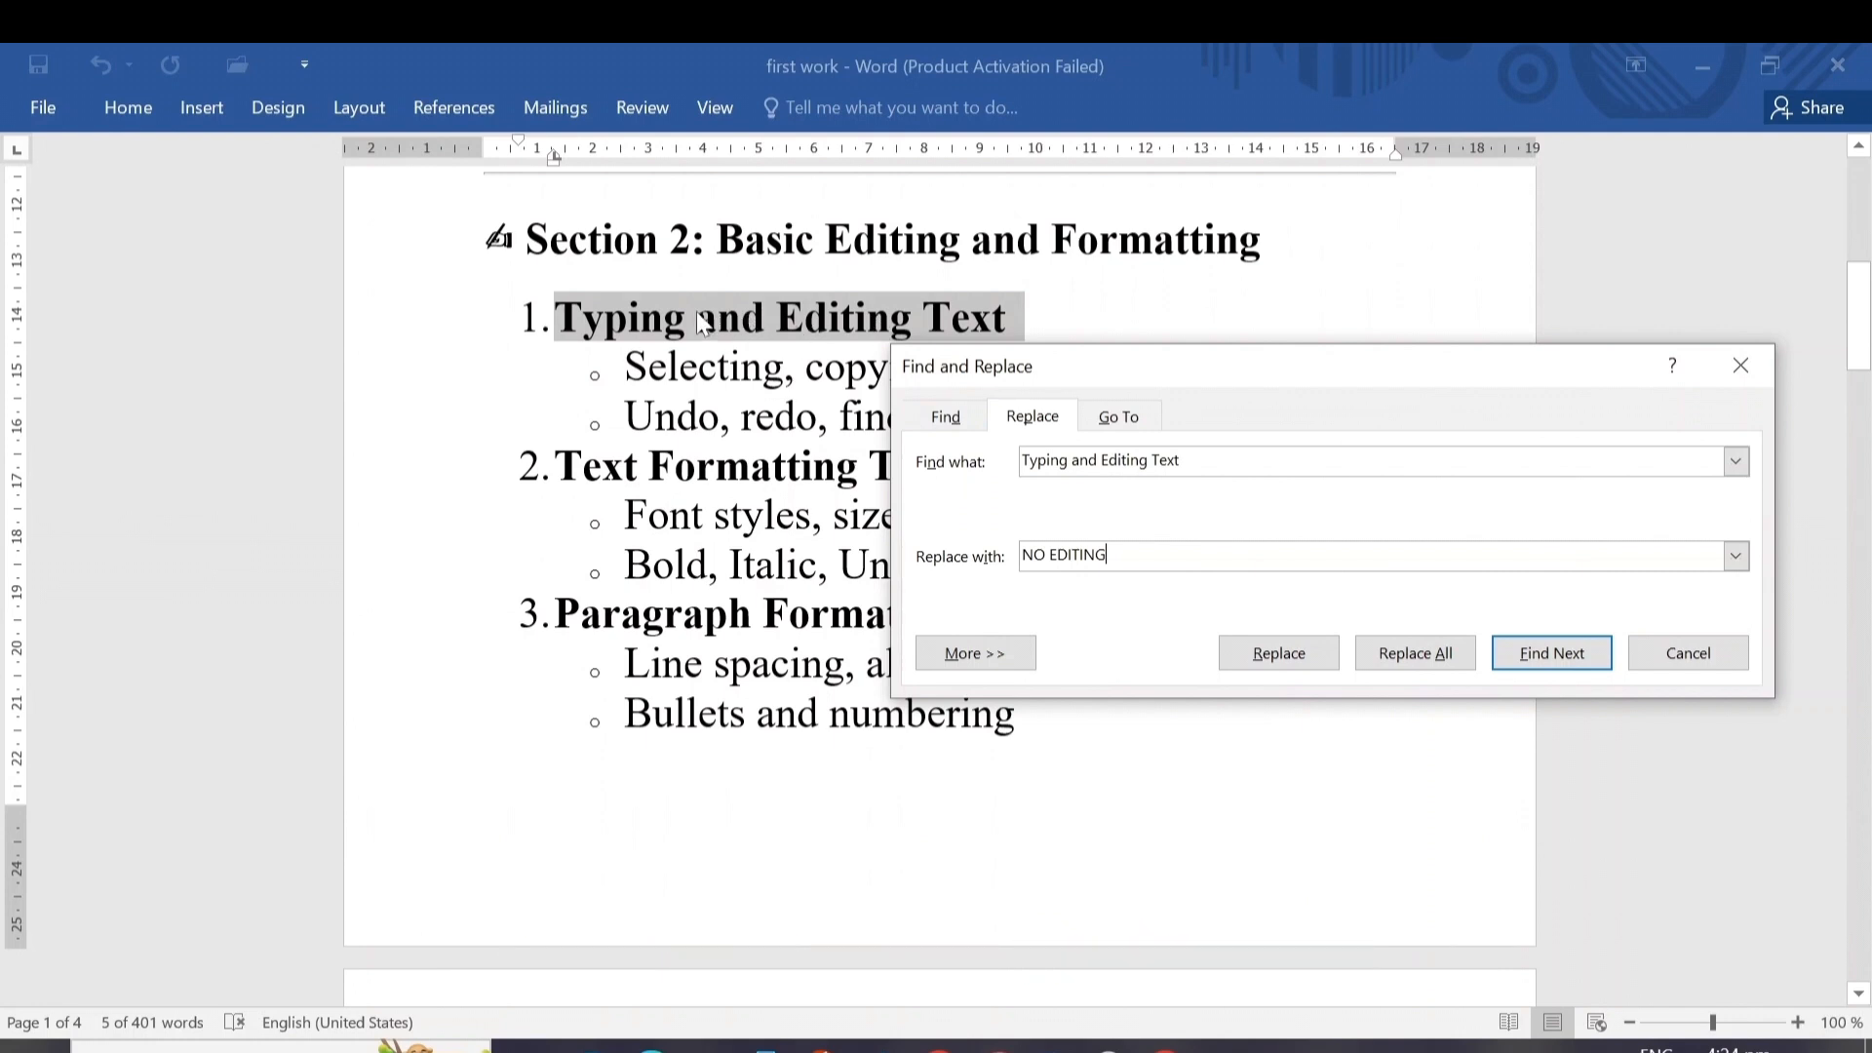
{"action": "left_click", "coordinate": [1419, 663]}
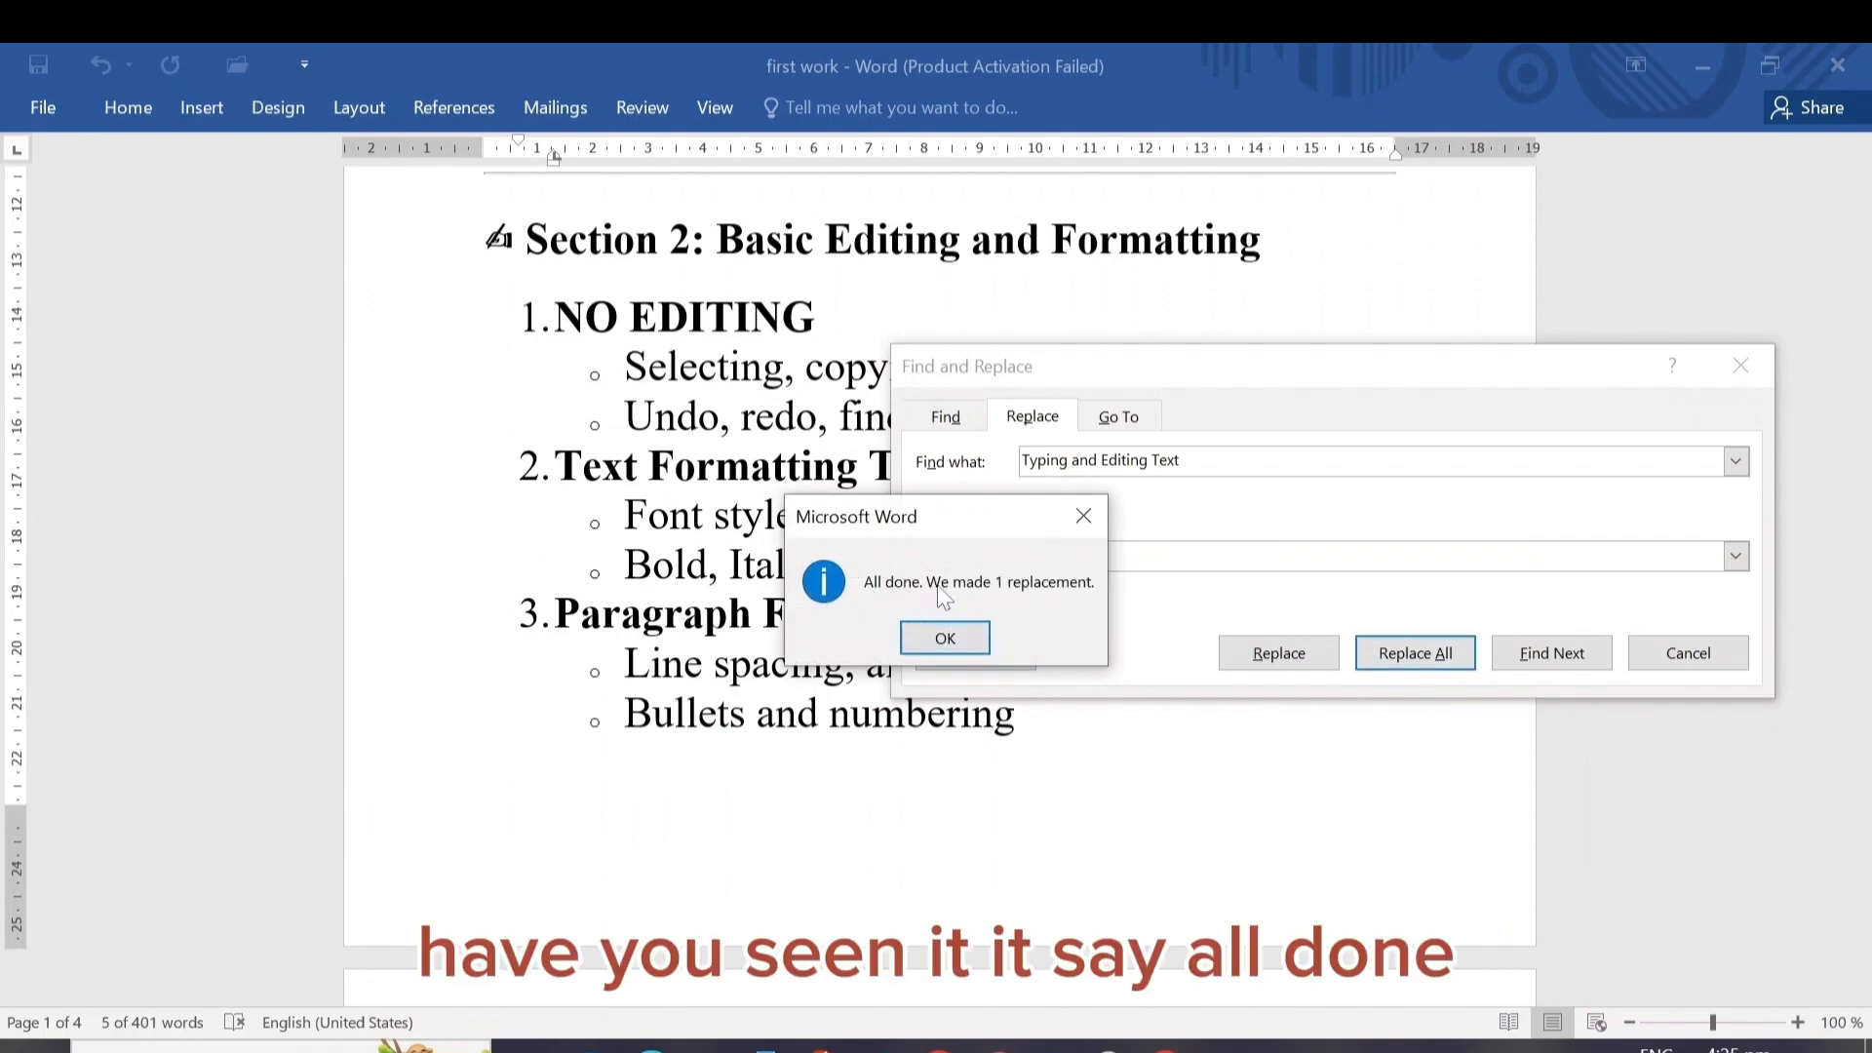
{"action": "left_click", "coordinate": [944, 636]}
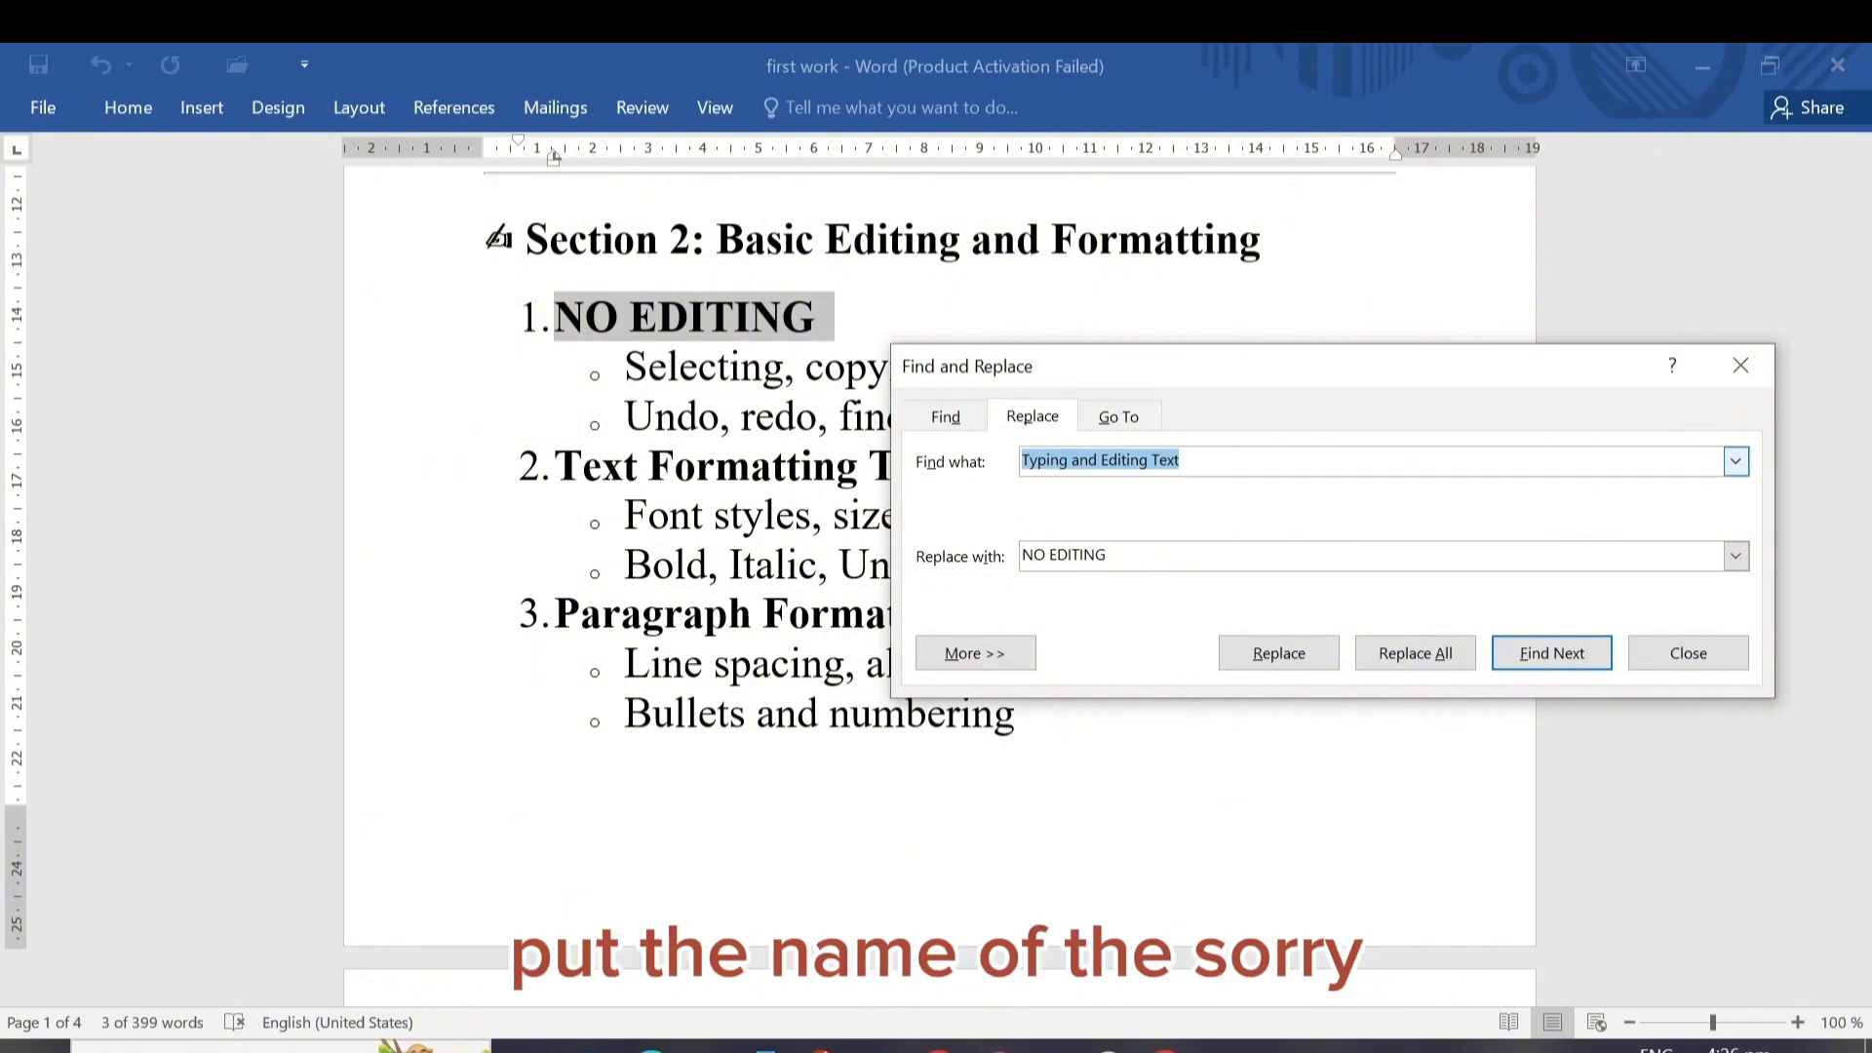
- Swap the two terms so that "NO EDITING" is searched for and "Typing and Editing Text" is the replacement
{"action": "left_click", "coordinate": [1182, 460]}
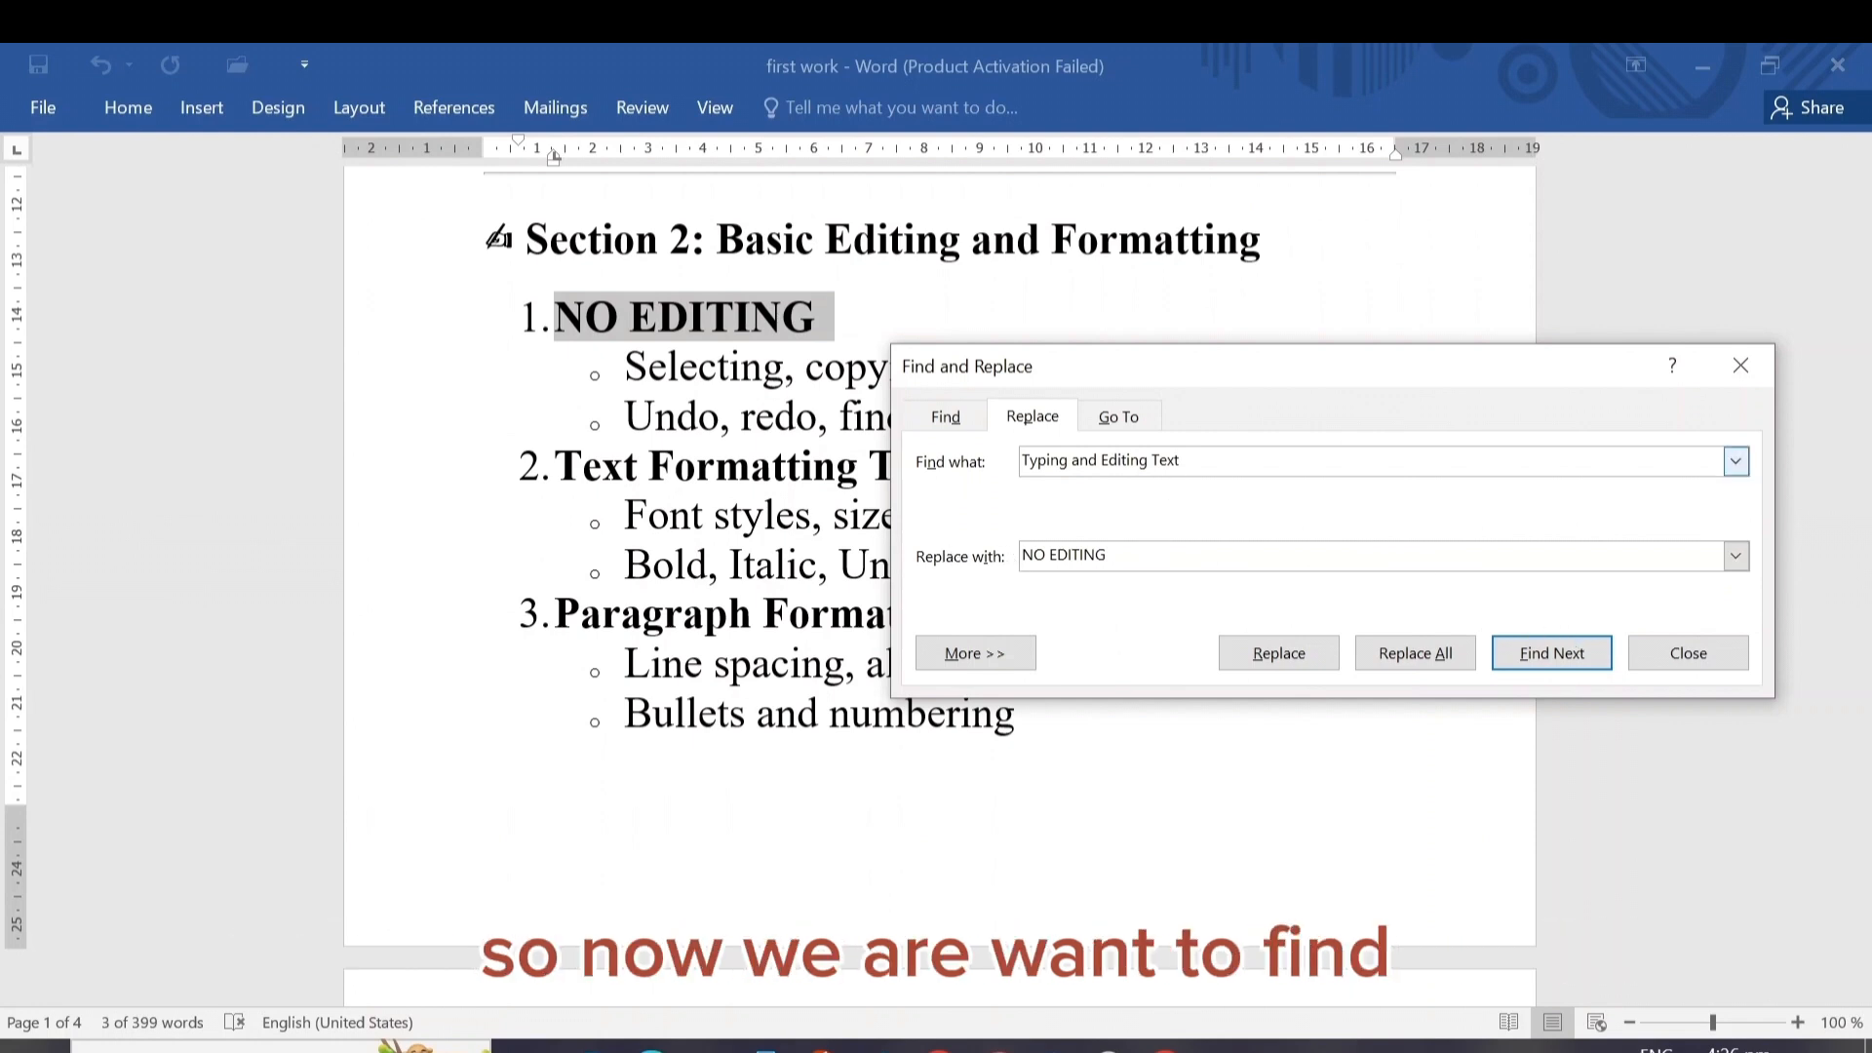
{"action": "left_click_drag", "start_coordinate": [1180, 460], "coordinate": [1022, 460]}
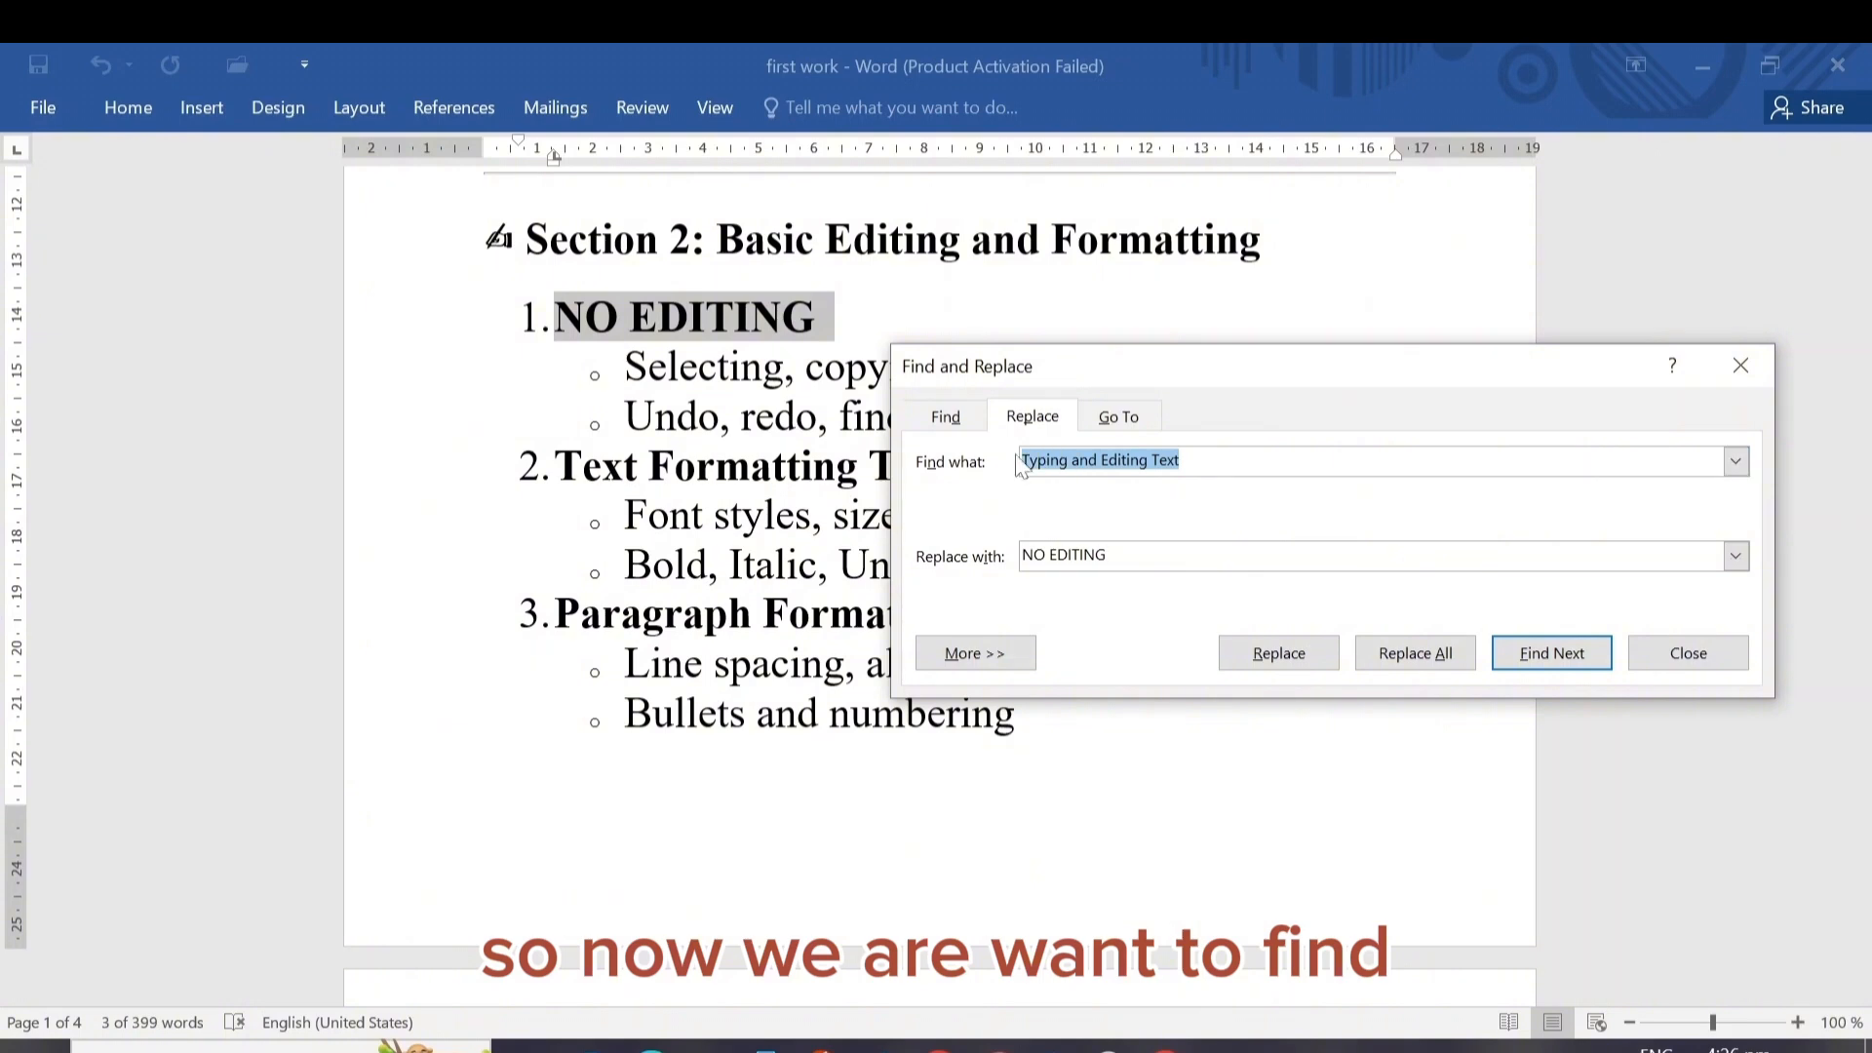
{"action": "key", "text": "BackSpace"}
{"action": "left_click", "coordinate": [1116, 552]}
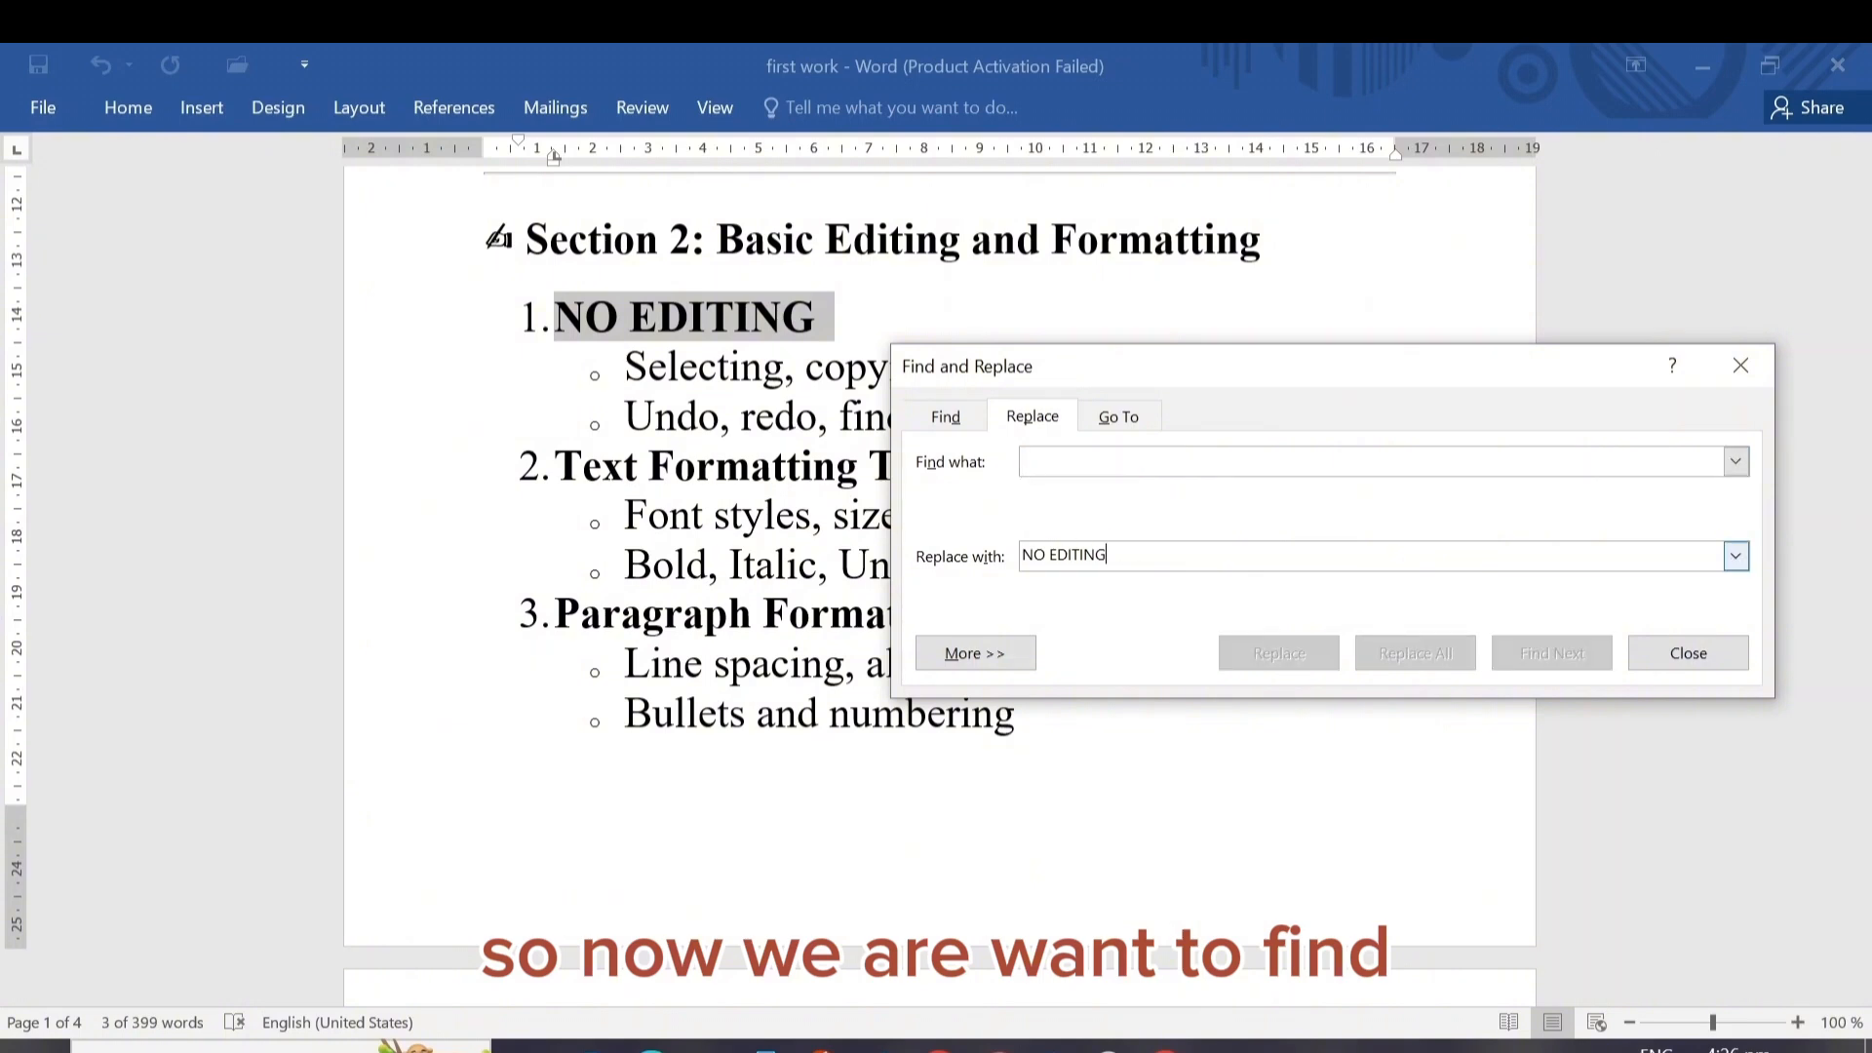
{"action": "key", "text": "ctrl+v"}
{"action": "left_click_drag", "start_coordinate": [1106, 555], "coordinate": [1021, 555]}
{"action": "key", "text": "ctrl+c"}
{"action": "key", "text": "BackSpace"}
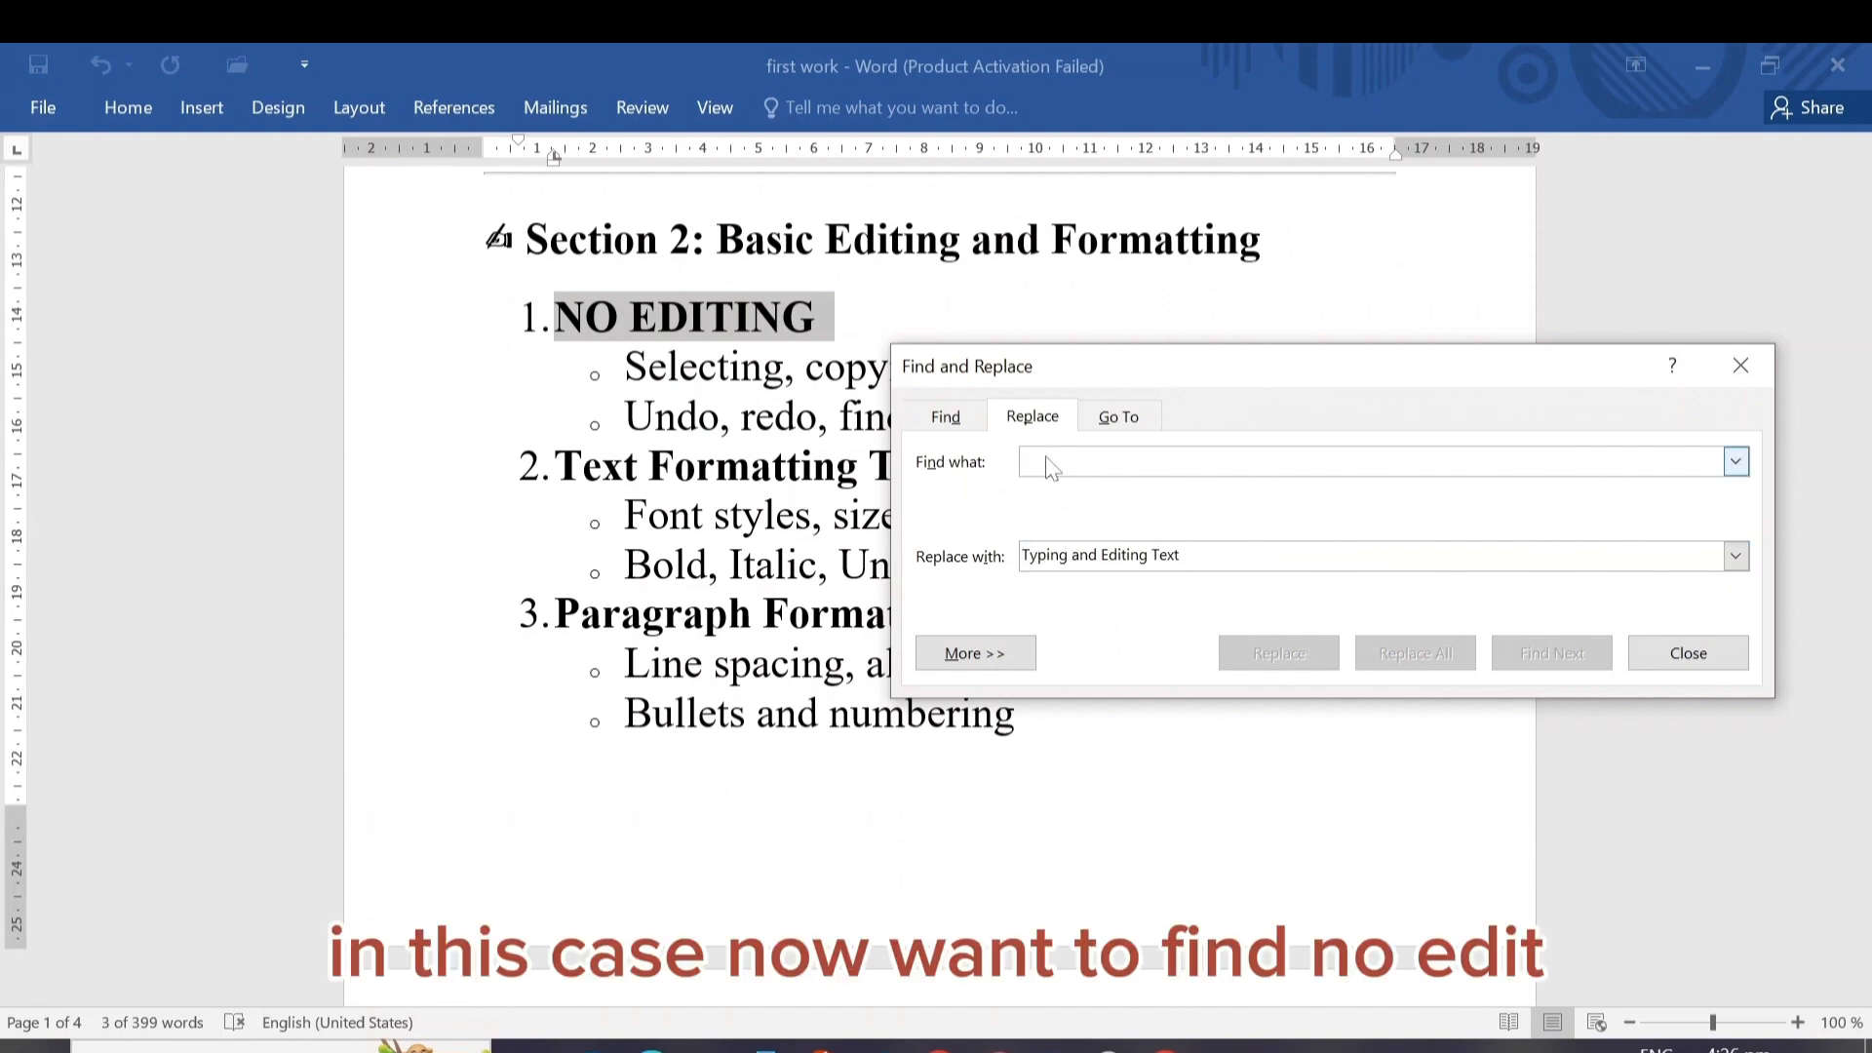
{"action": "key", "text": "ctrl+v"}
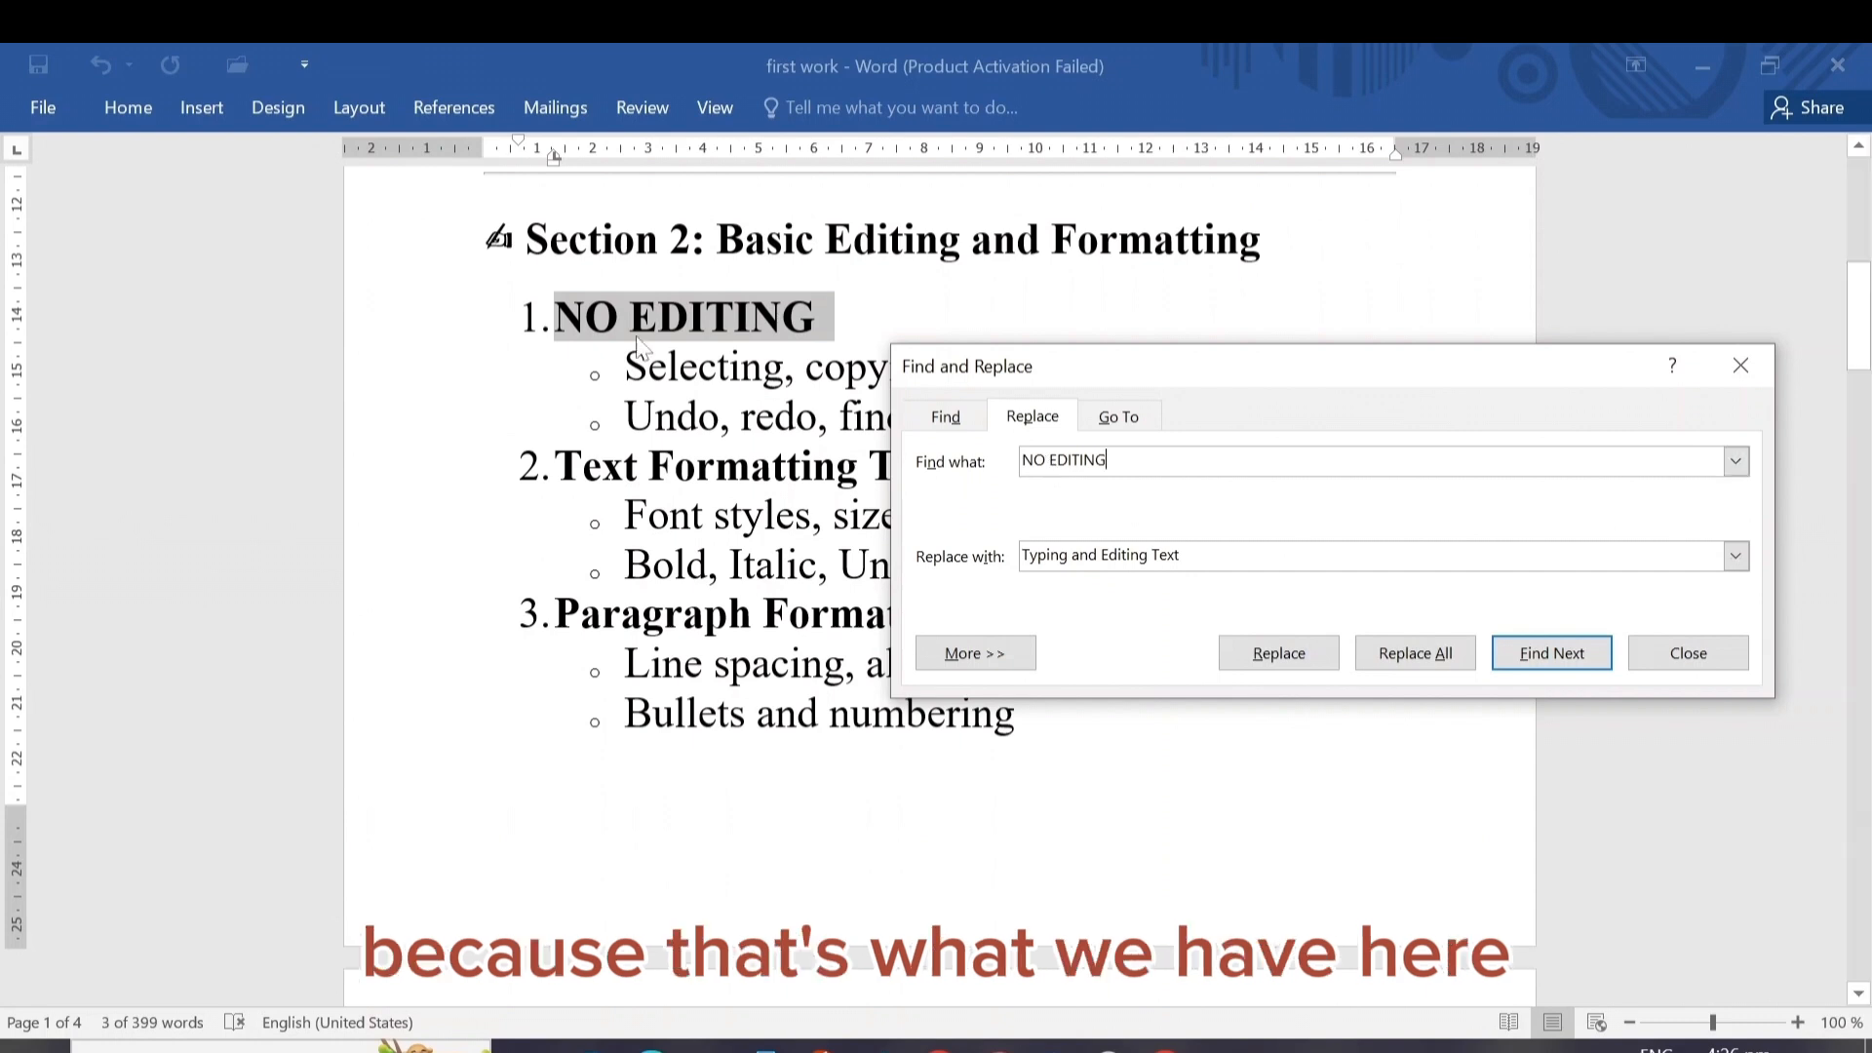
- Replace all occurrences of "NO EDITING" with "Typing and Editing Text" and close Find and Replace
{"action": "left_click", "coordinate": [836, 315]}
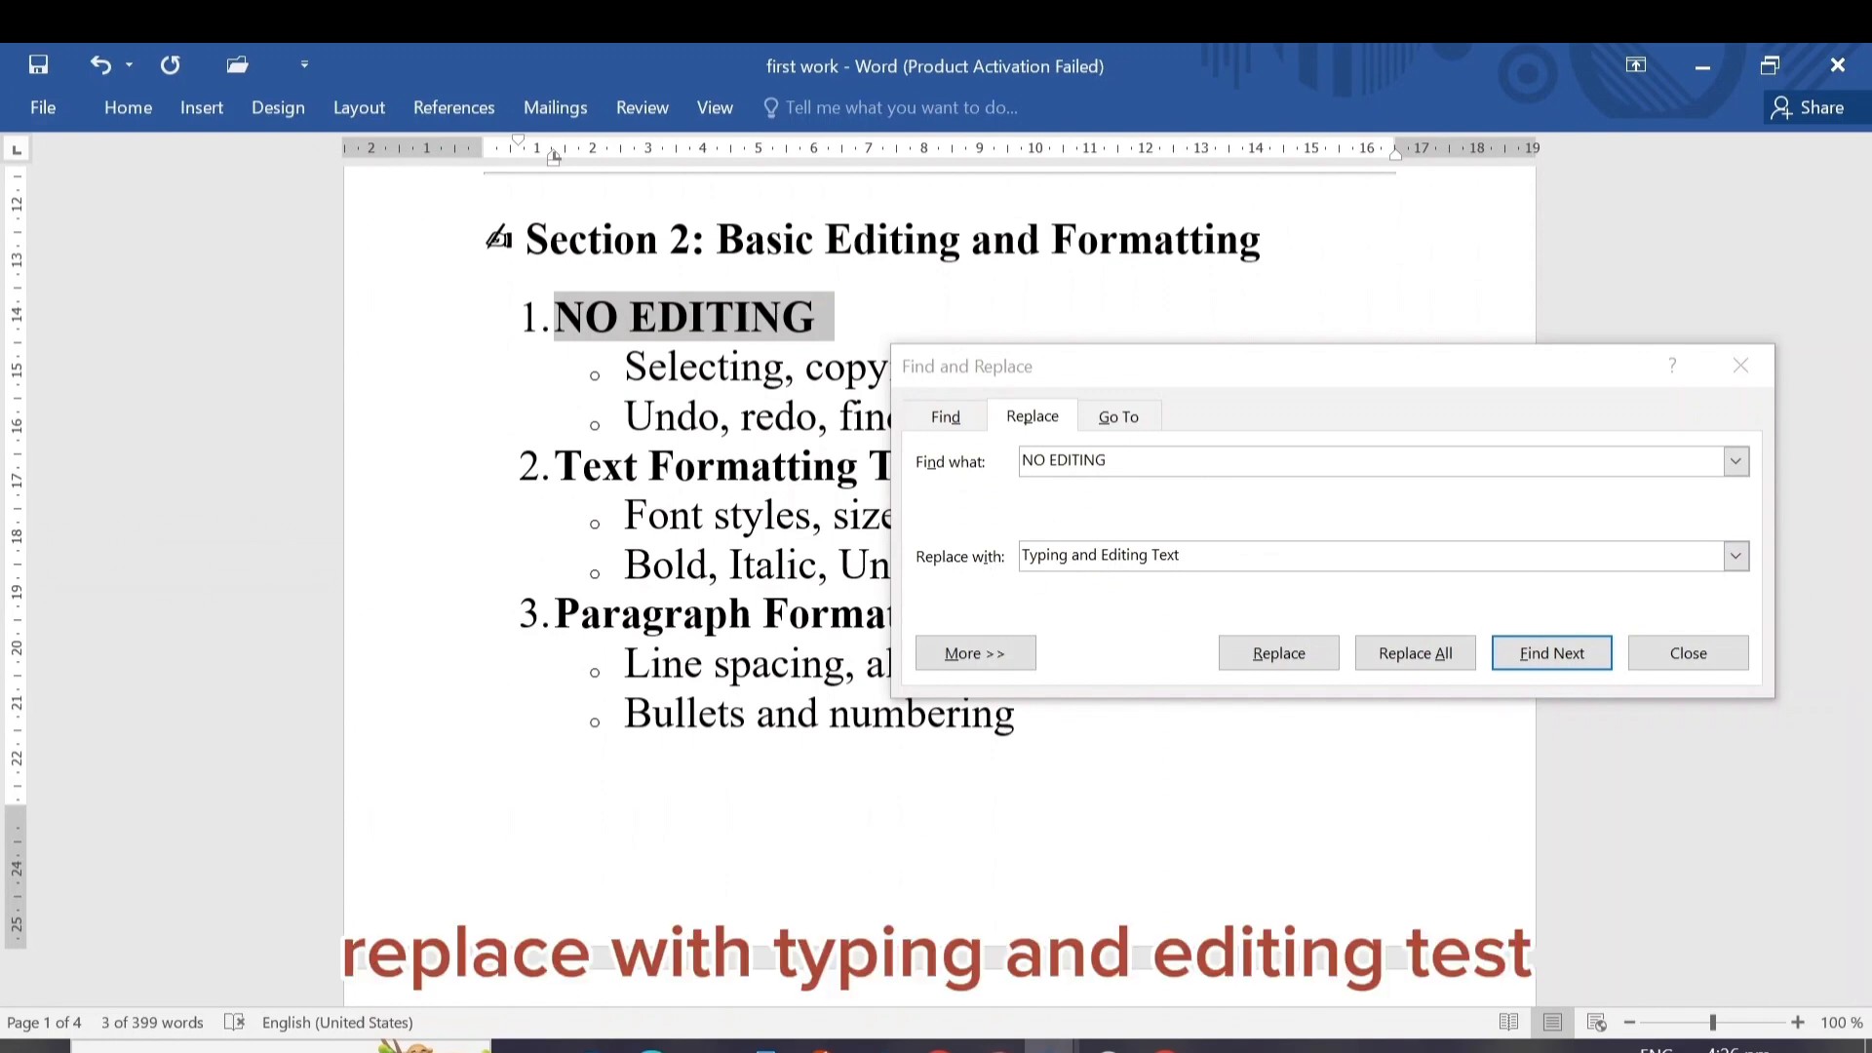
{"action": "left_click", "coordinate": [1434, 658]}
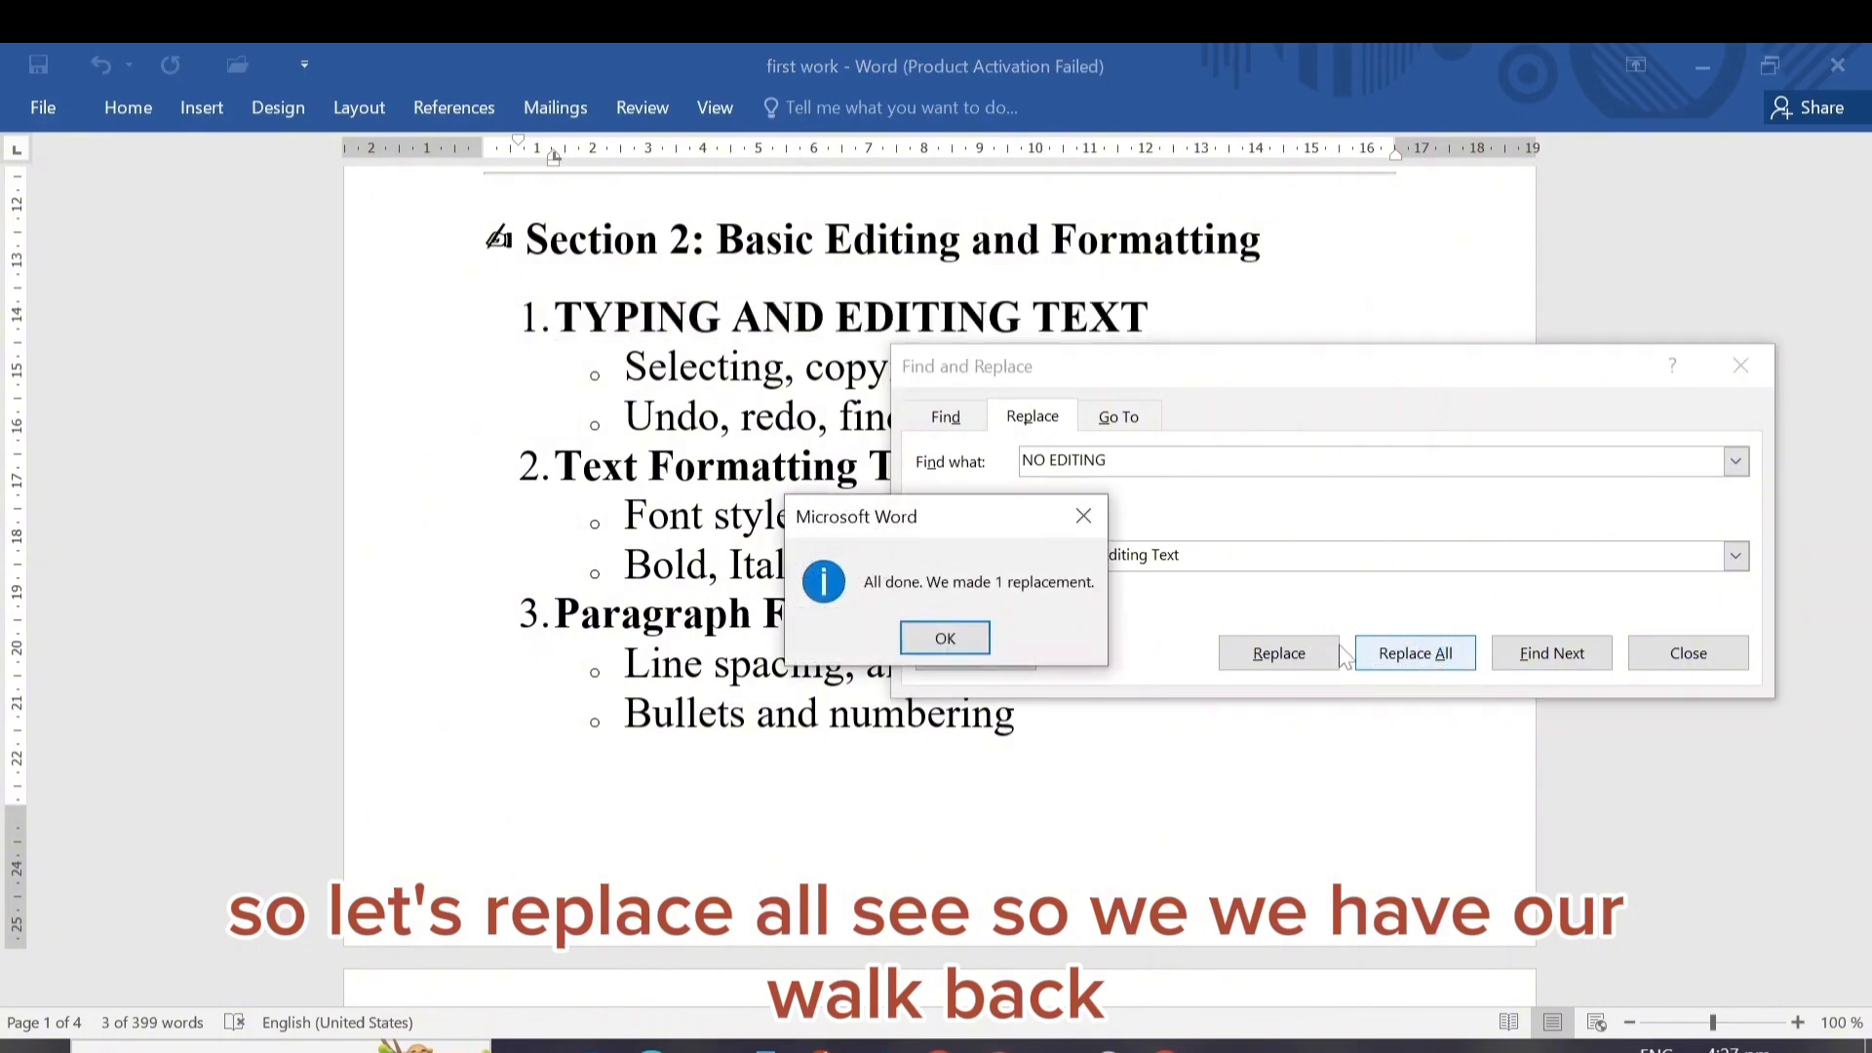
{"action": "left_click", "coordinate": [946, 638]}
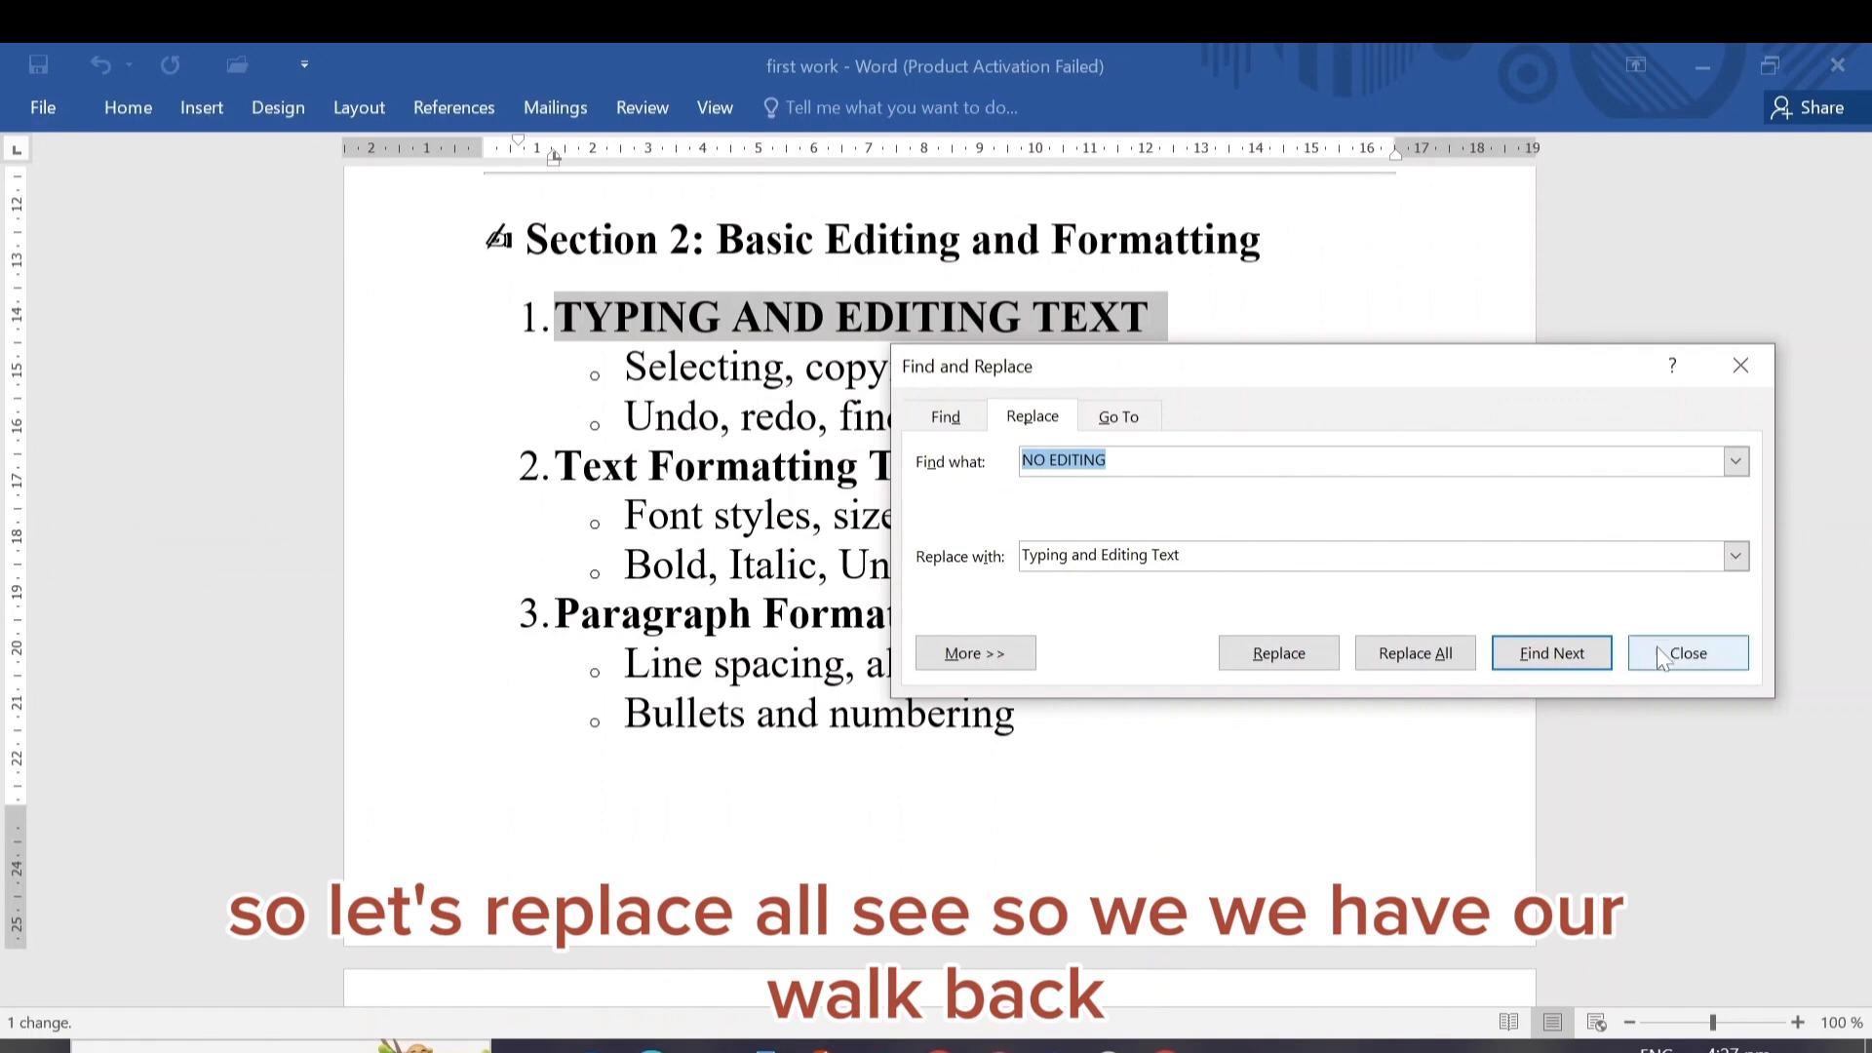
{"action": "left_click", "coordinate": [1679, 659]}
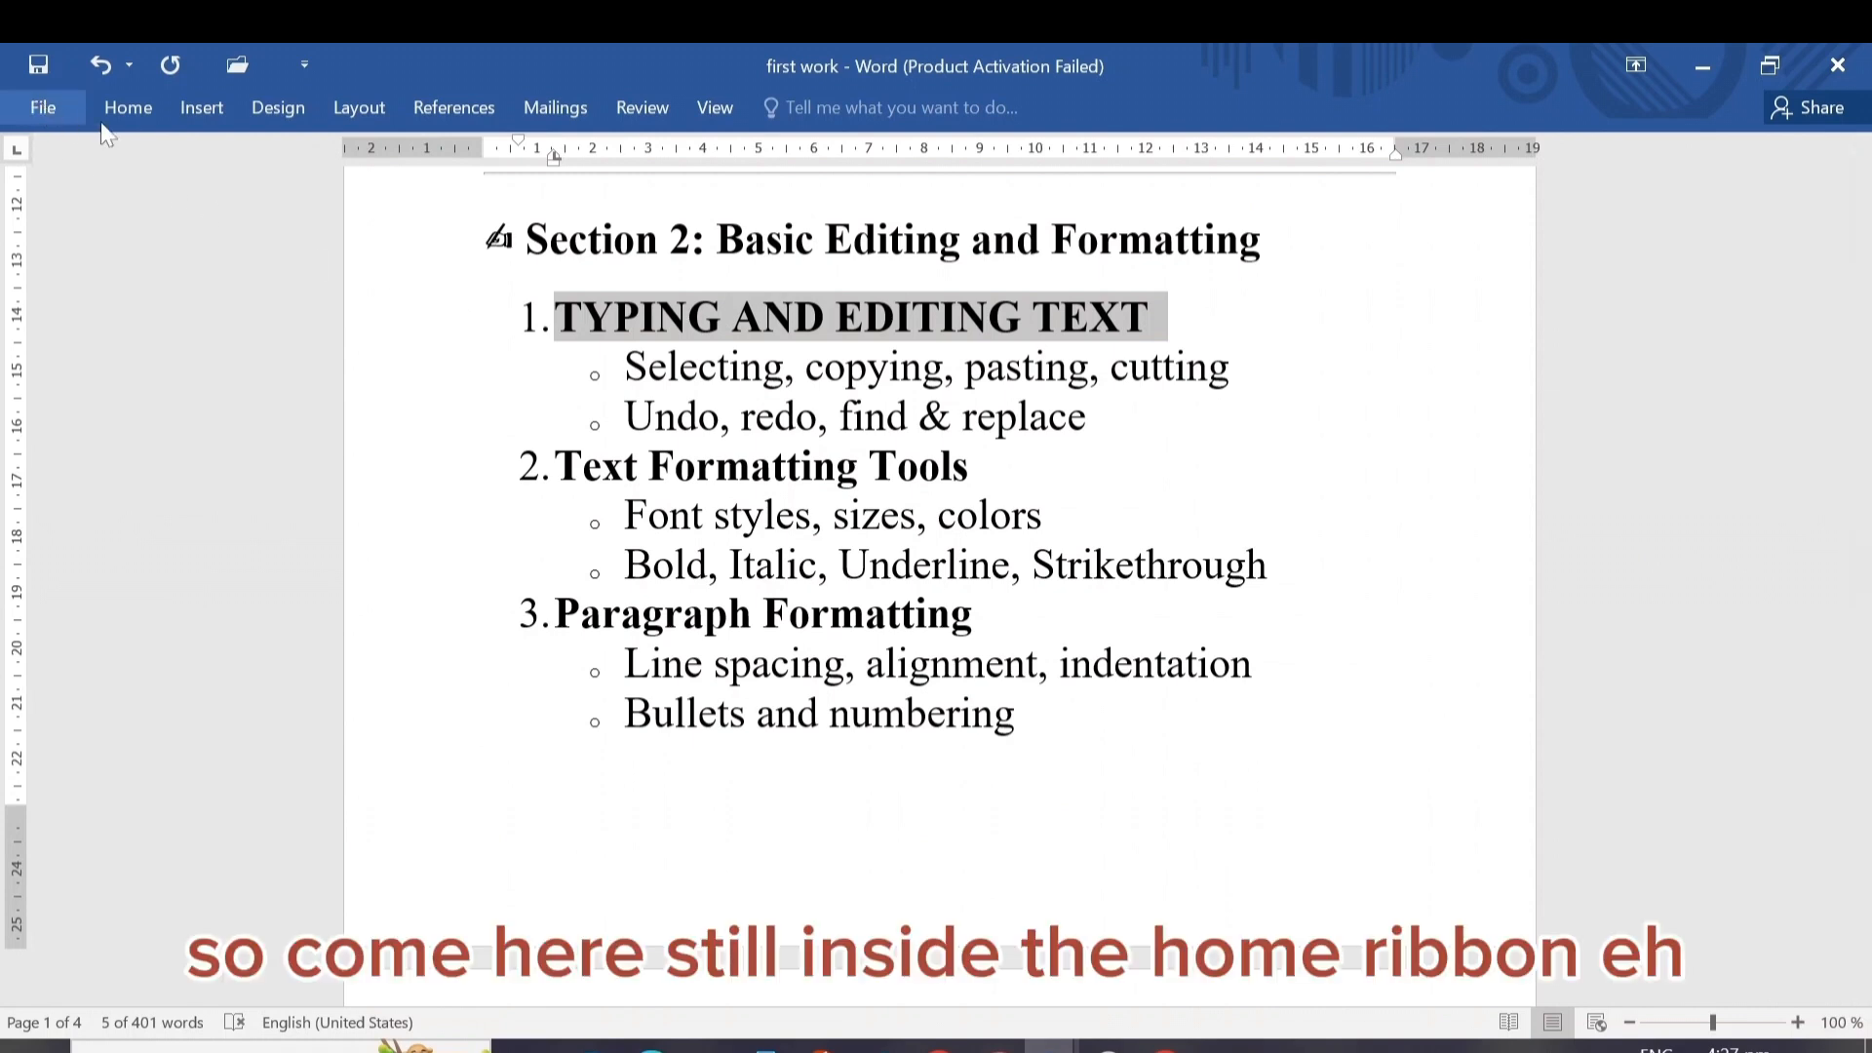
- Set the underline color of the word "Underline," in the Text Formatting Tools list to the standard dark red
{"action": "left_click", "coordinate": [126, 108]}
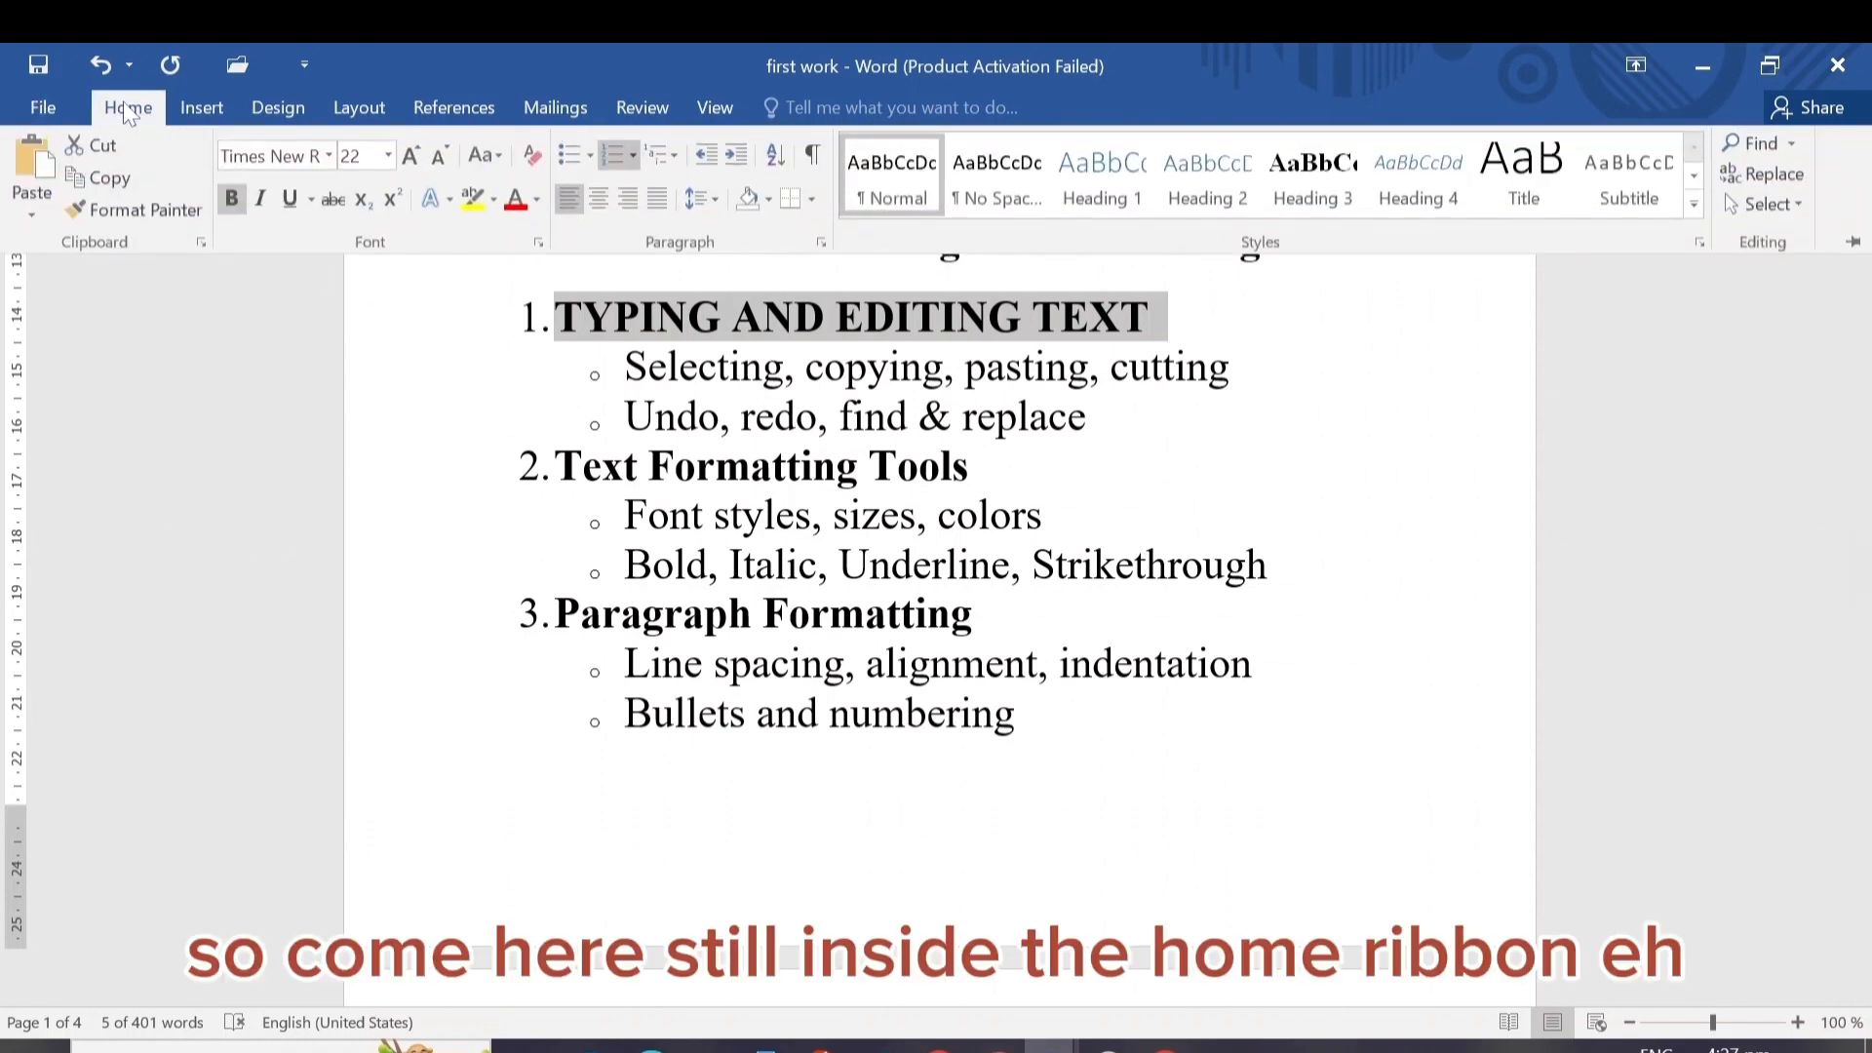
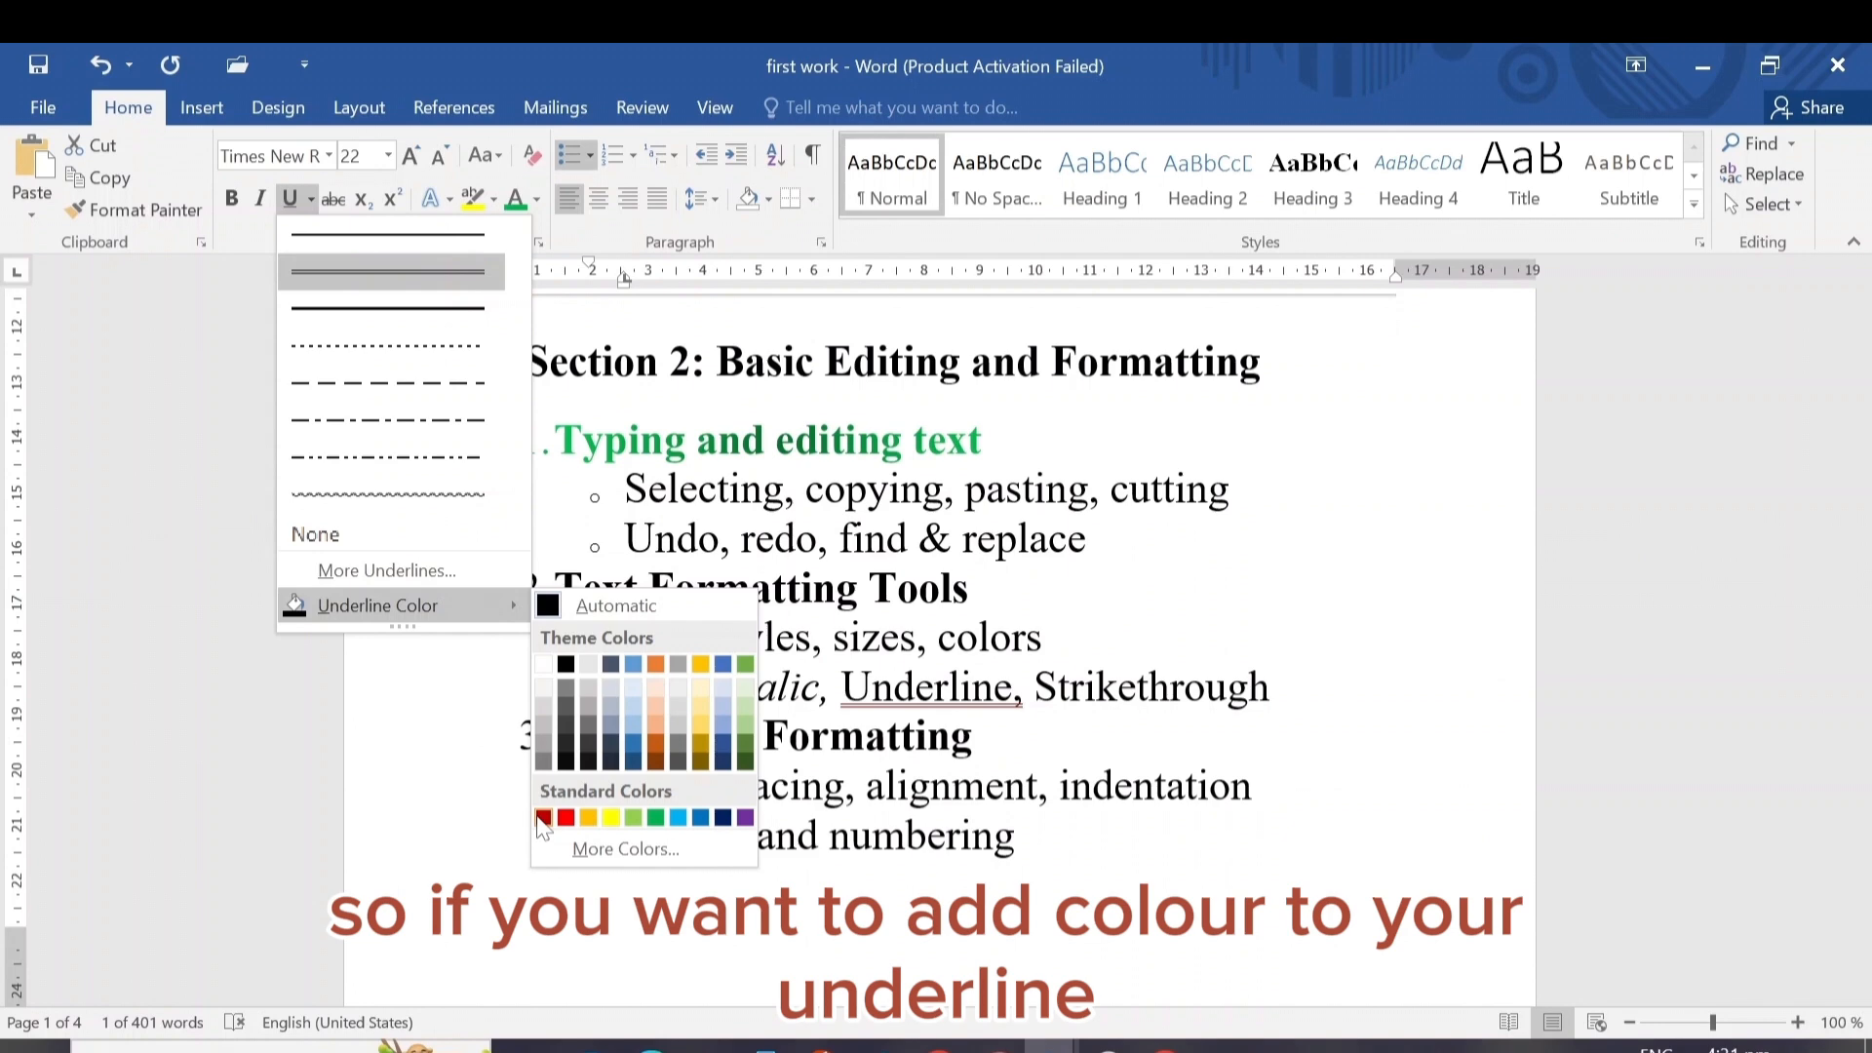
{"action": "left_click", "coordinate": [543, 817]}
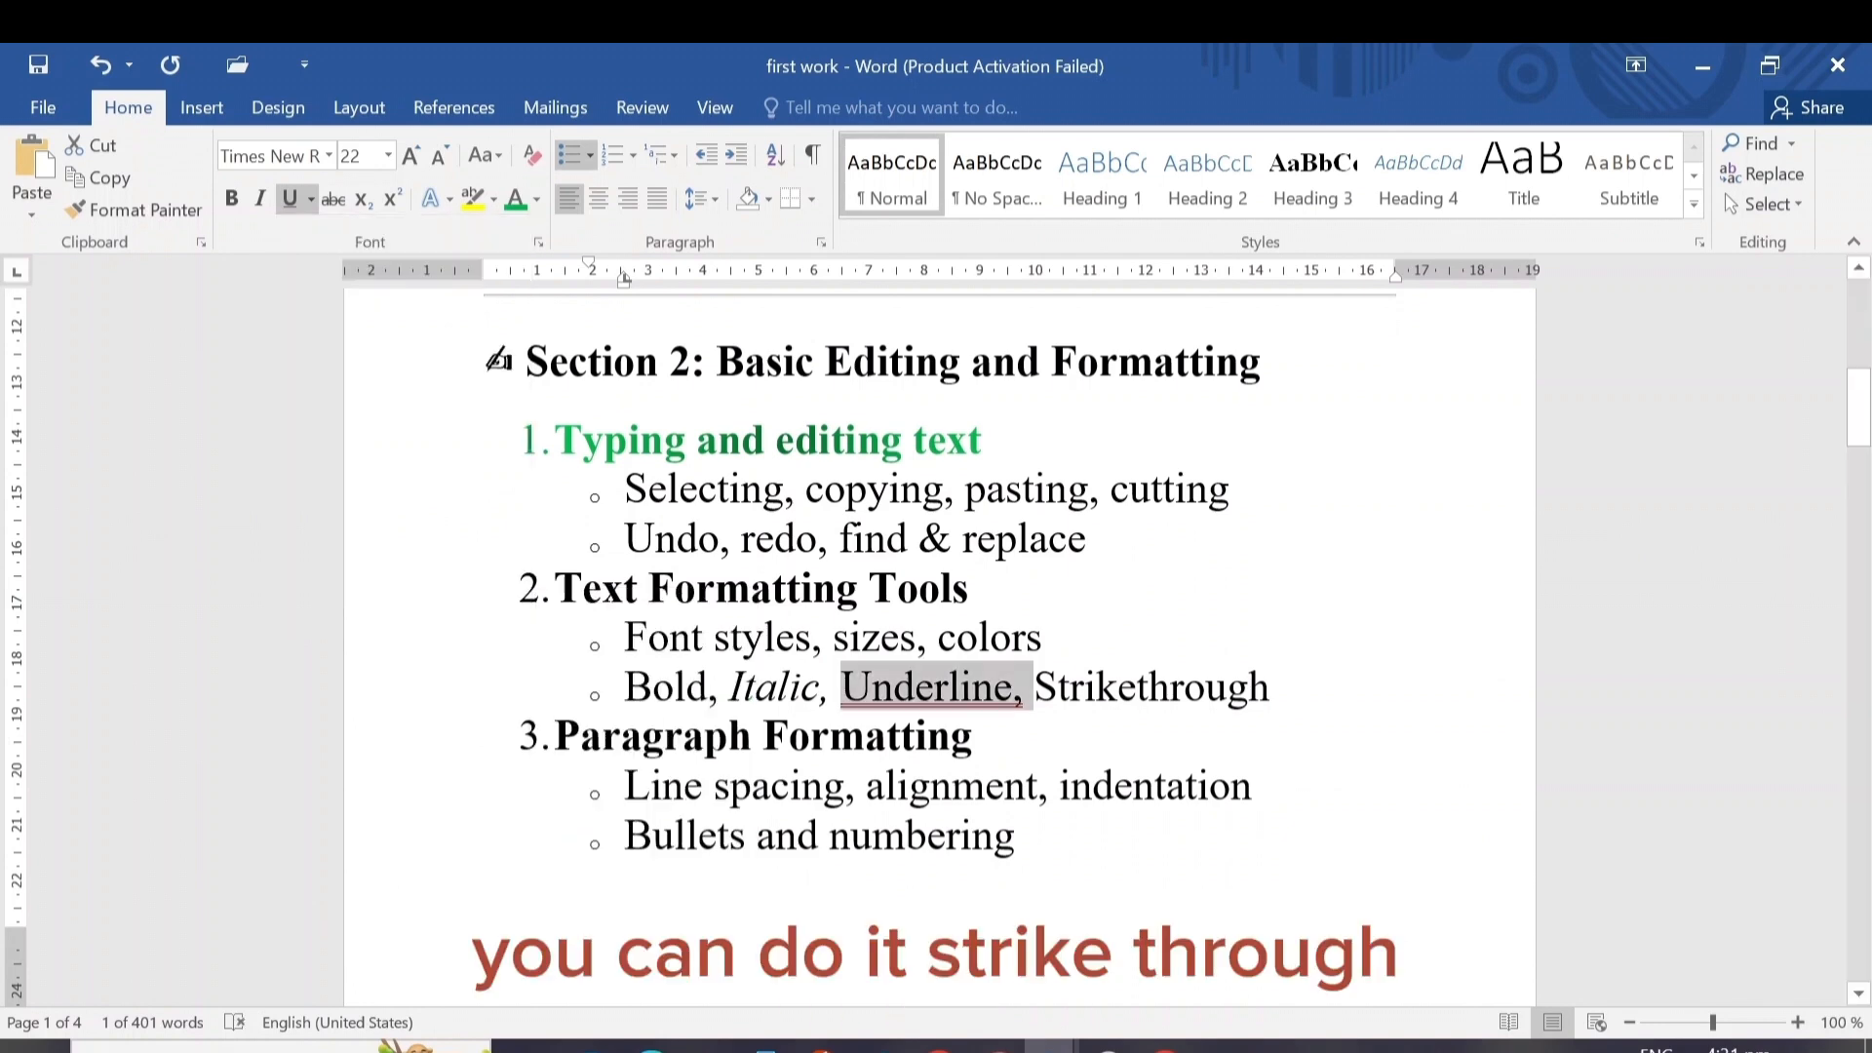
- Apply the double strikethrough font effect to the word "Strikethrough" in the Text Formatting Tools list, trying single strikethrough in the preview
{"action": "left_click_drag", "start_coordinate": [1270, 690], "coordinate": [1041, 695]}
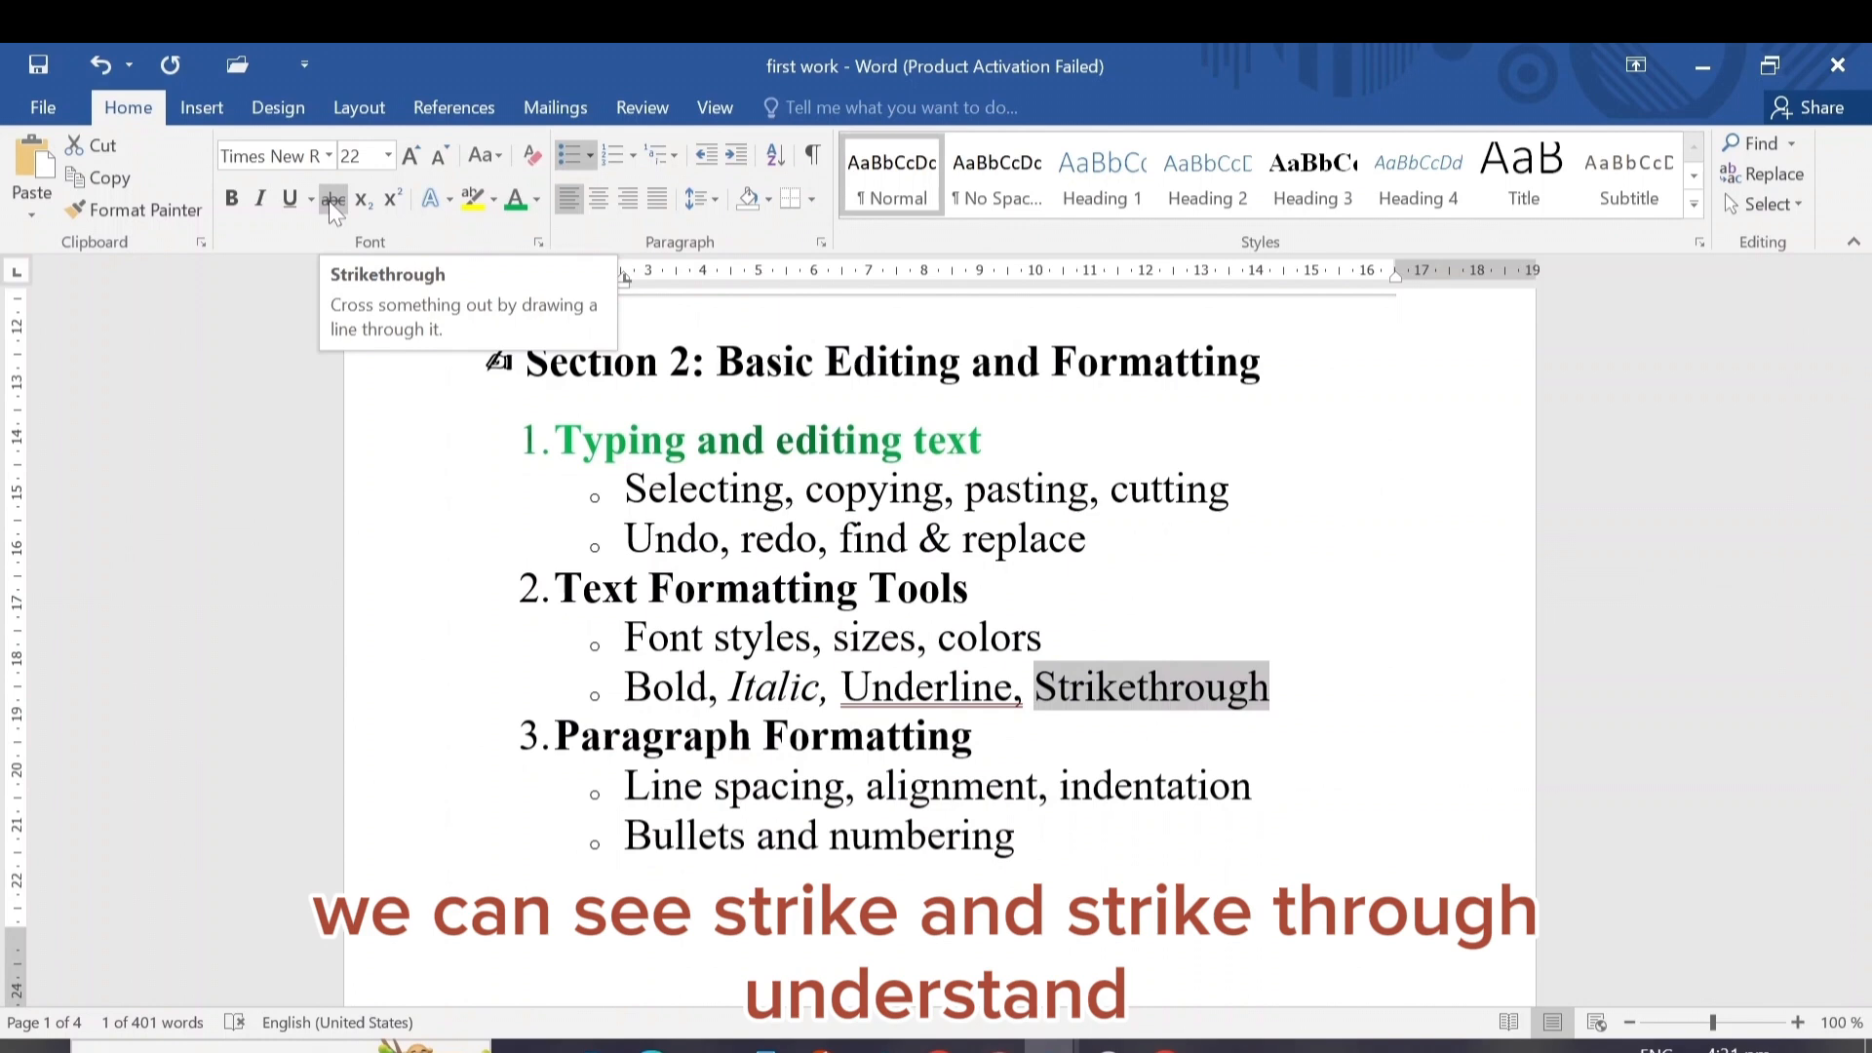
{"action": "left_click", "coordinate": [539, 242]}
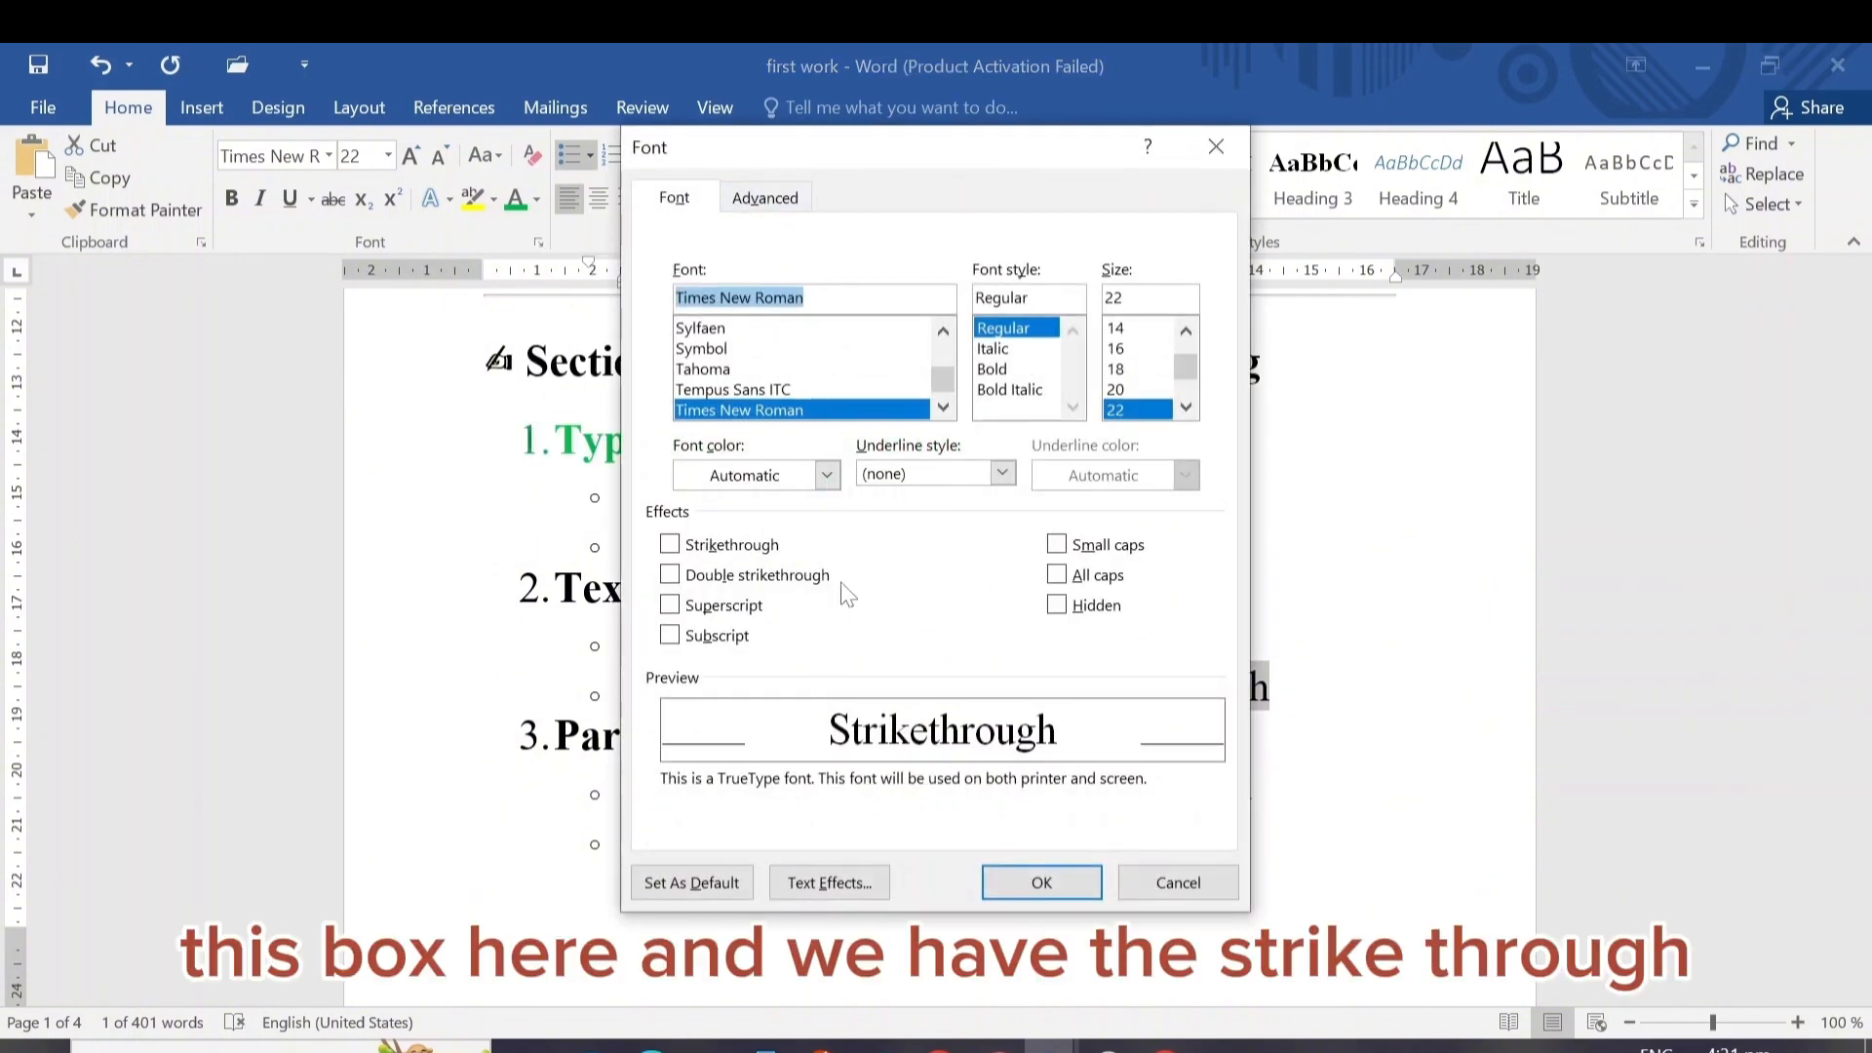
{"action": "left_click", "coordinate": [670, 575]}
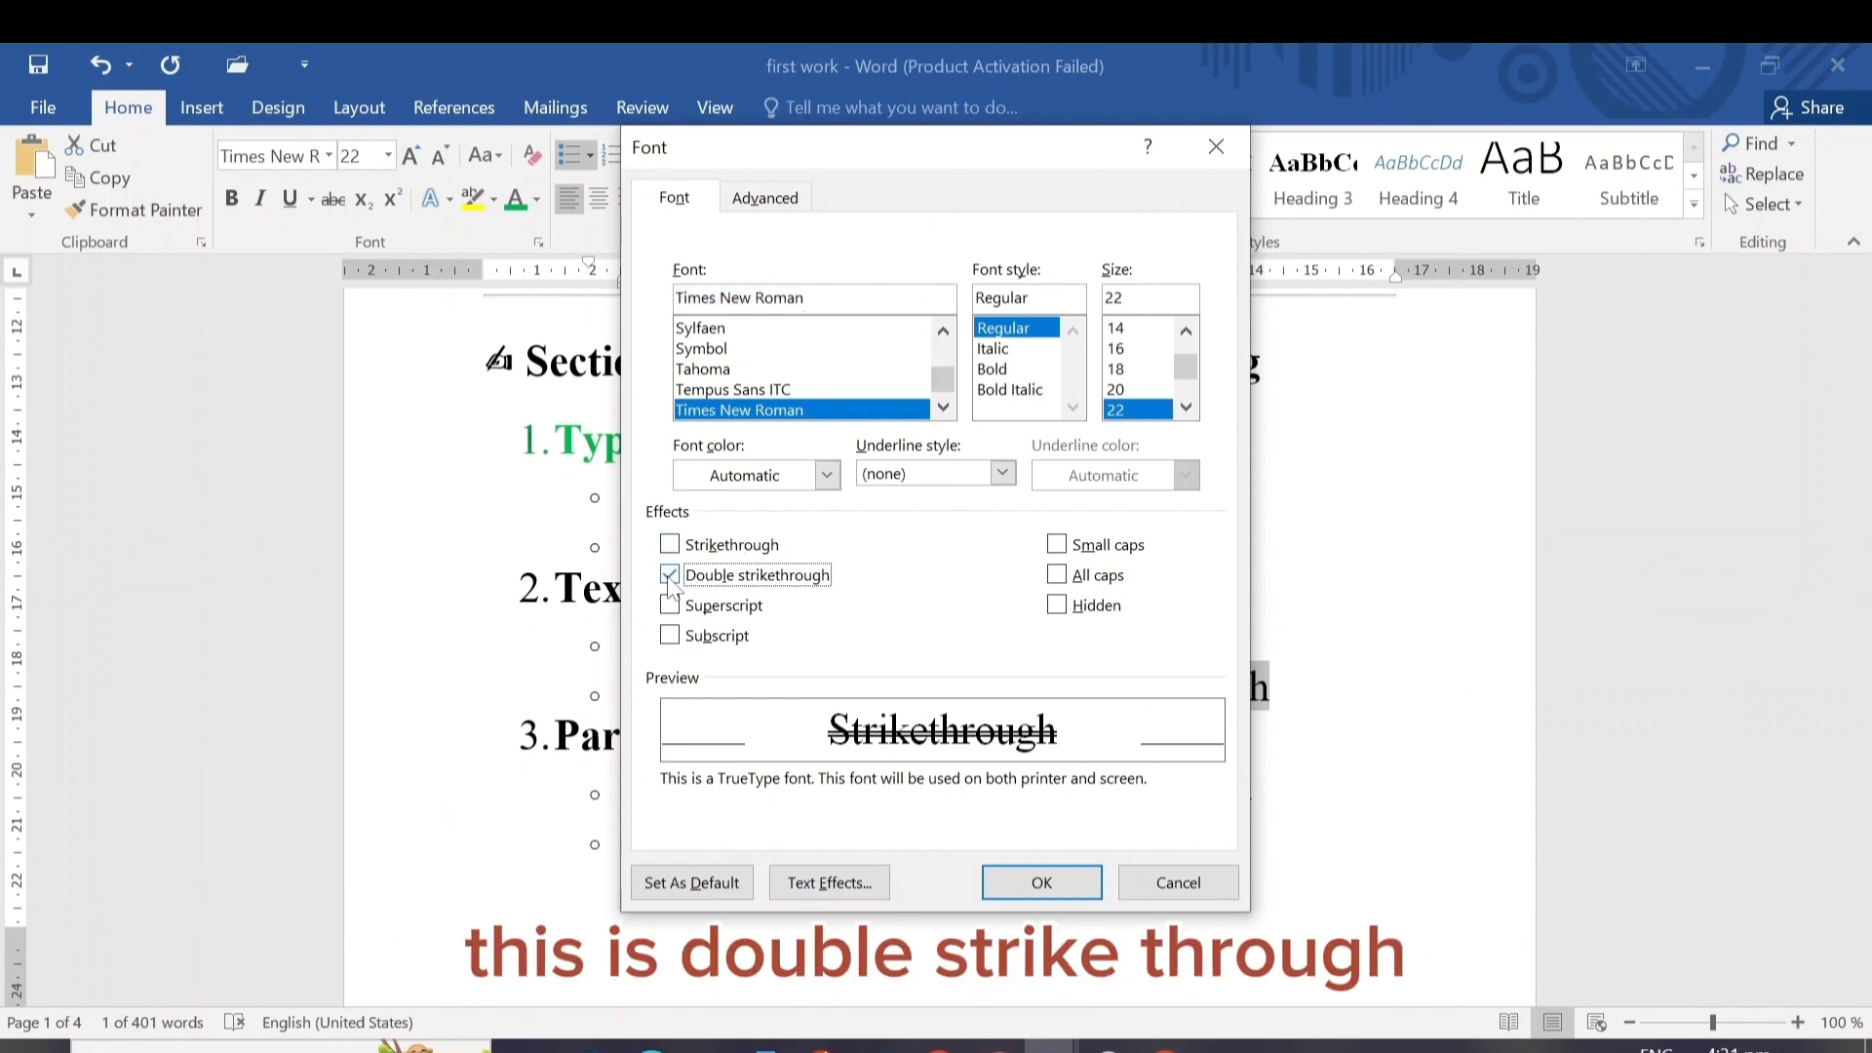
{"action": "left_click", "coordinate": [670, 546]}
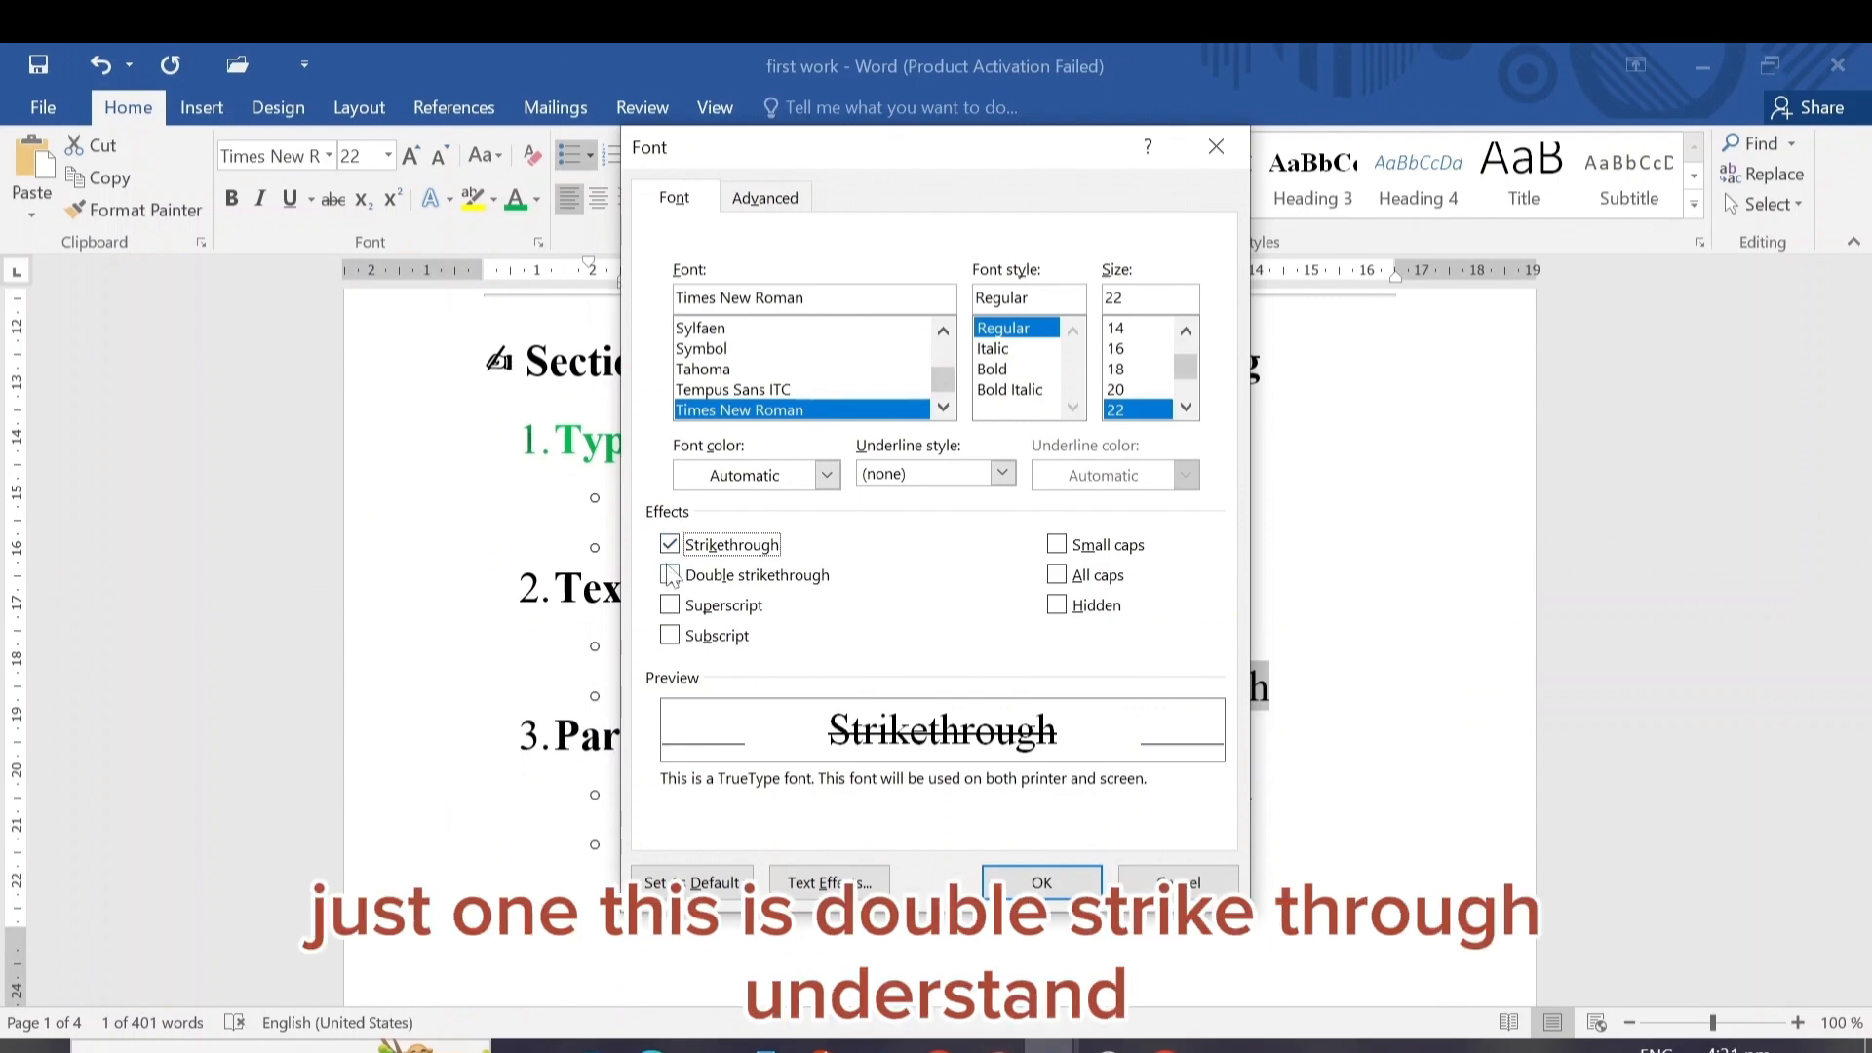
{"action": "left_click", "coordinate": [670, 575]}
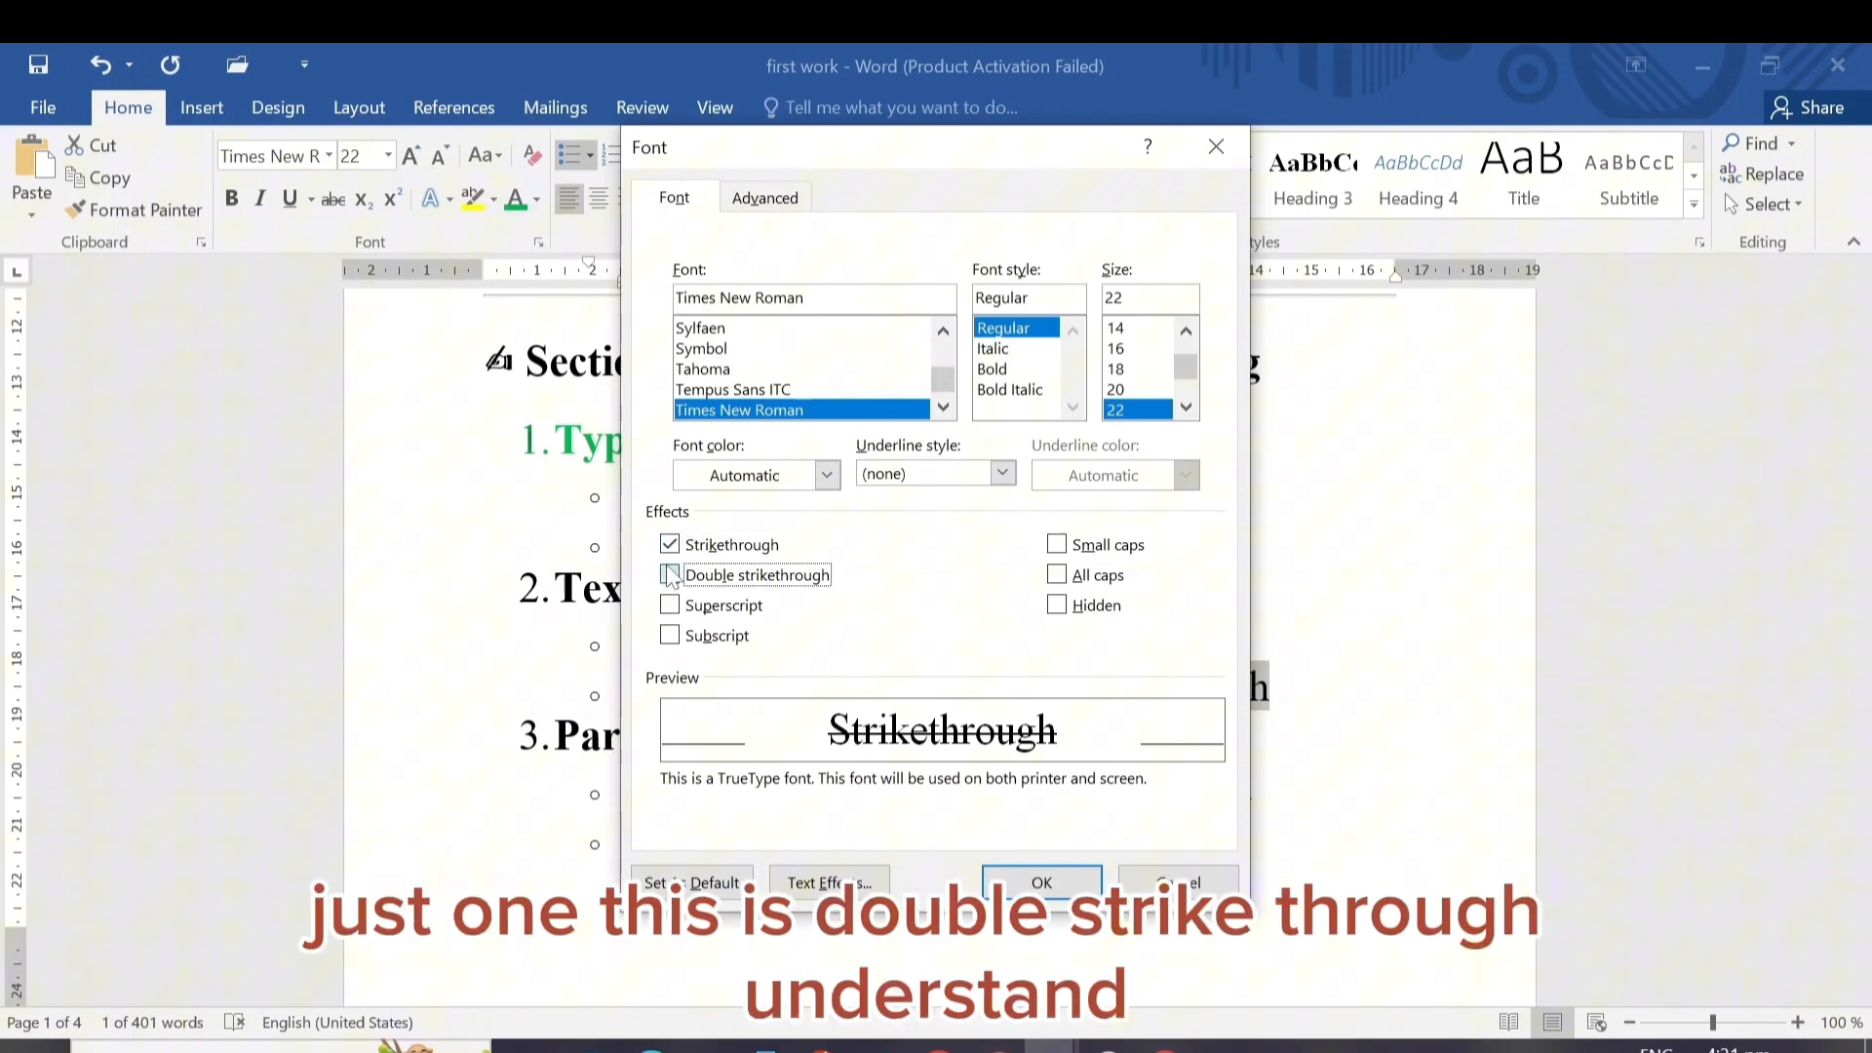
{"action": "left_click", "coordinate": [1020, 889]}
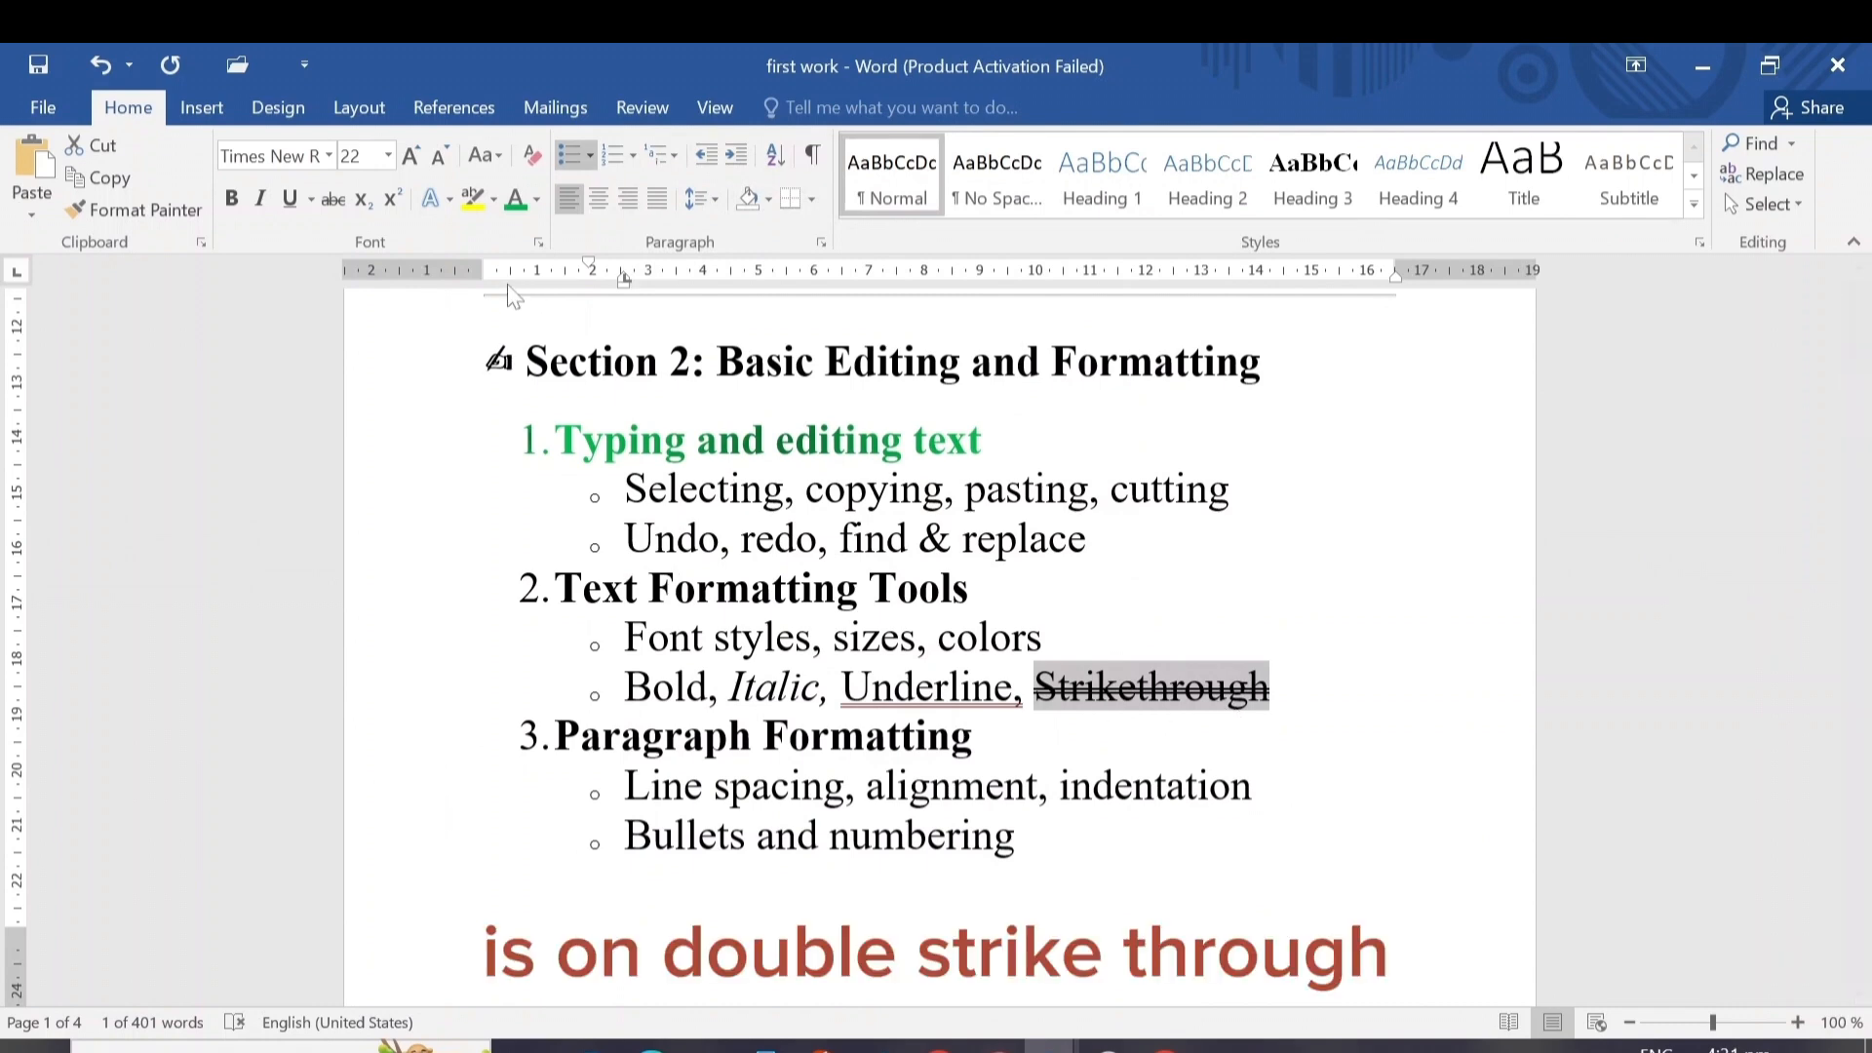
- Switch the word "Strikethrough" to single strikethrough and return it to the double strikethrough effect
{"action": "left_click", "coordinate": [333, 200]}
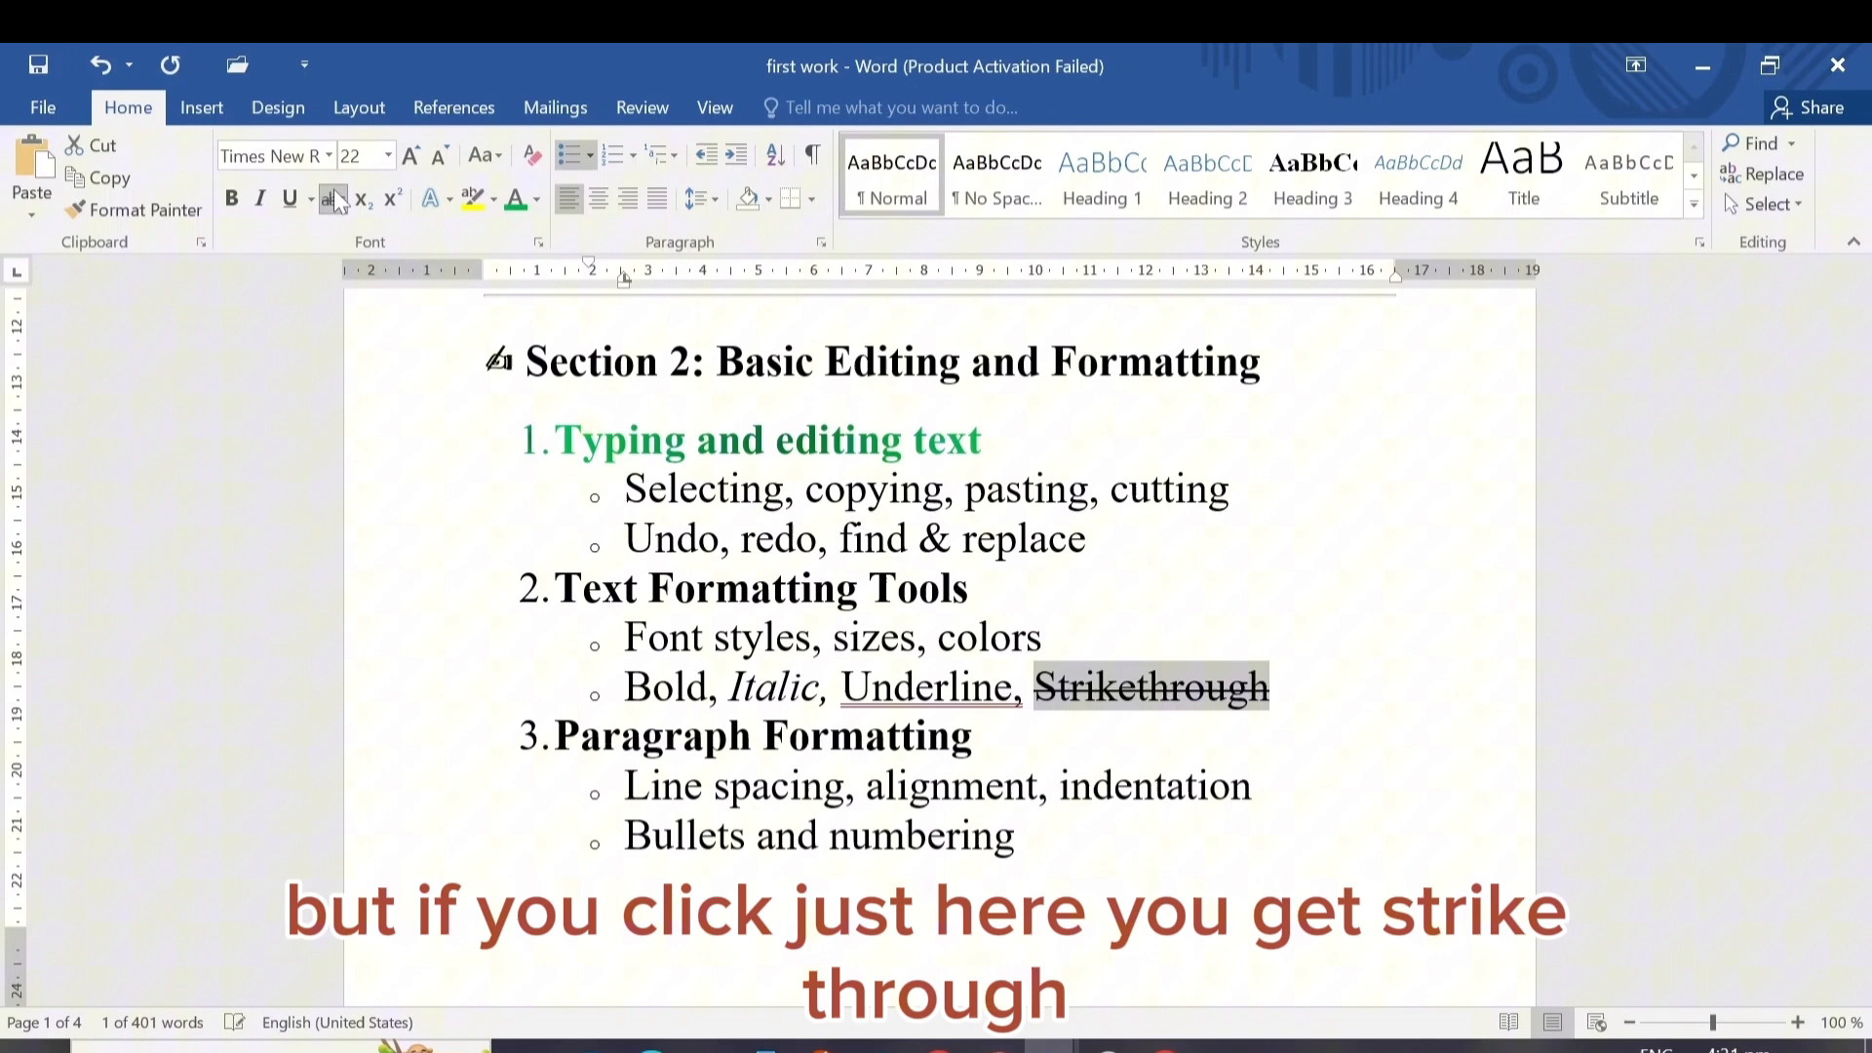
{"action": "left_click", "coordinate": [537, 243]}
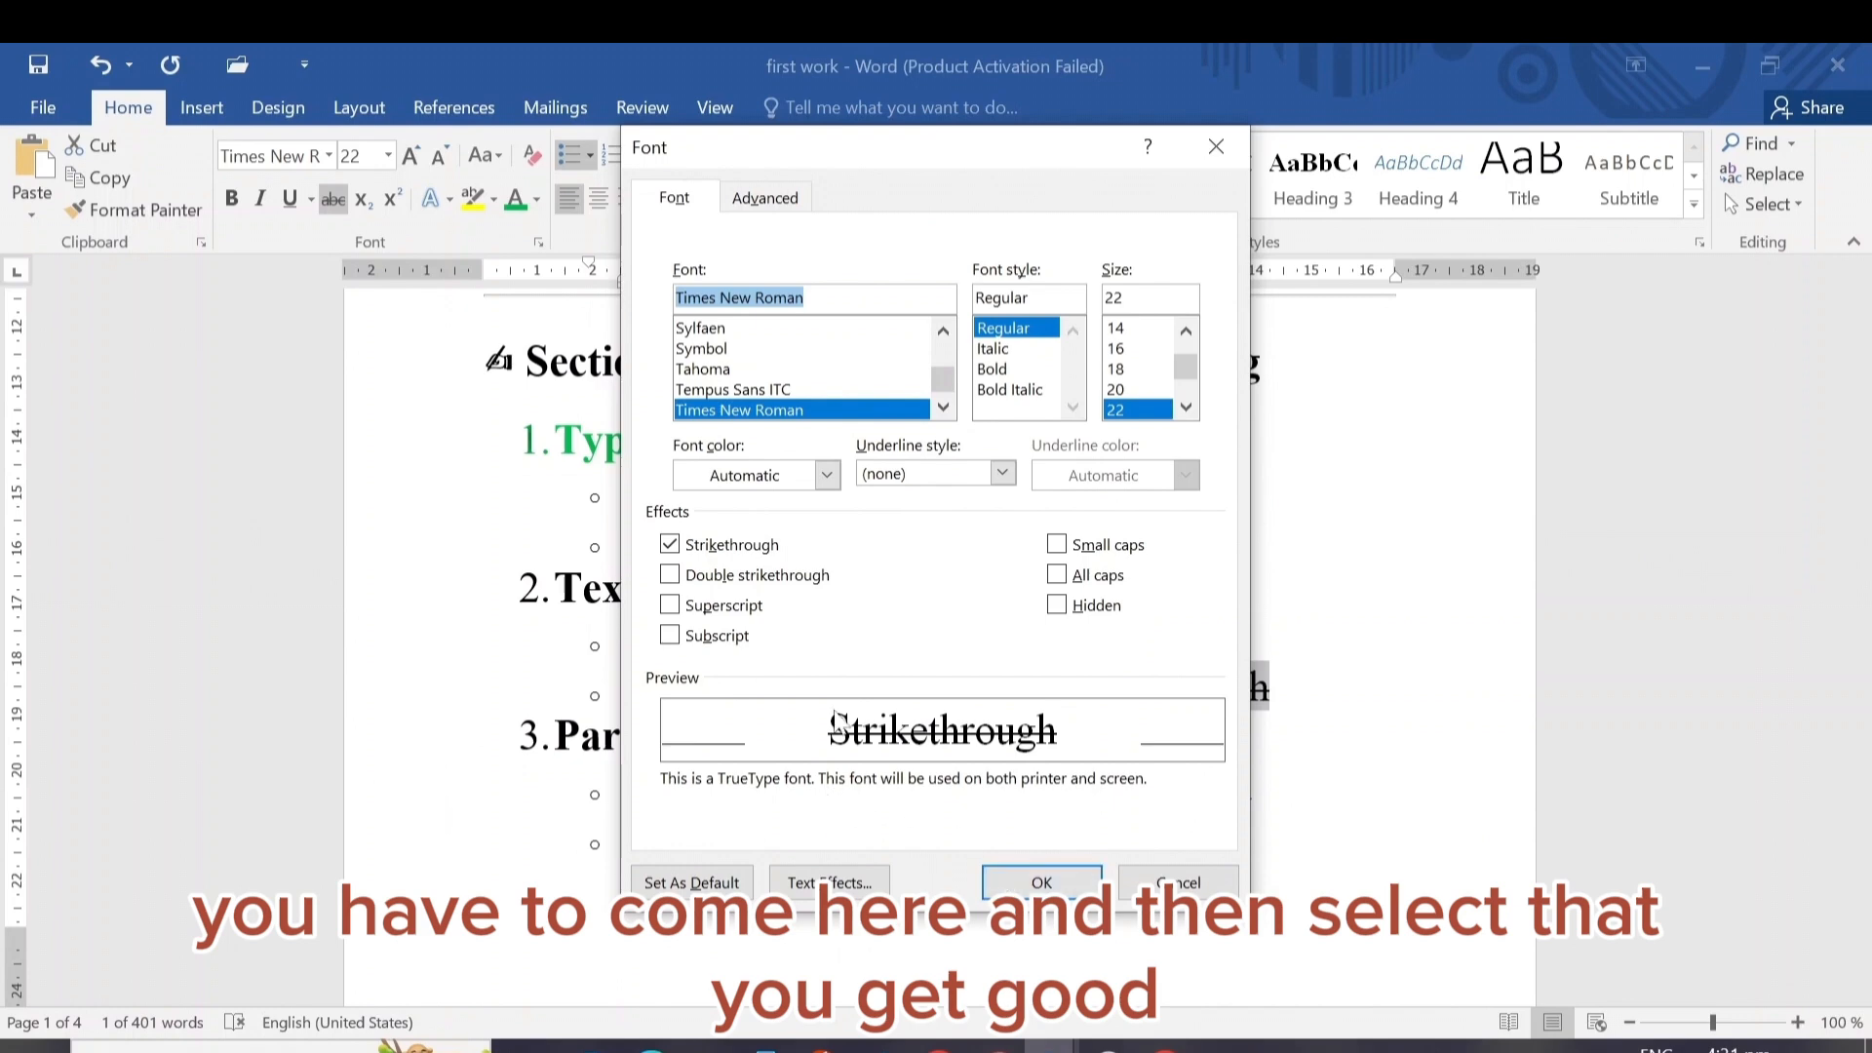
{"action": "left_click", "coordinate": [670, 546]}
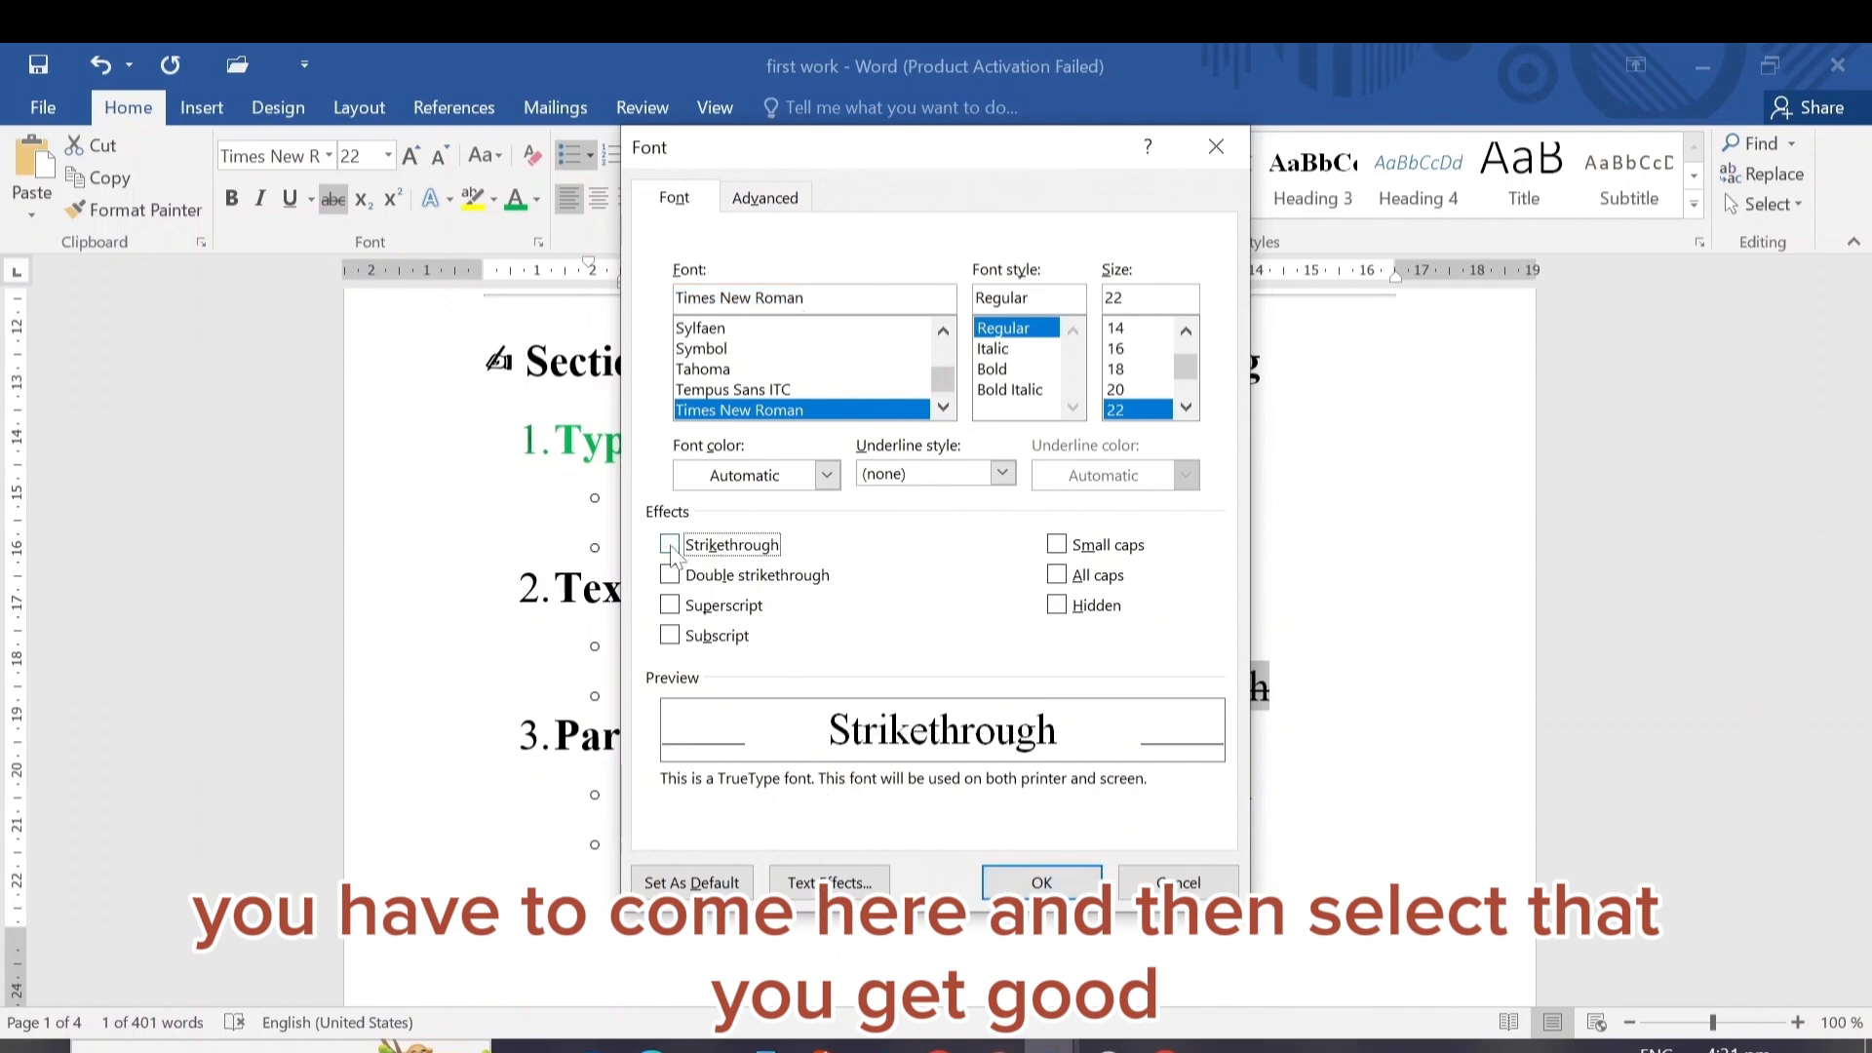
{"action": "left_click", "coordinate": [670, 576]}
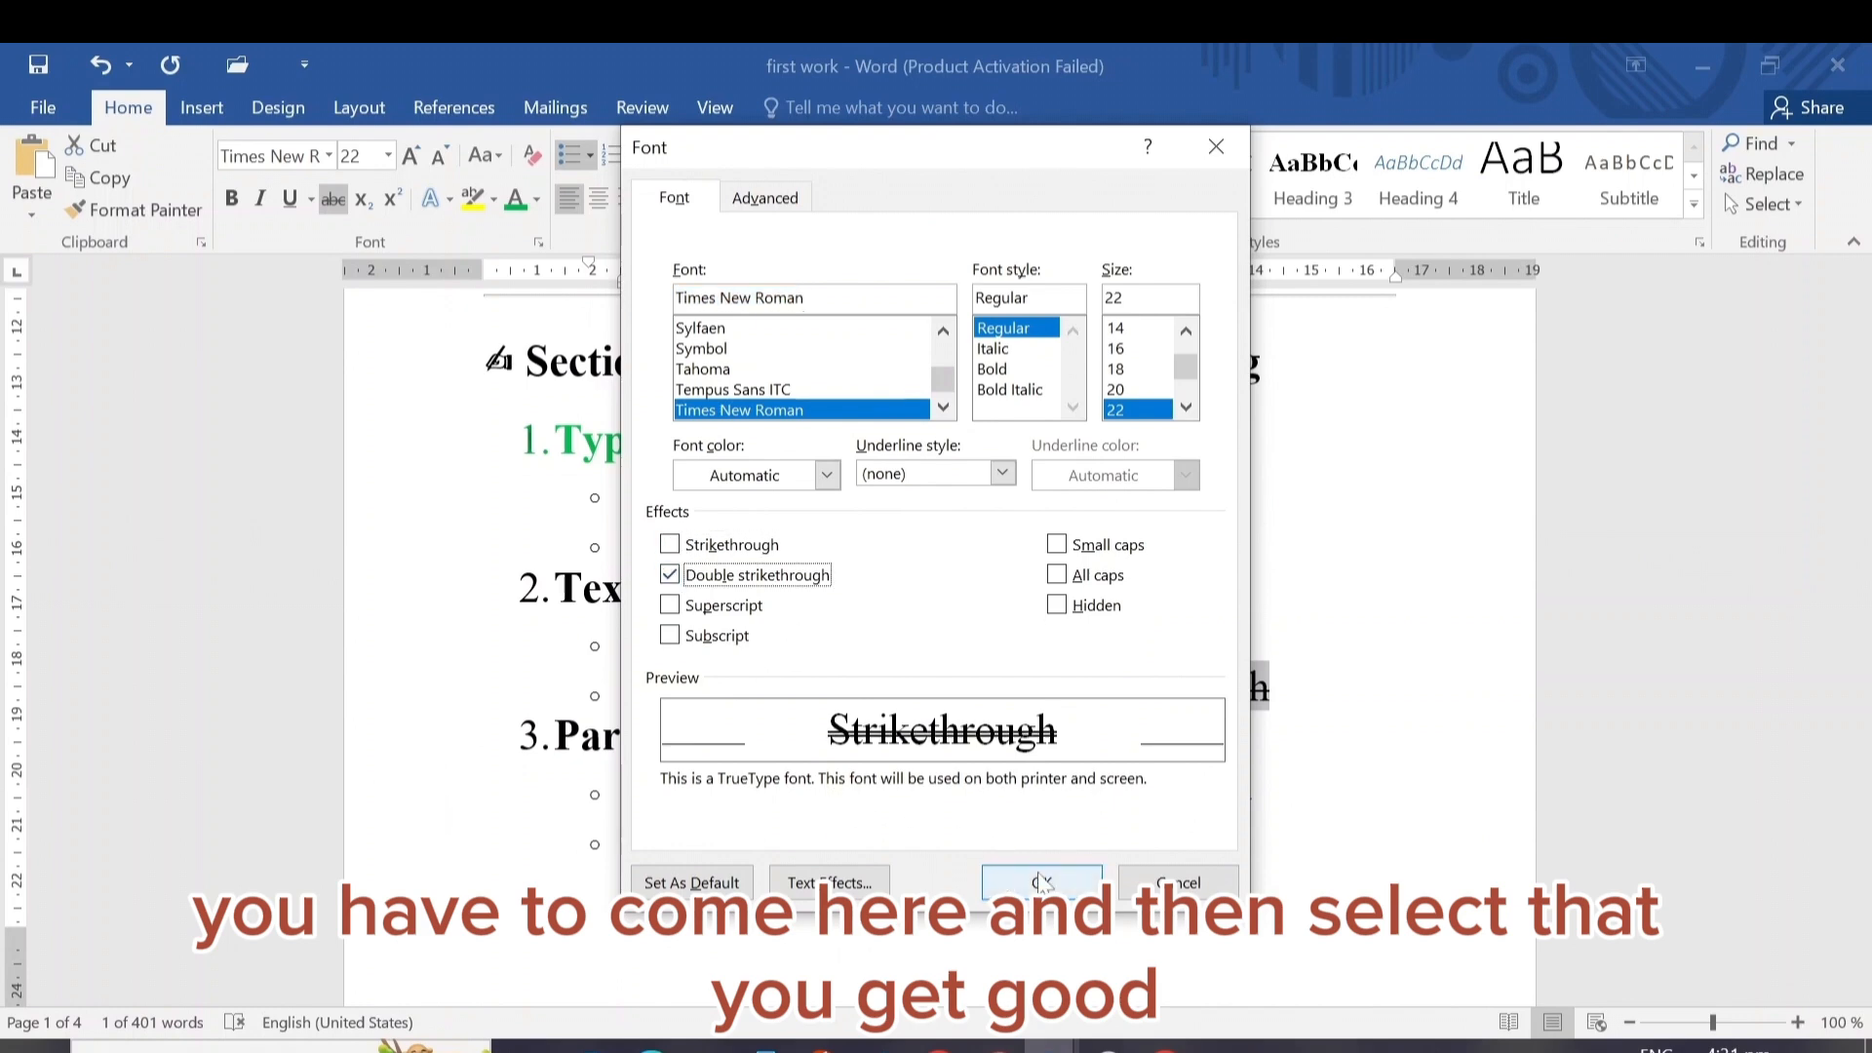
{"action": "left_click", "coordinate": [1035, 880]}
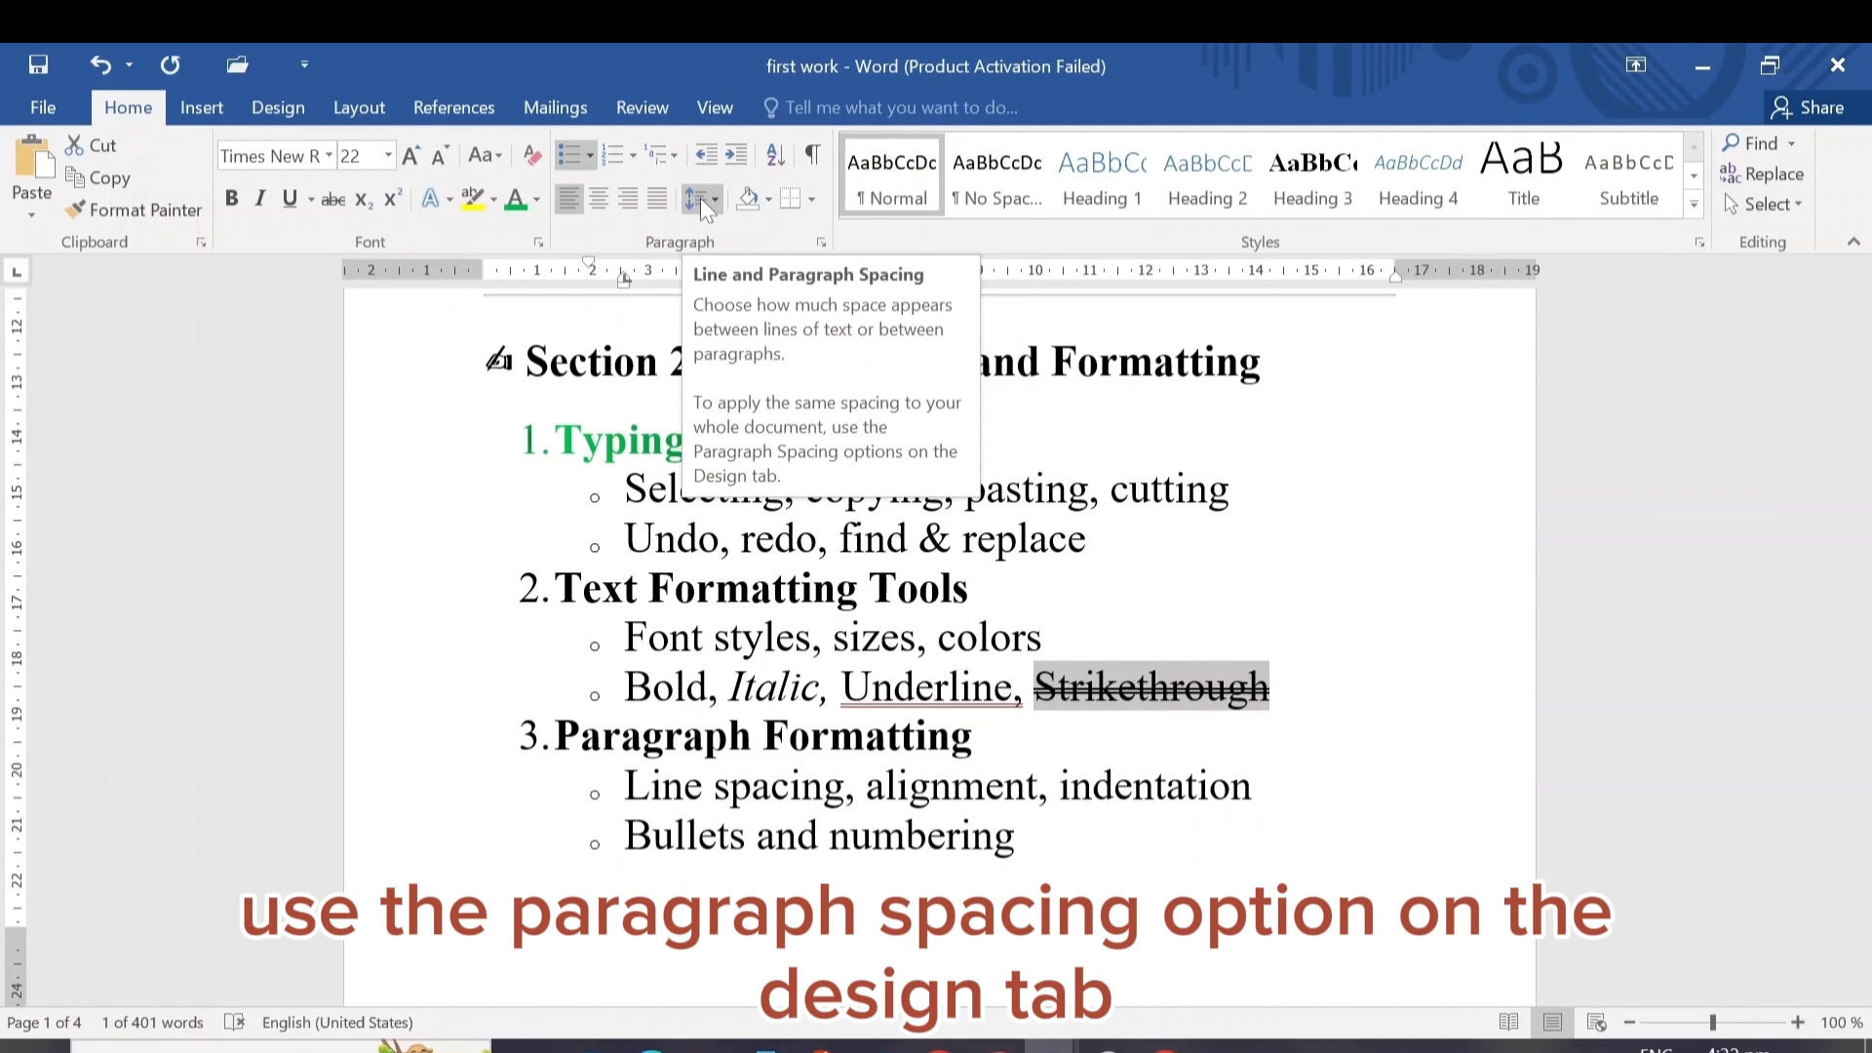
- Examine the built-in document paragraph spacing choices, such as Compact, Tight and Relaxed, without applying any
{"action": "left_click", "coordinate": [277, 113]}
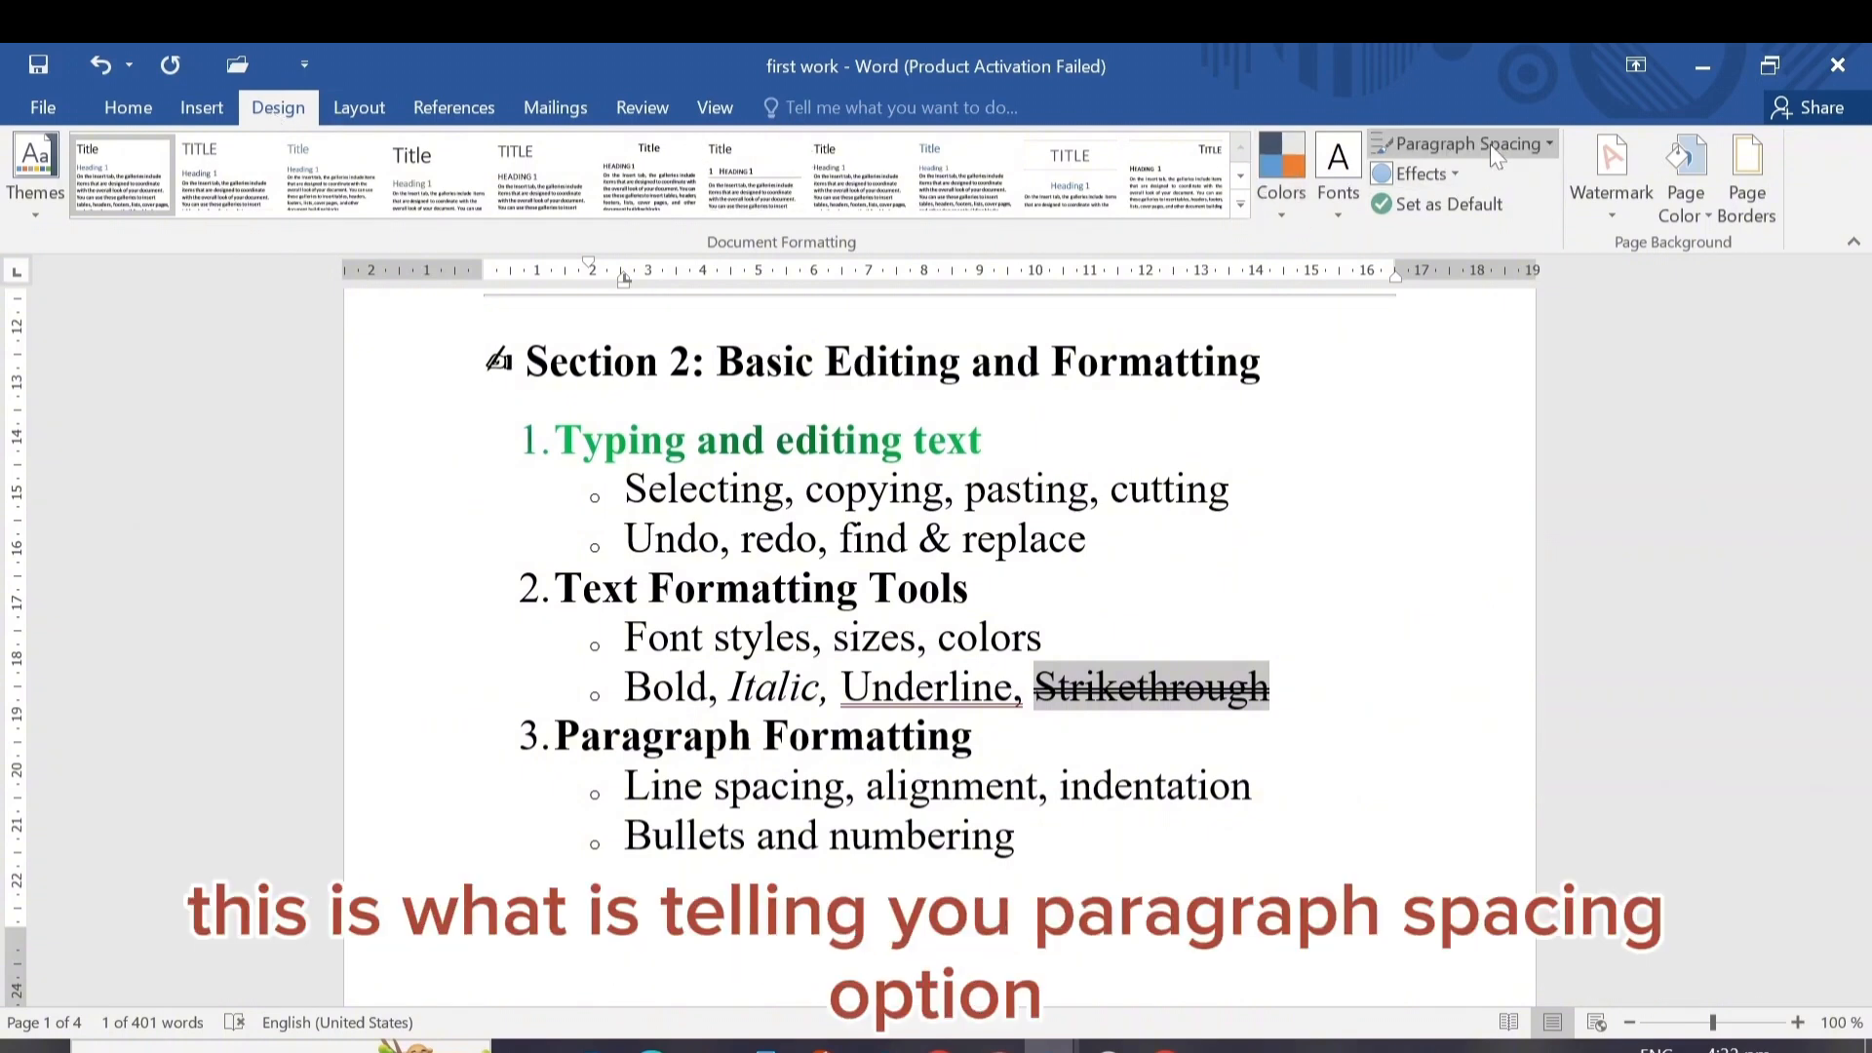
{"action": "left_click", "coordinate": [1550, 142]}
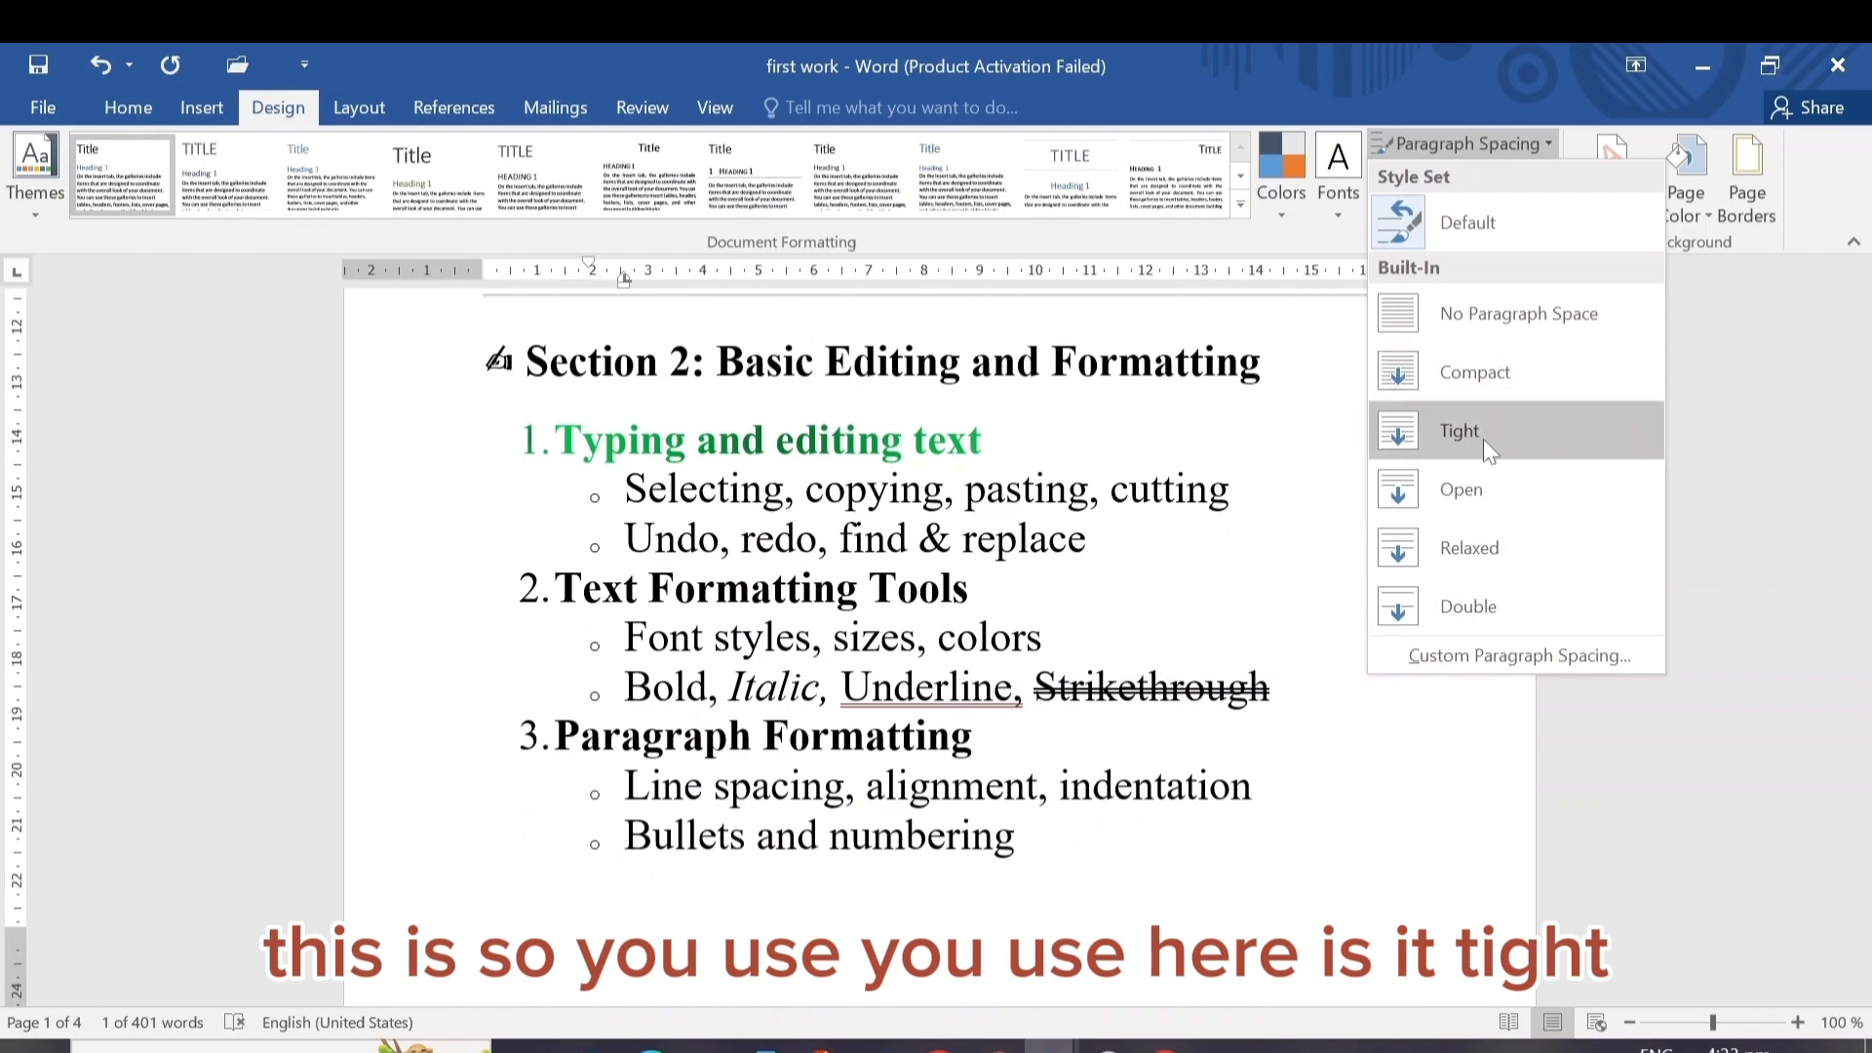
{"action": "left_click", "coordinate": [993, 333]}
- Set the line spacing of the "Bold, Italic, Underline, Strikethrough" bullet to 1.15 and clear the selection
{"action": "left_click", "coordinate": [139, 109]}
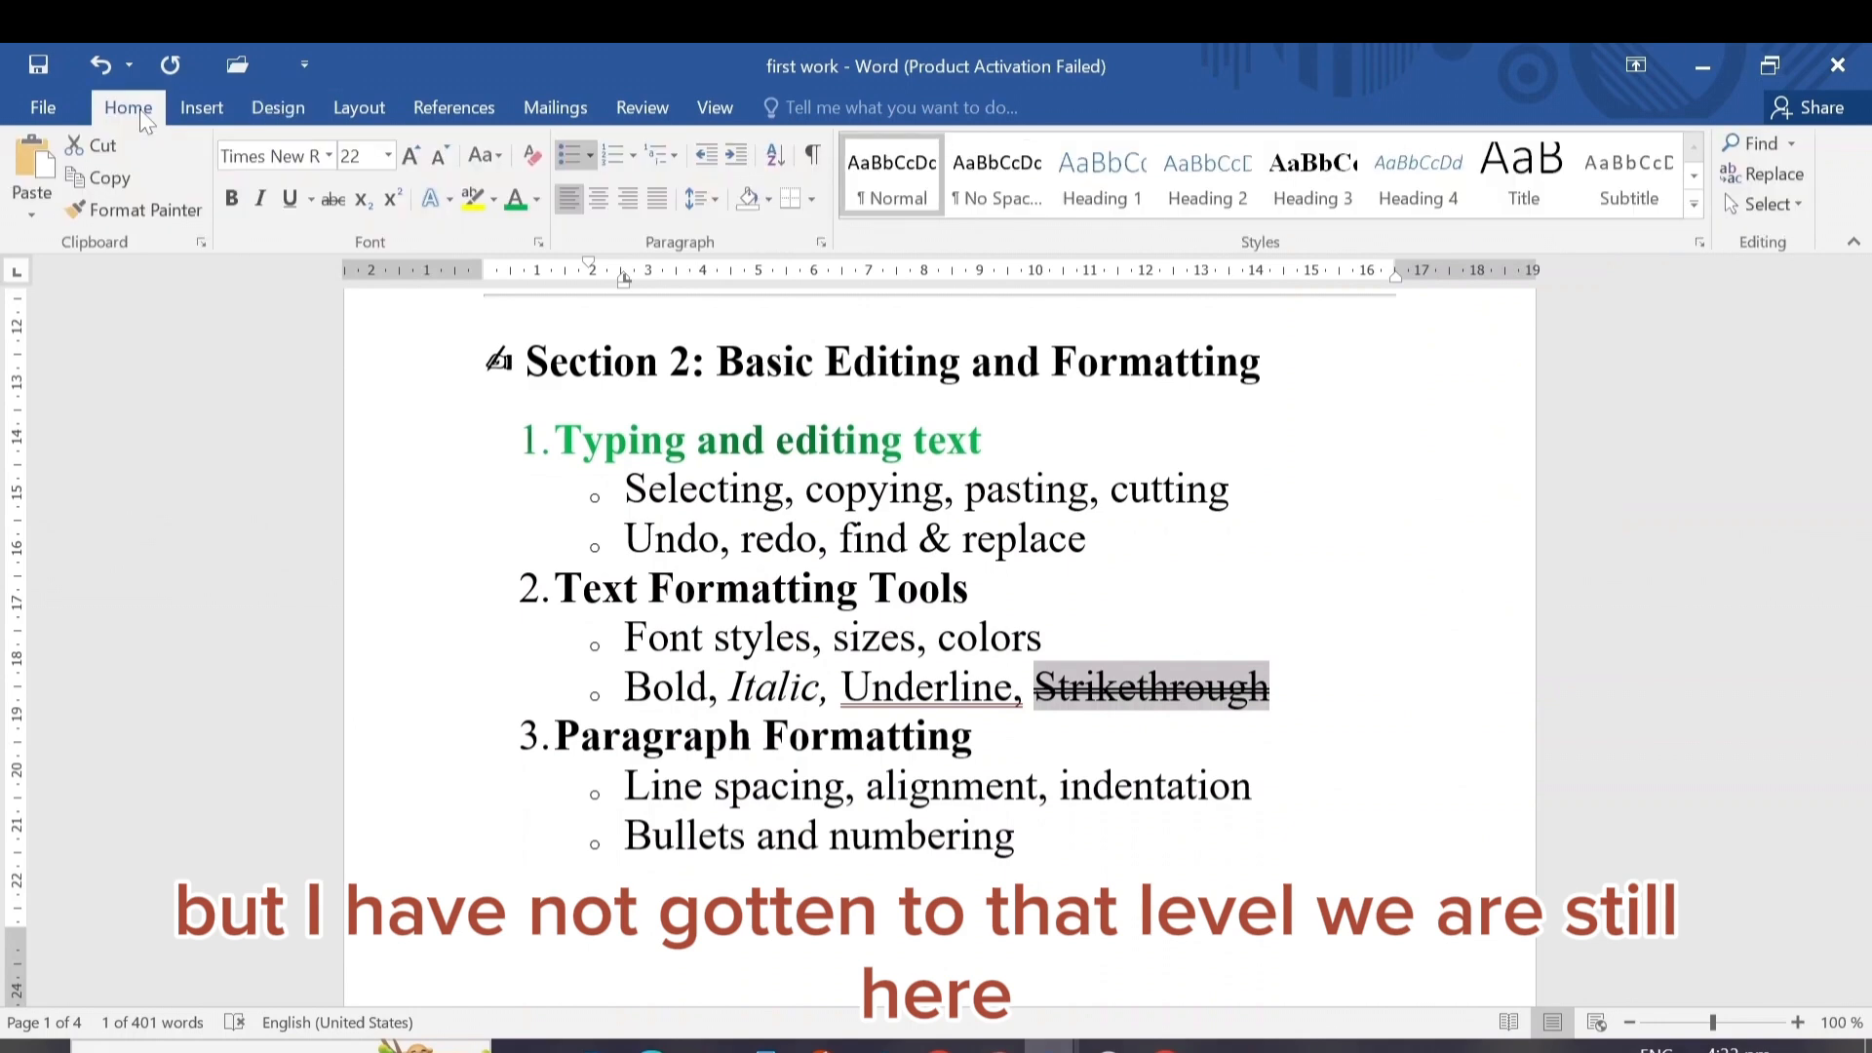
{"action": "left_click", "coordinate": [713, 202]}
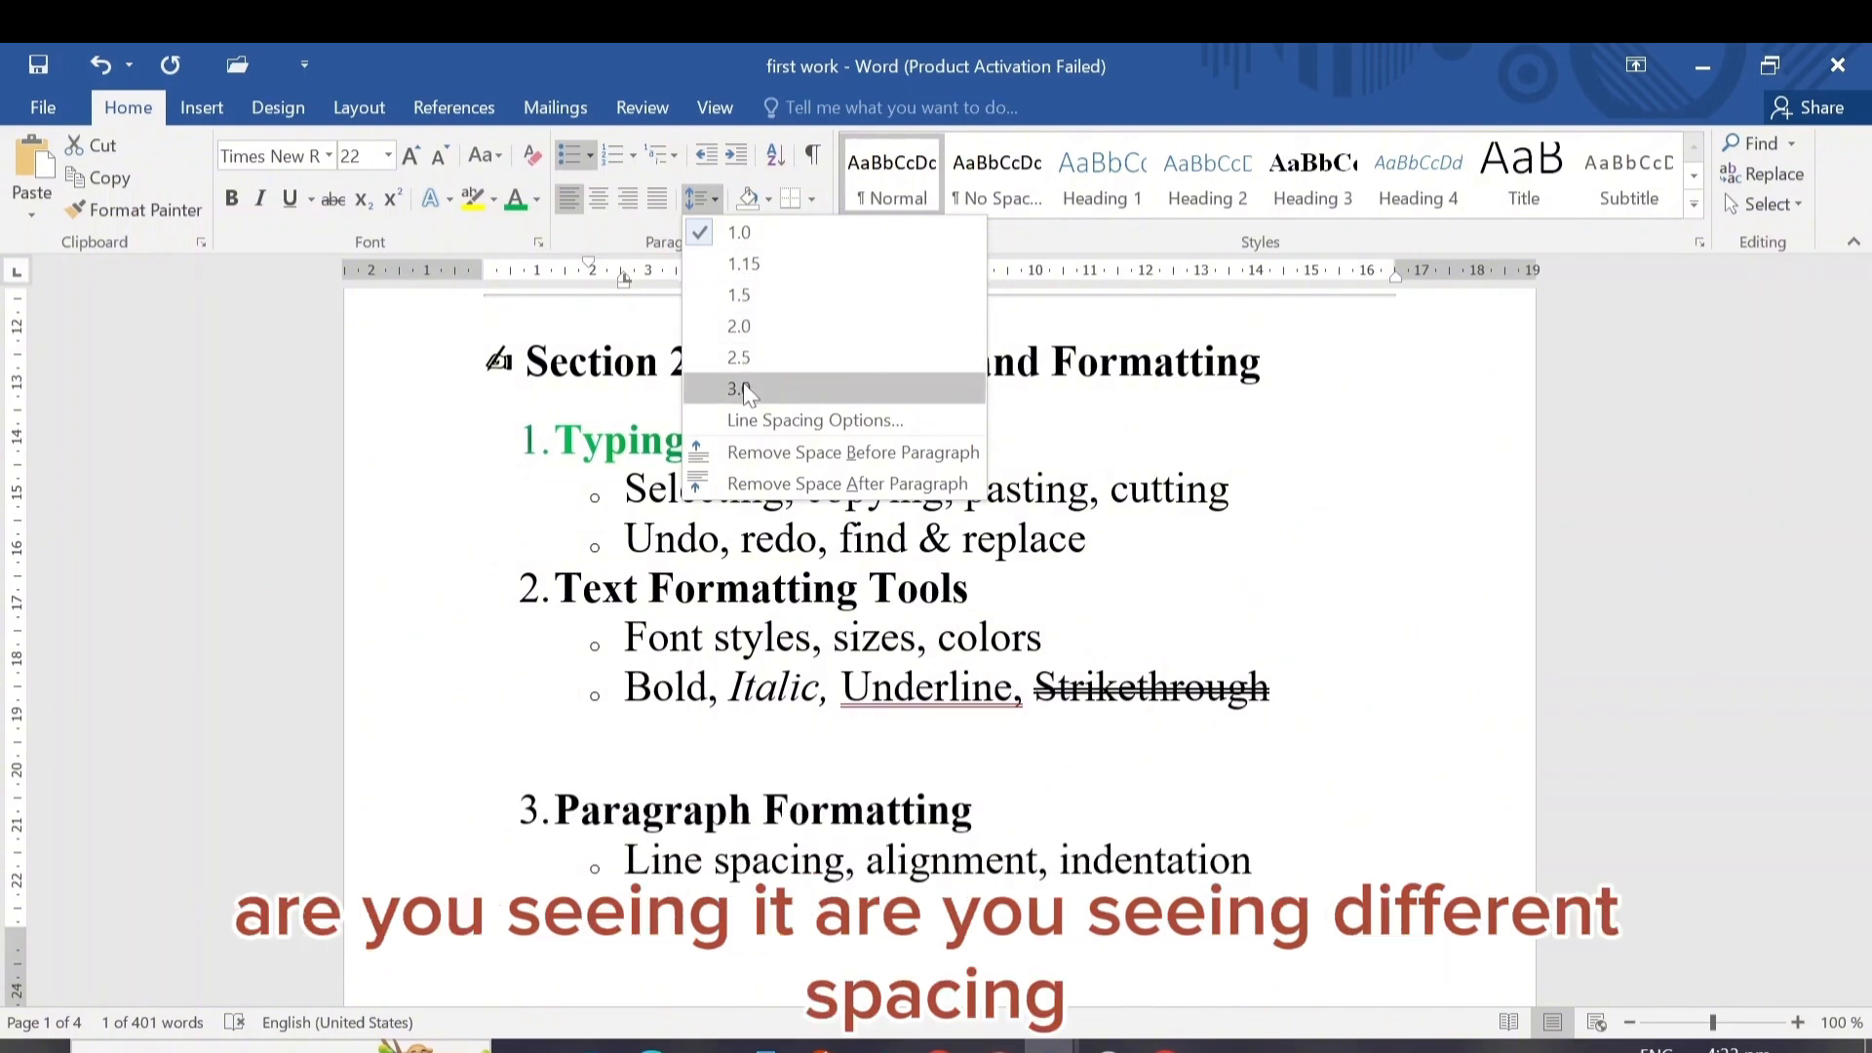
{"action": "left_click", "coordinate": [752, 259]}
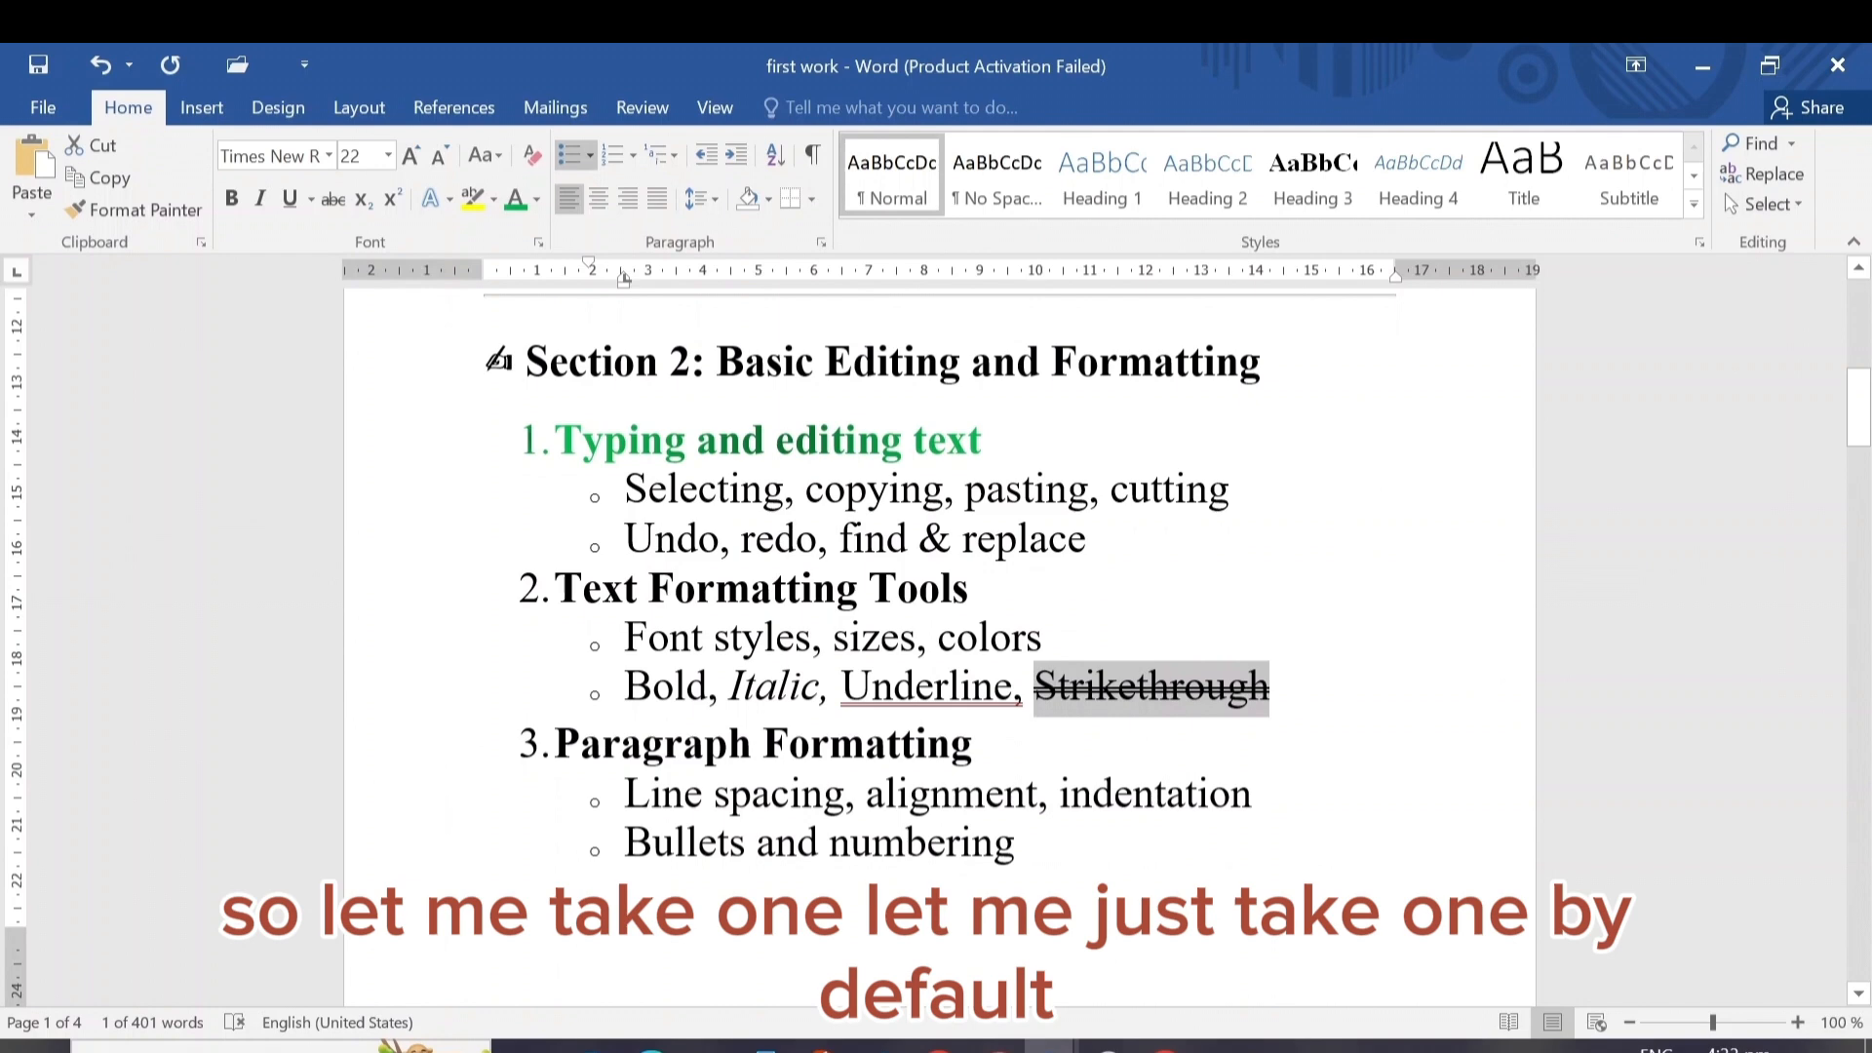
{"action": "left_click_drag", "start_coordinate": [625, 687], "coordinate": [1285, 687]}
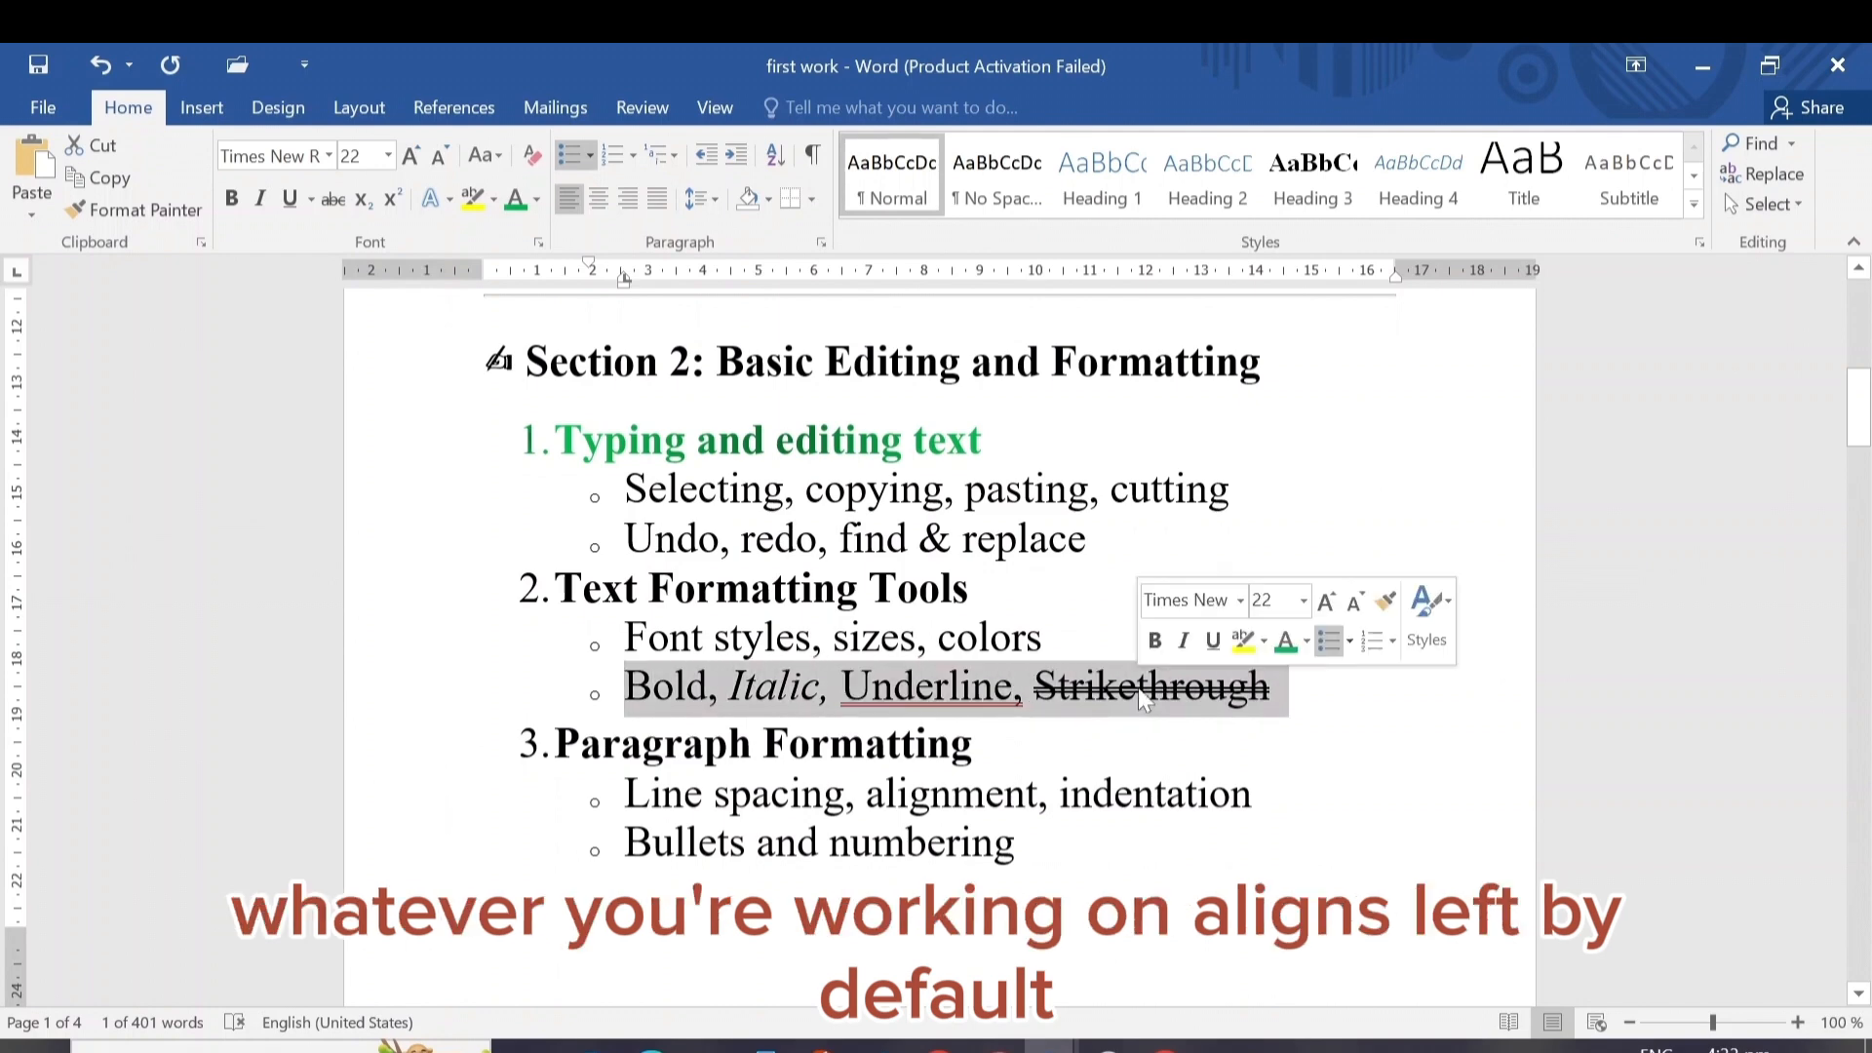
{"action": "left_click", "coordinate": [976, 744]}
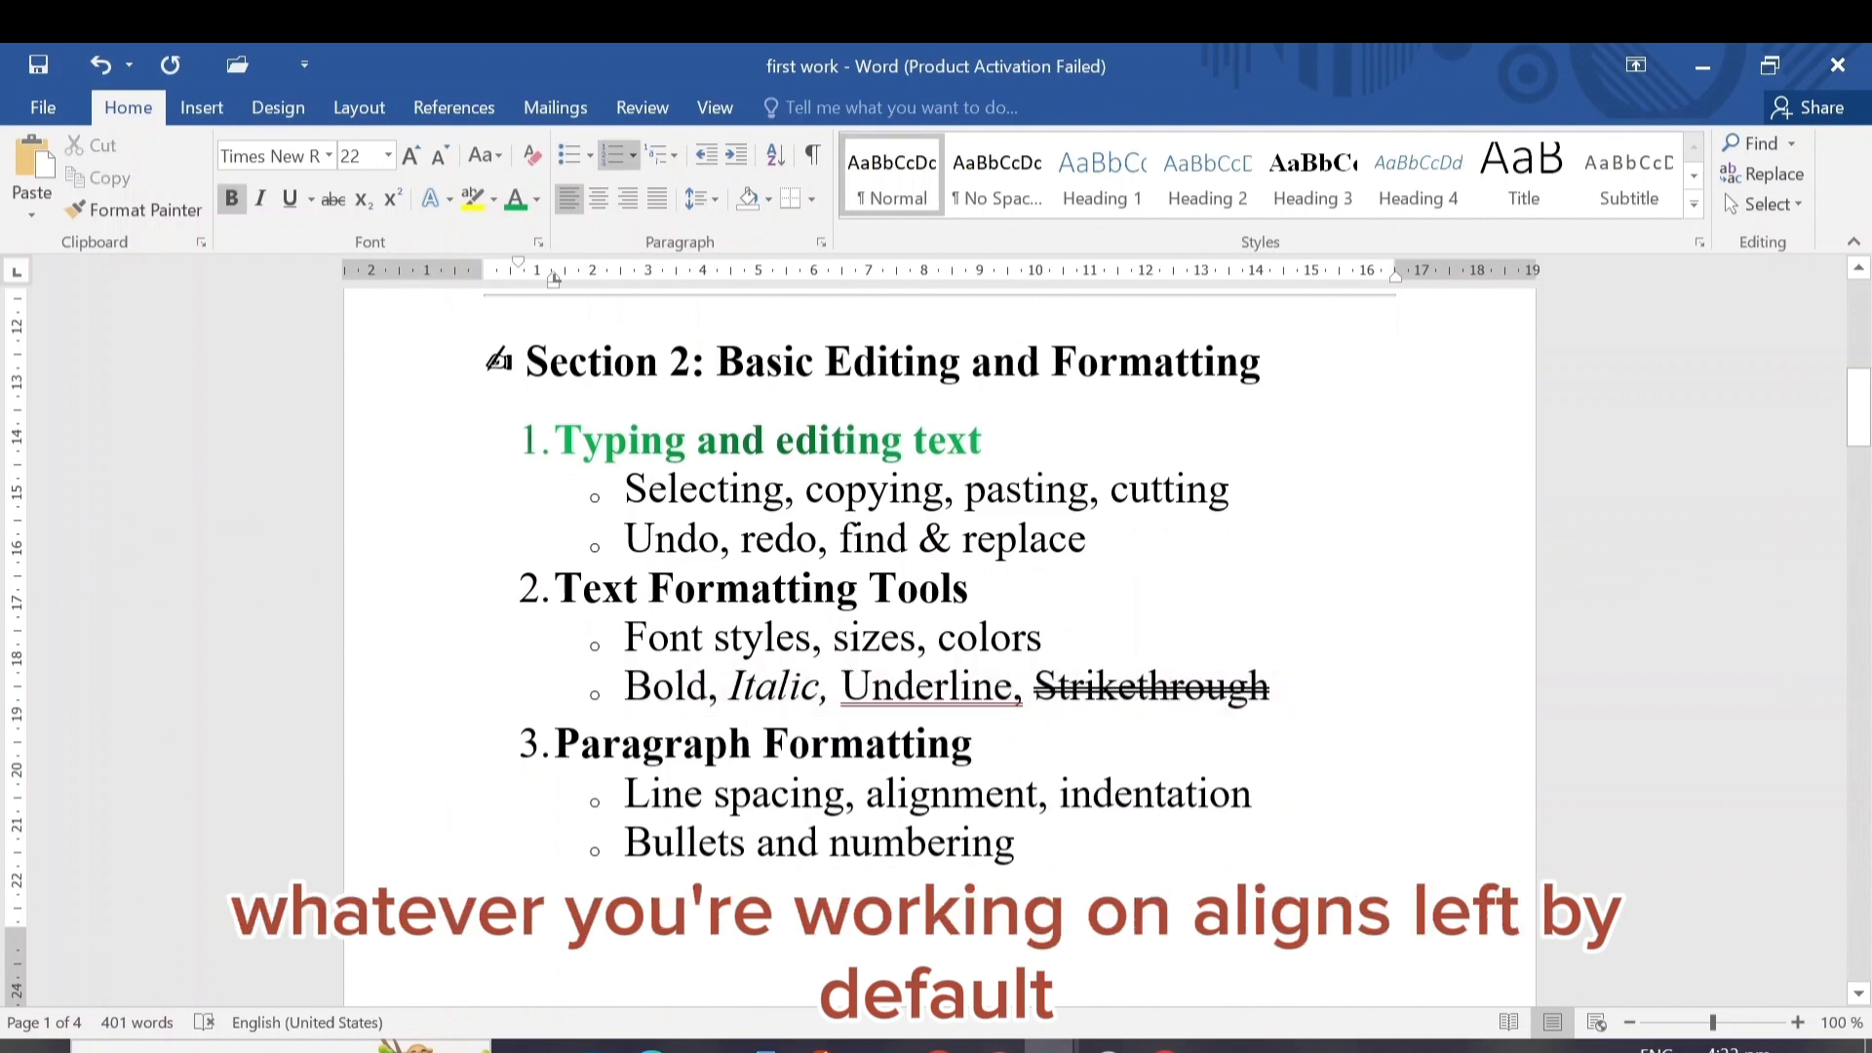
- Justify the two bullets under "Paragraph Formatting", trying center and right alignment on them first
{"action": "left_click_drag", "start_coordinate": [625, 795], "coordinate": [1268, 796]}
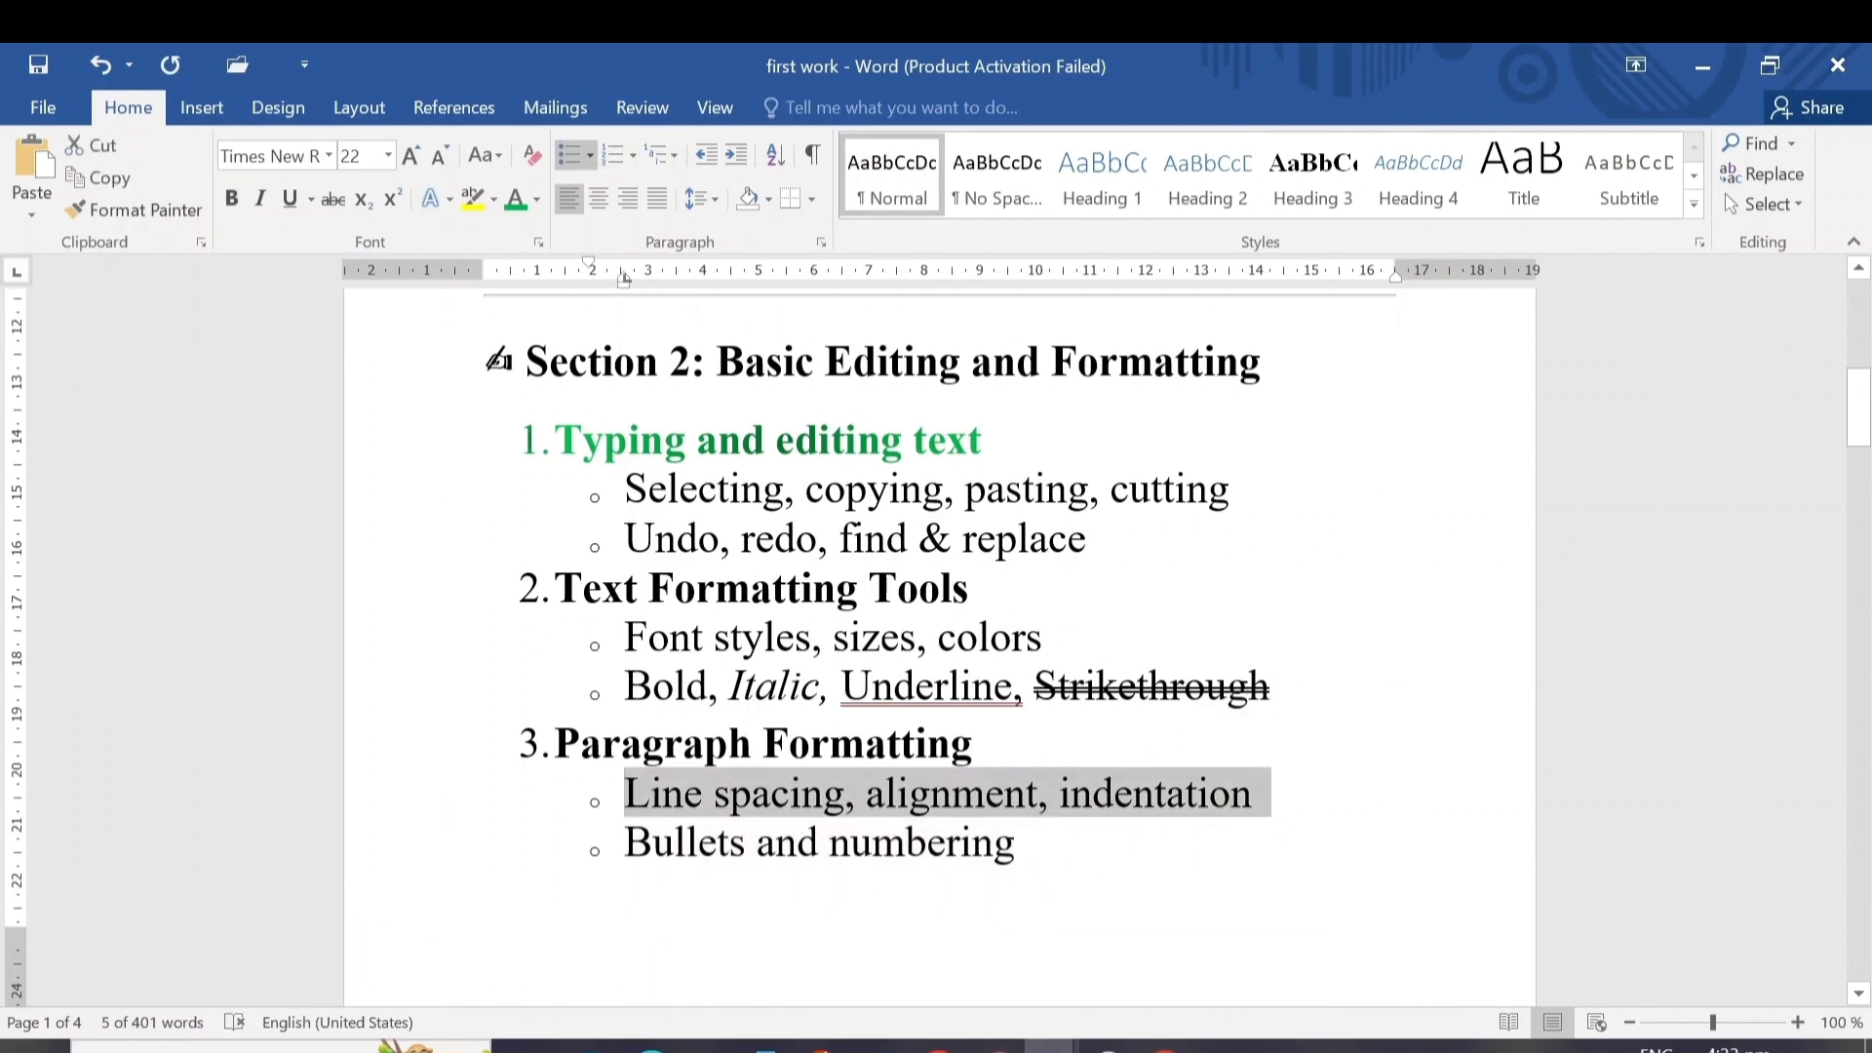
{"action": "left_click_drag", "start_coordinate": [1016, 846], "coordinate": [626, 796]}
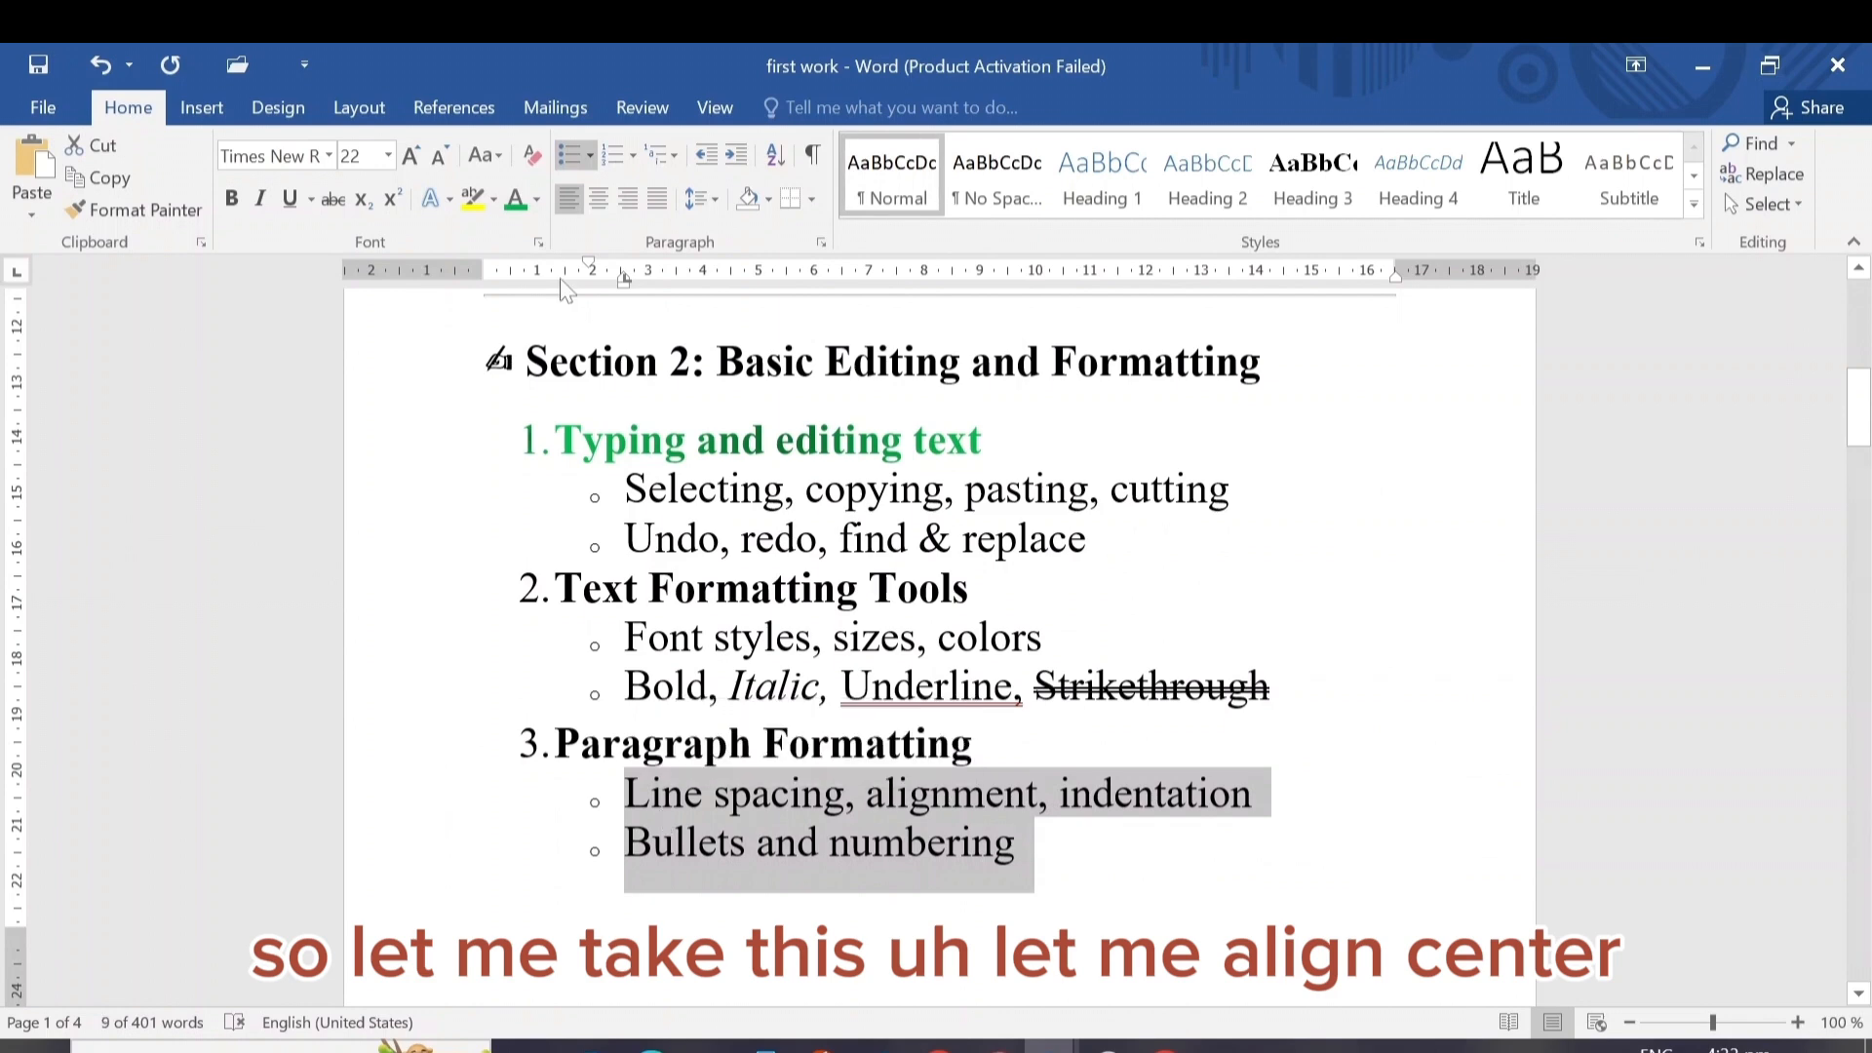
{"action": "left_click", "coordinate": [598, 198]}
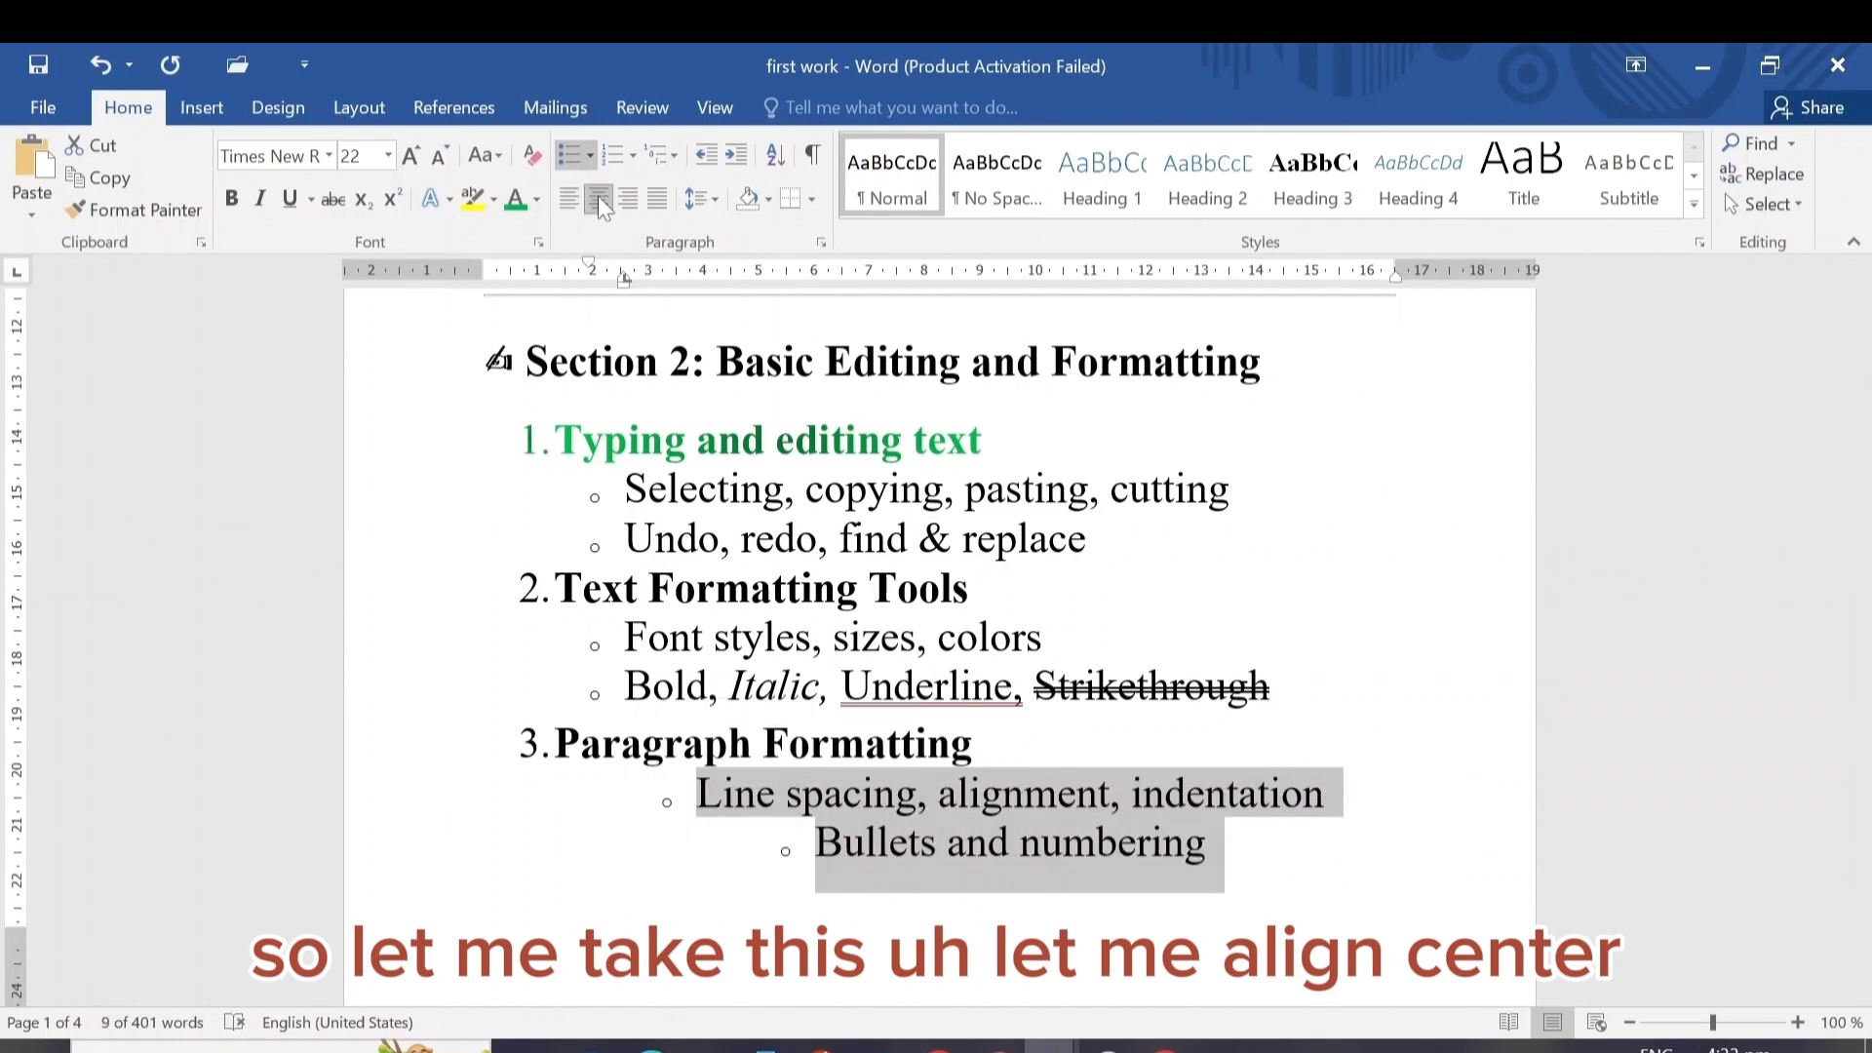
{"action": "left_click", "coordinate": [626, 199]}
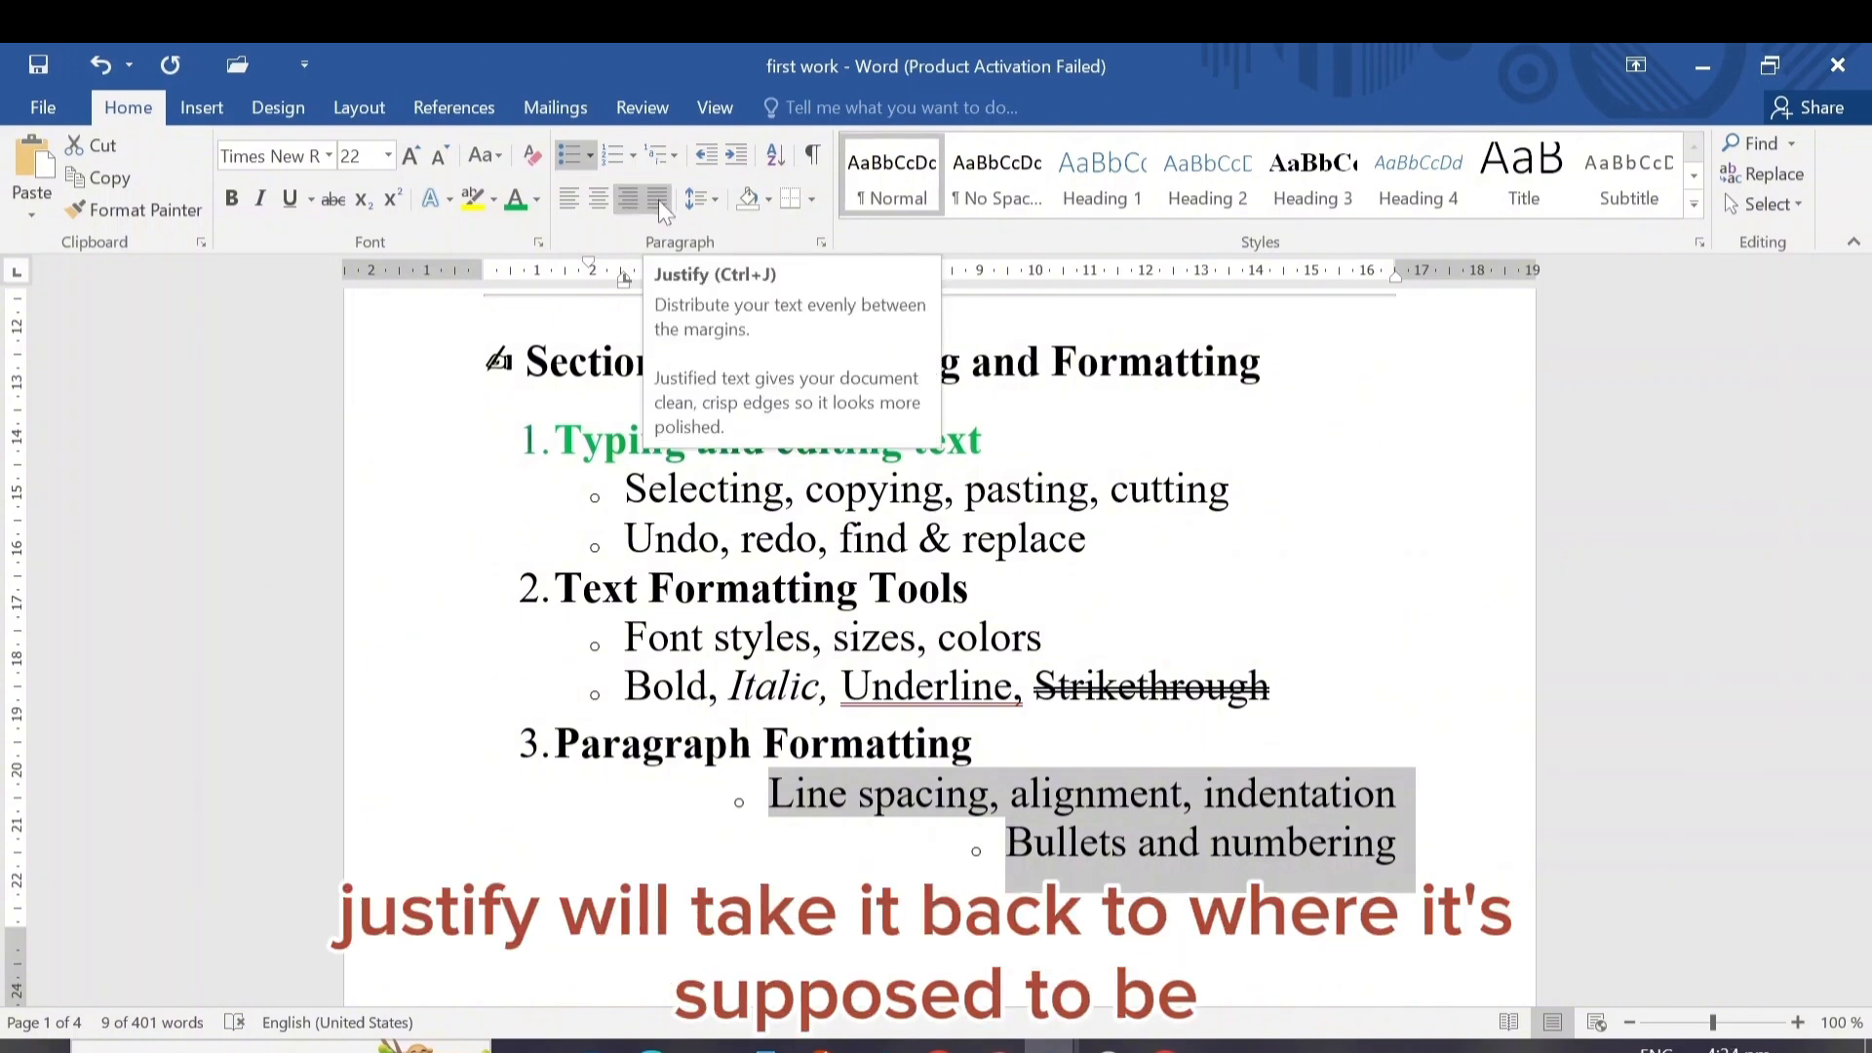
{"action": "left_click", "coordinate": [658, 201]}
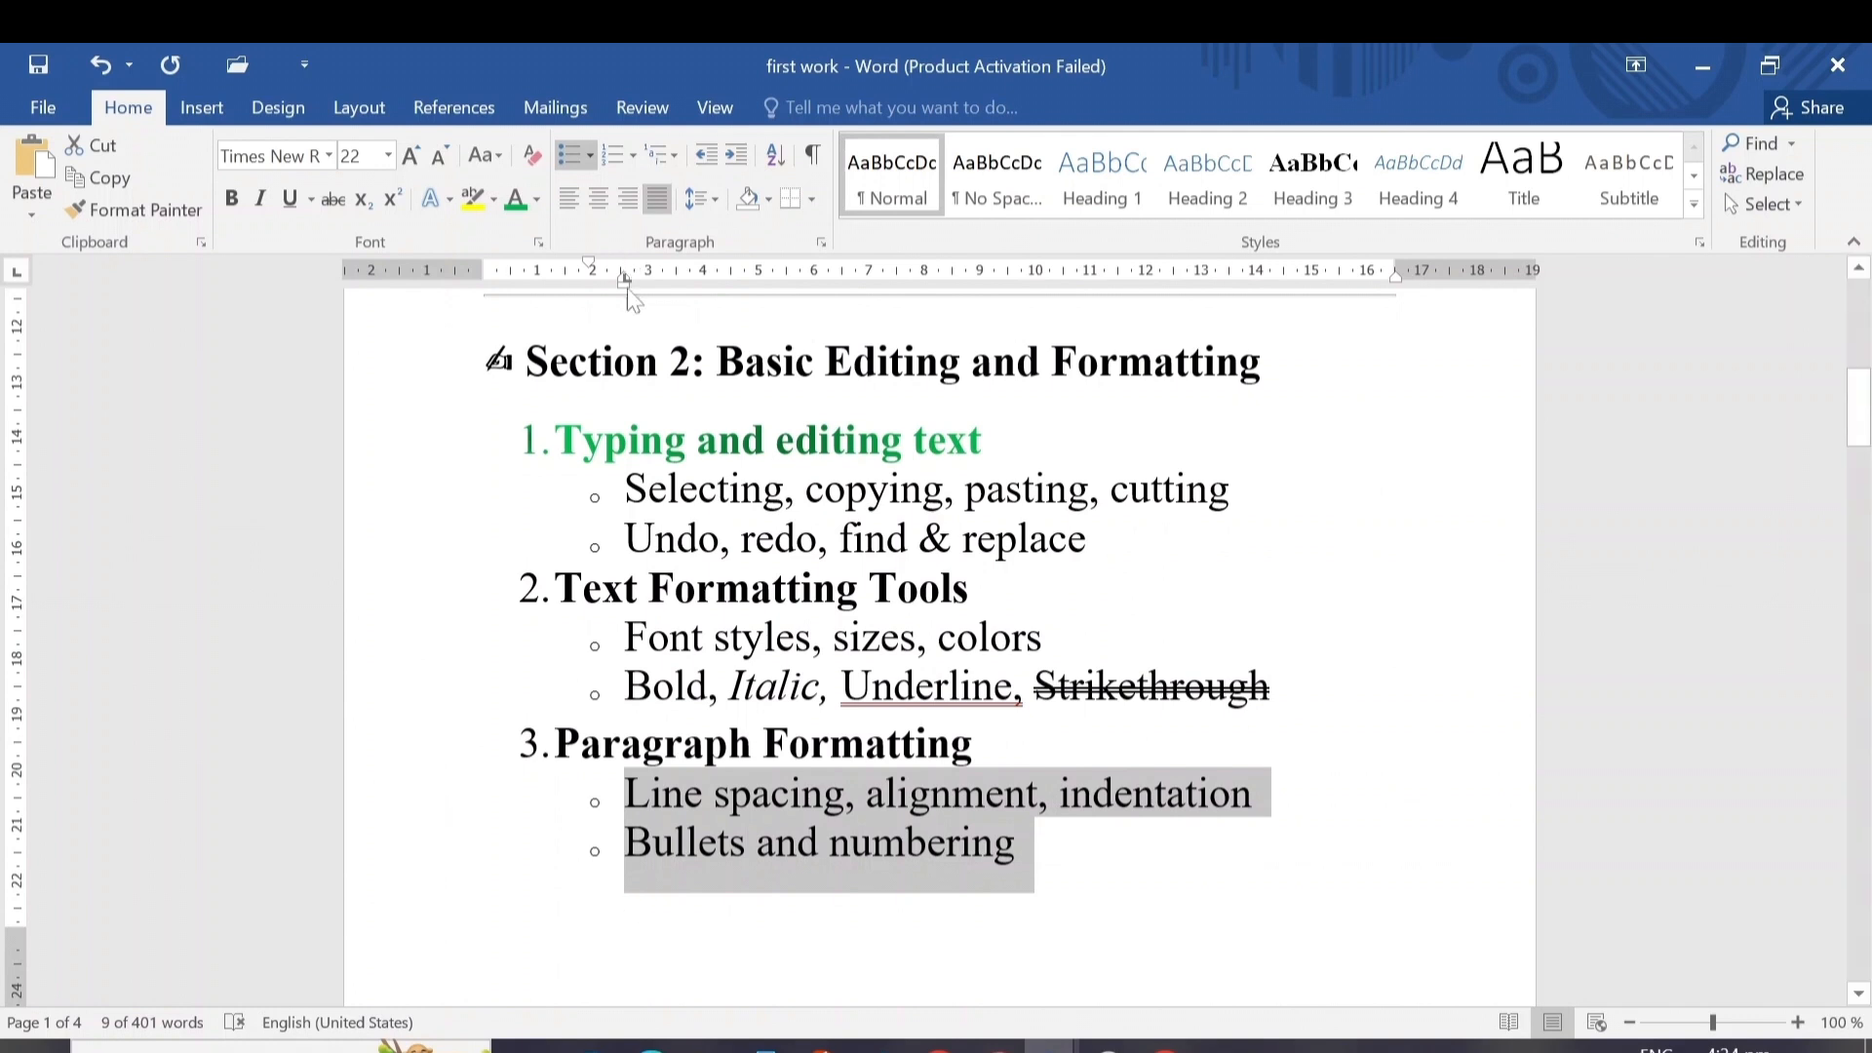
- Move the two bullets' tab stop to about the 2 mark on the ruler, nudge their indent slightly left, and clear the selection
{"action": "mouse_move", "coordinate": [624, 281]}
{"action": "left_mouse_down"}
{"action": "mouse_move", "coordinate": [481, 286]}
{"action": "mouse_move", "coordinate": [624, 282]}
{"action": "left_mouse_up"}
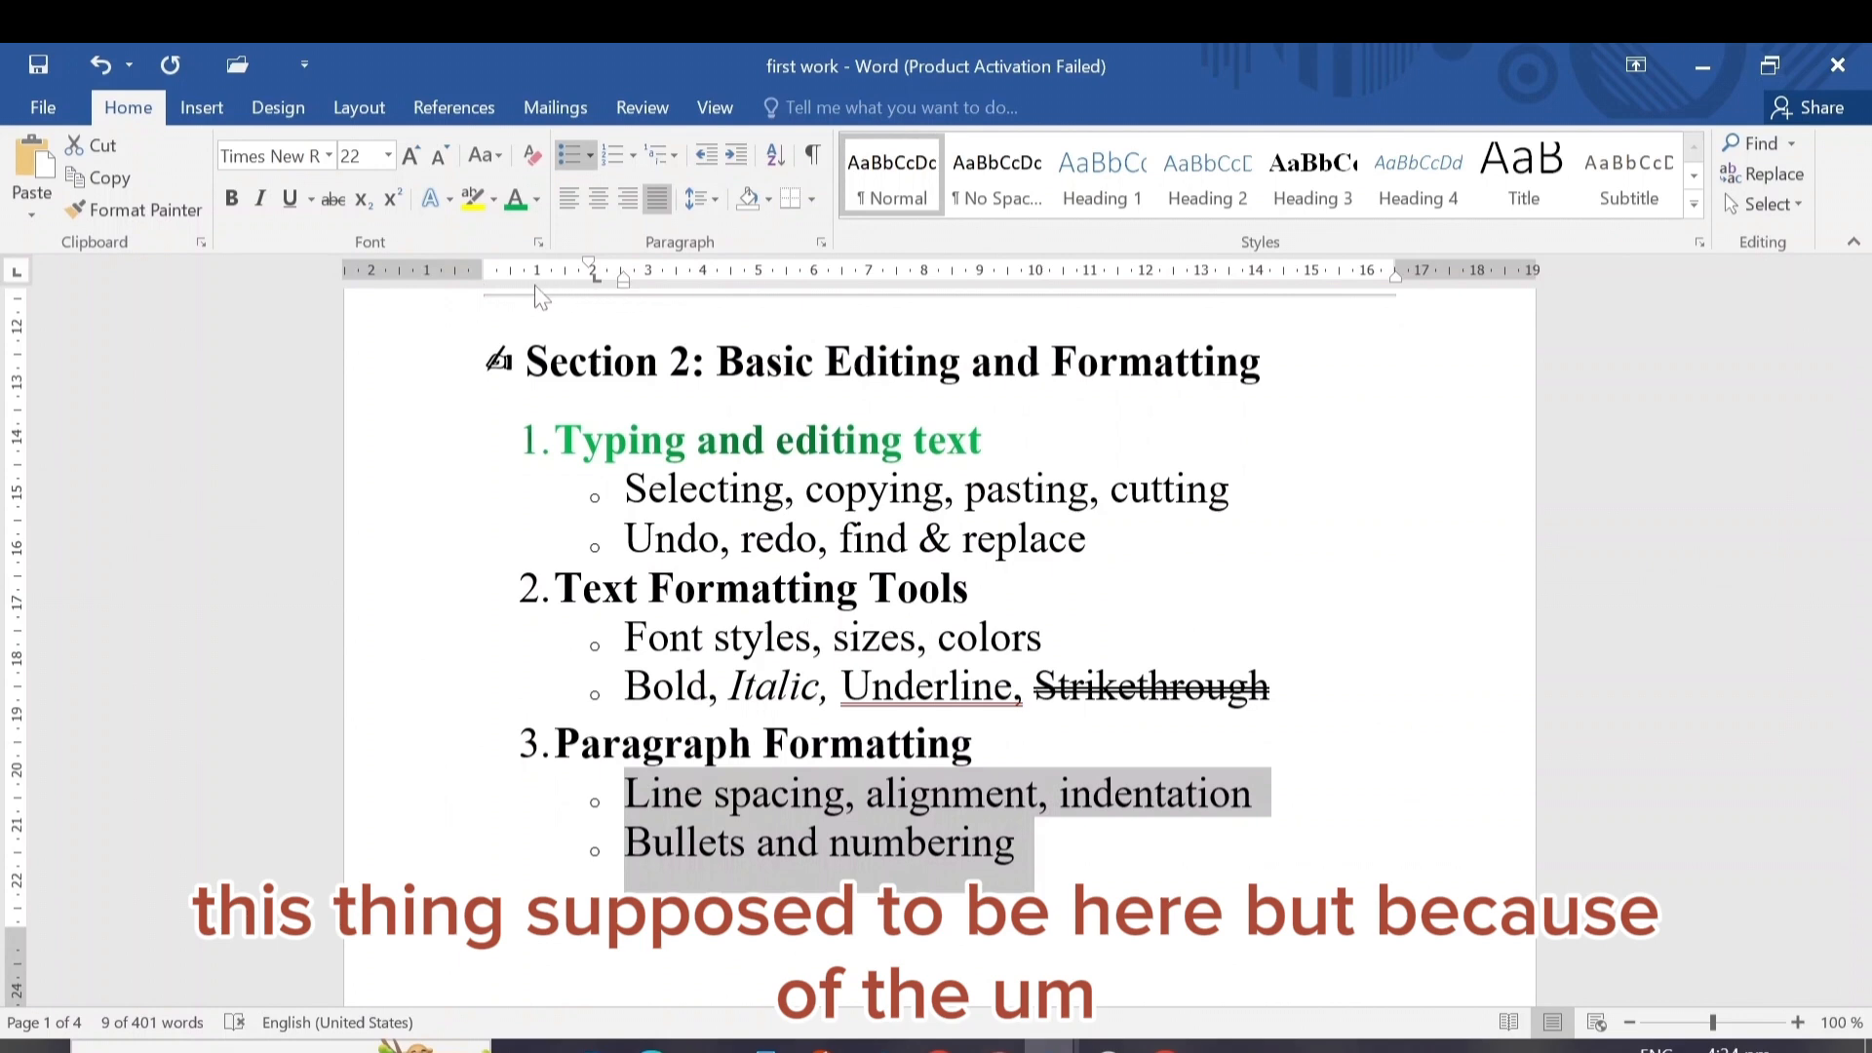
{"action": "mouse_move", "coordinate": [627, 284]}
{"action": "left_mouse_down"}
{"action": "mouse_move", "coordinate": [351, 318]}
{"action": "mouse_move", "coordinate": [621, 308]}
{"action": "left_mouse_up"}
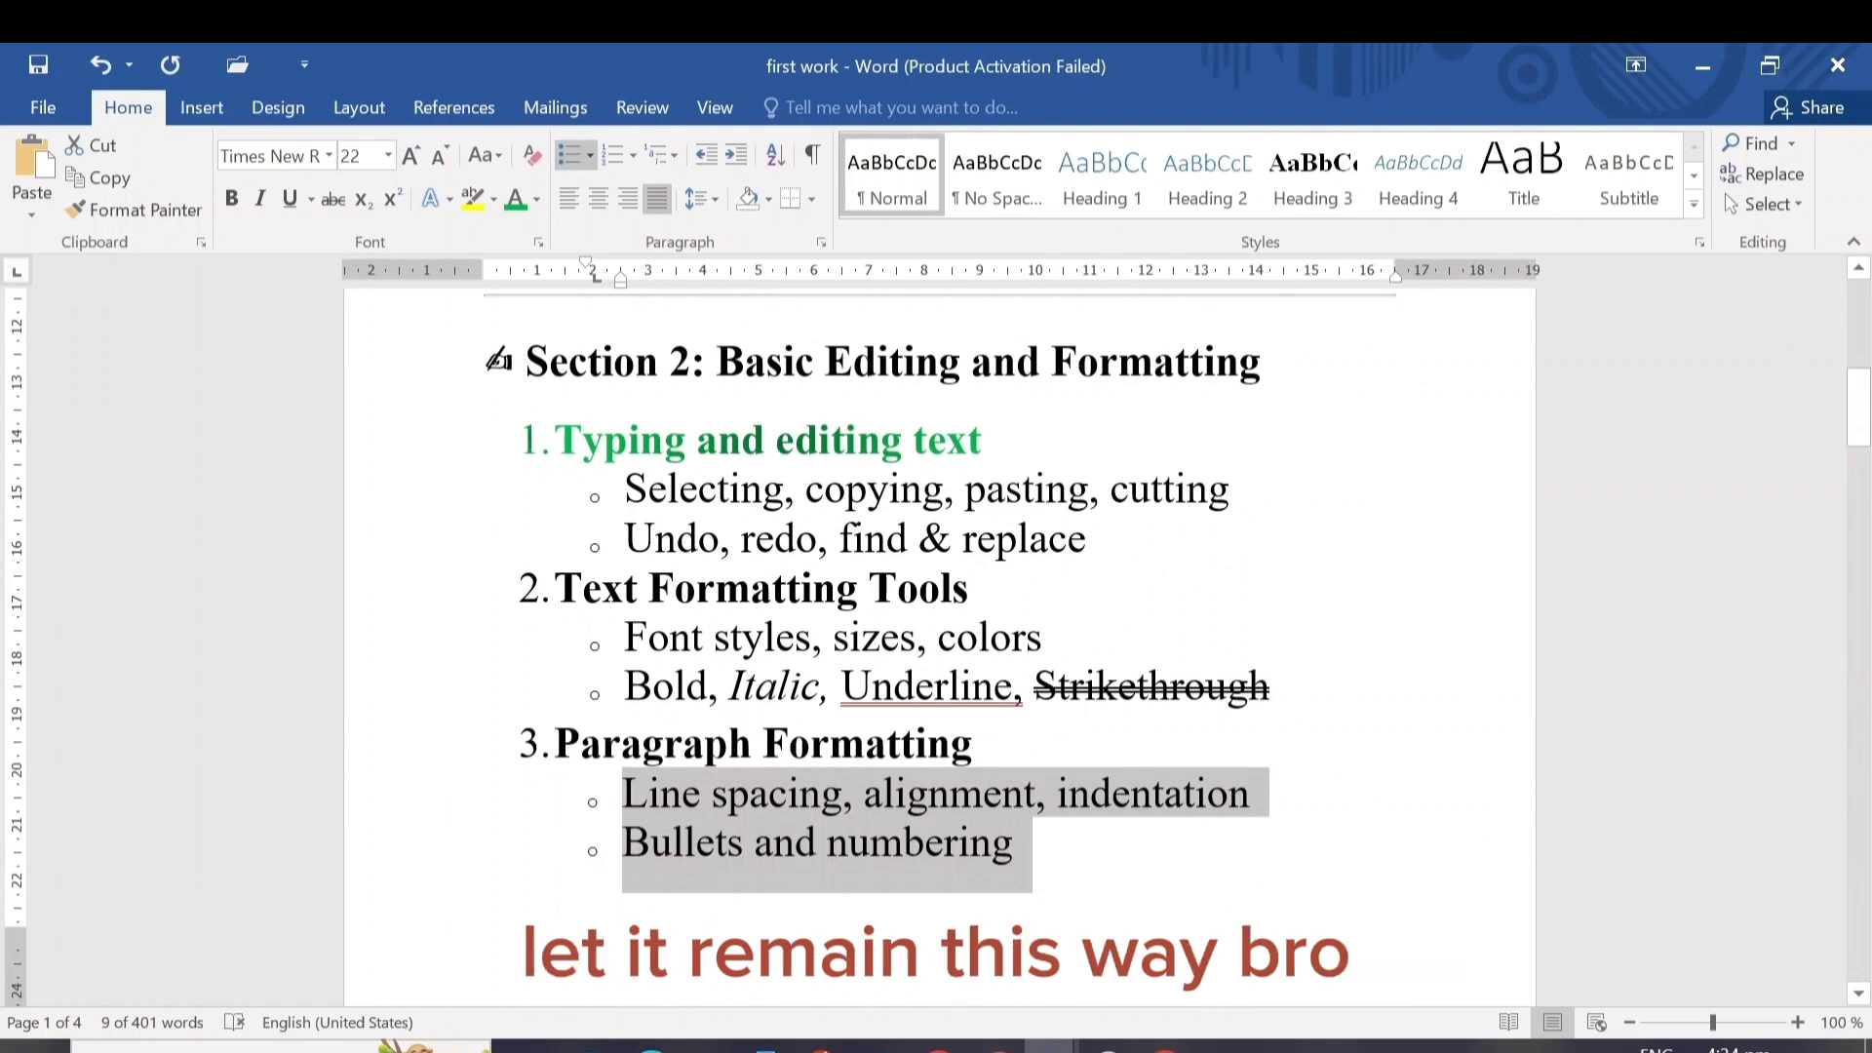
{"action": "left_click", "coordinate": [1022, 846]}
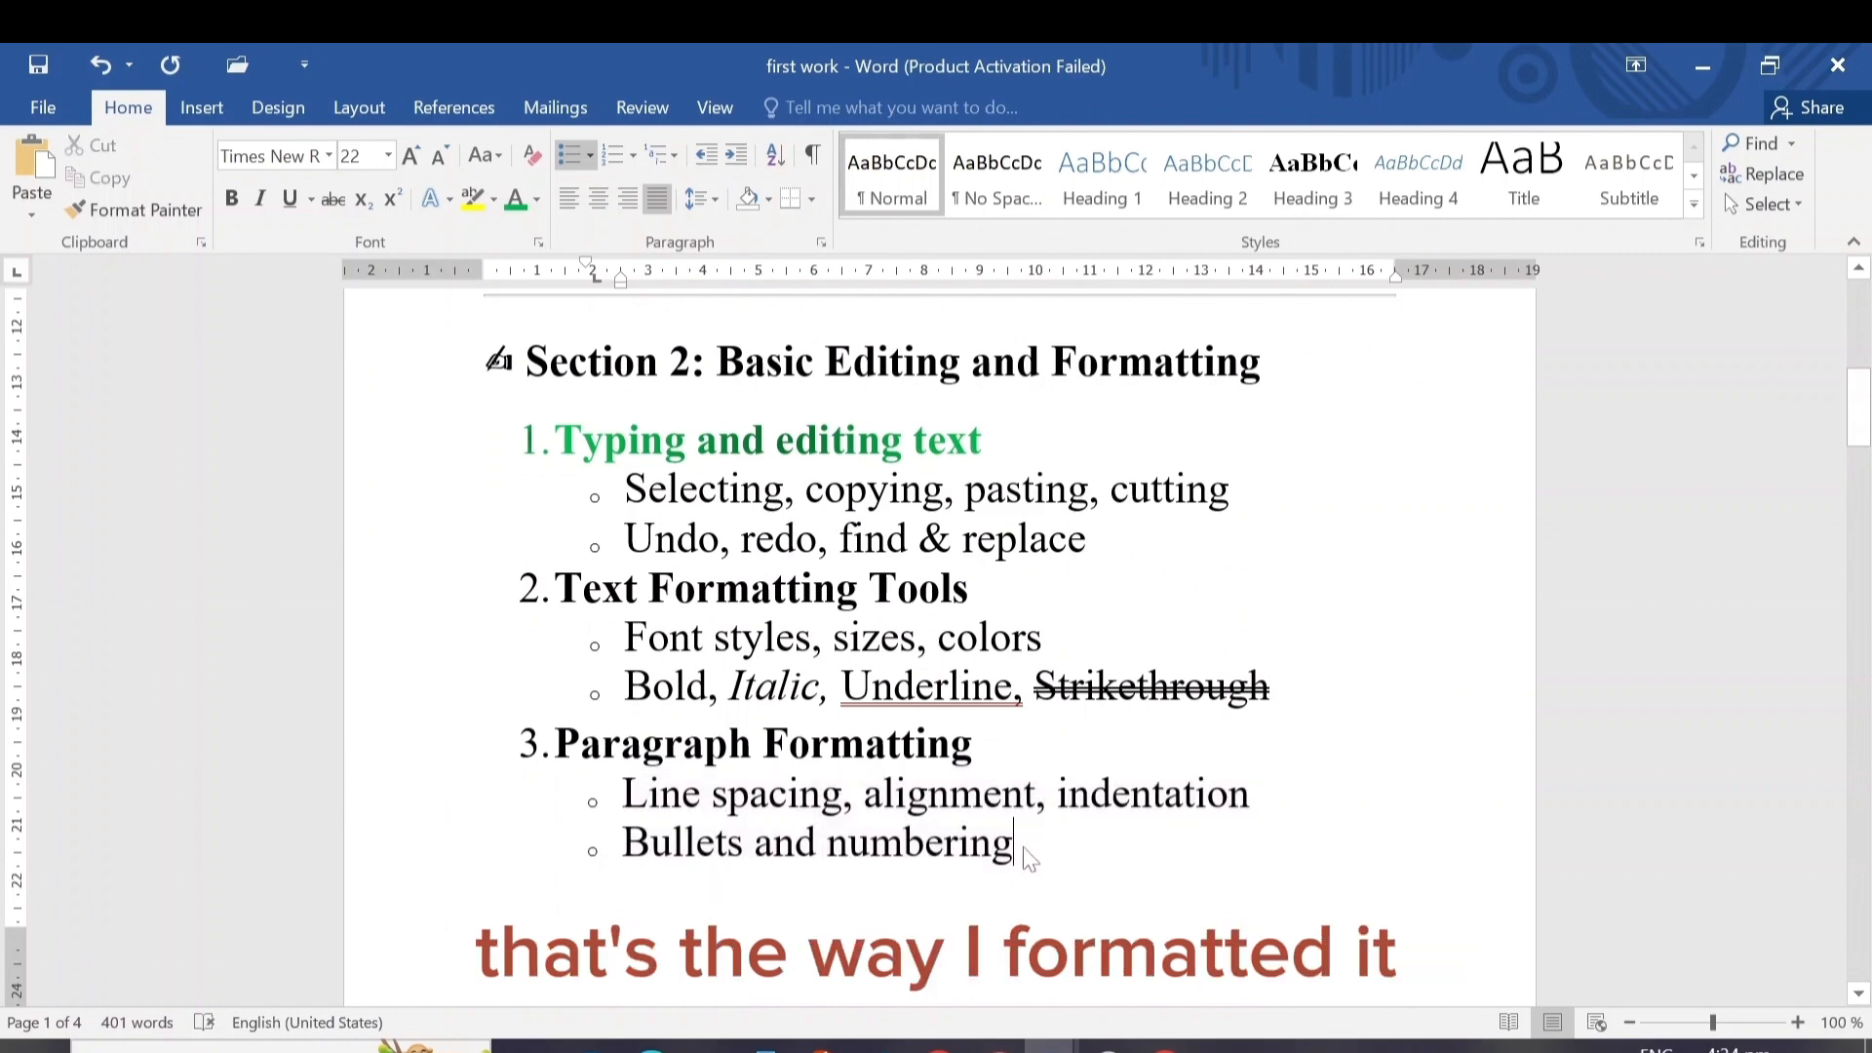